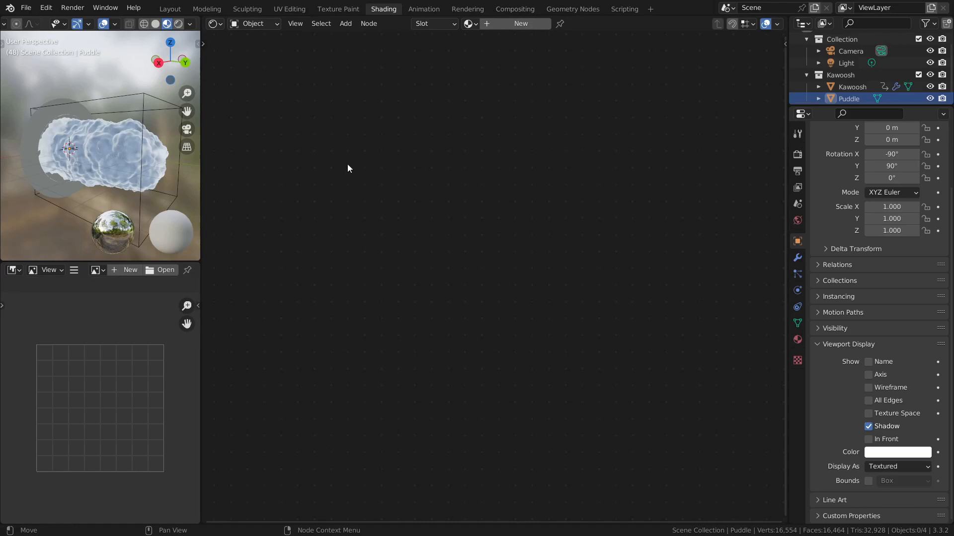
Step: Select the Puddle disc and hide the Kawoosh object in the viewport
{"action": "left_click", "coordinate": [46, 189]}
{"action": "left_click", "coordinate": [929, 87]}
{"action": "mouse_move", "coordinate": [110, 162]}
{"action": "middle_mouse_down", "text": "shift"}
{"action": "mouse_move", "coordinate": [161, 168]}
{"action": "mouse_move", "coordinate": [94, 154]}
{"action": "mouse_move", "coordinate": [94, 165]}
{"action": "mouse_move", "coordinate": [123, 165]}
{"action": "mouse_move", "coordinate": [126, 154]}
{"action": "middle_mouse_up", "text": "shift"}
{"action": "scroll", "coordinate": [94, 167], "scroll_direction": "up", "scroll_amount": 4}
{"action": "scroll", "coordinate": [125, 154], "scroll_direction": "down", "scroll_amount": 2}
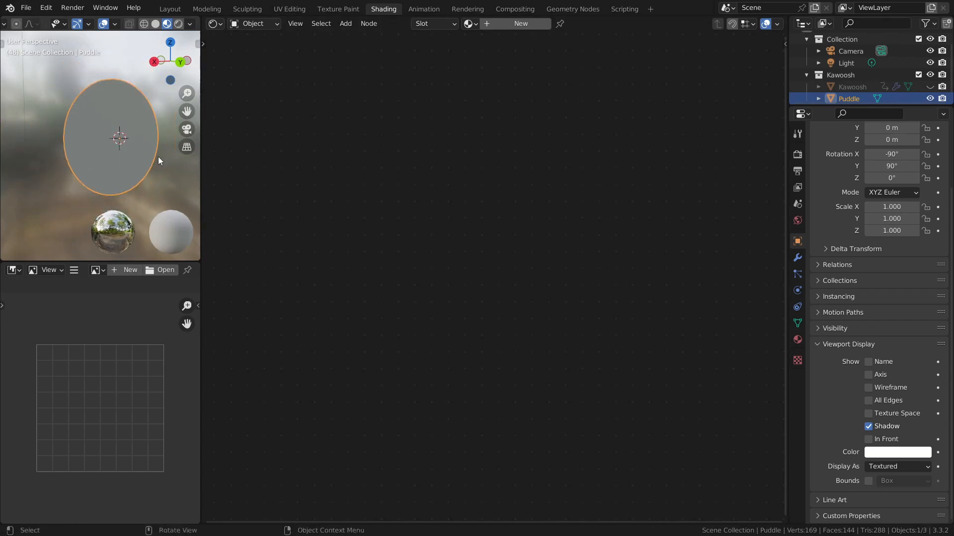
Step: Create a new material on the Puddle object and name it Puddle
{"action": "left_click", "coordinate": [797, 339]}
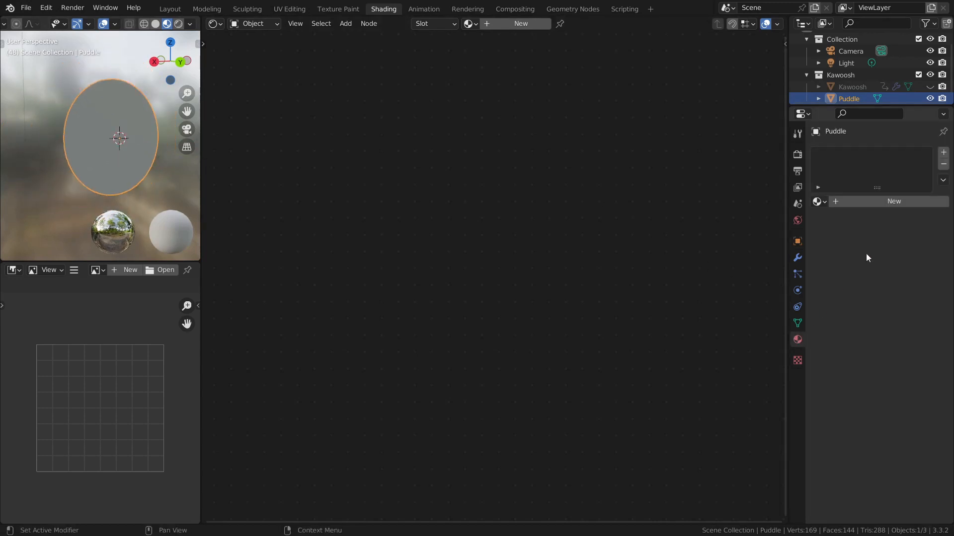
{"action": "left_click", "coordinate": [884, 202]}
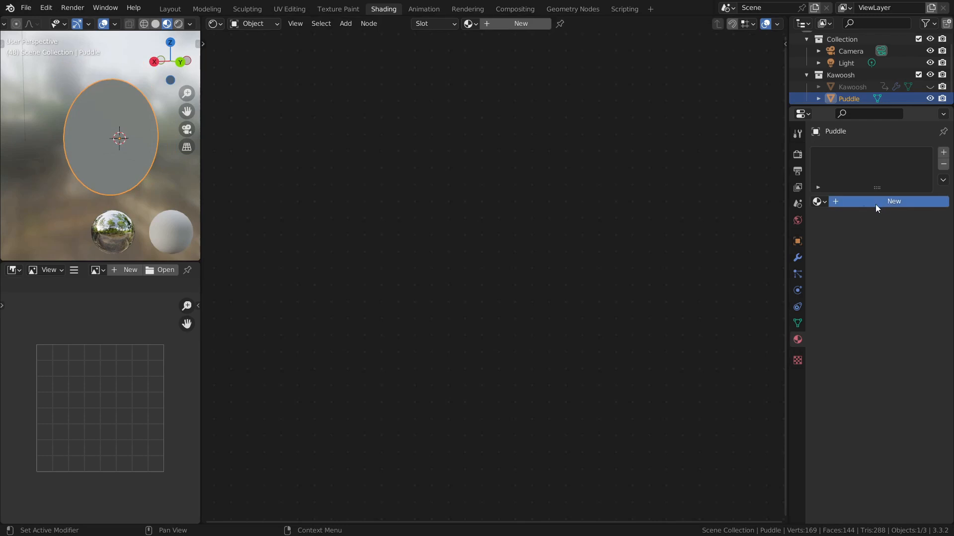
{"action": "double_click", "coordinate": [849, 156]}
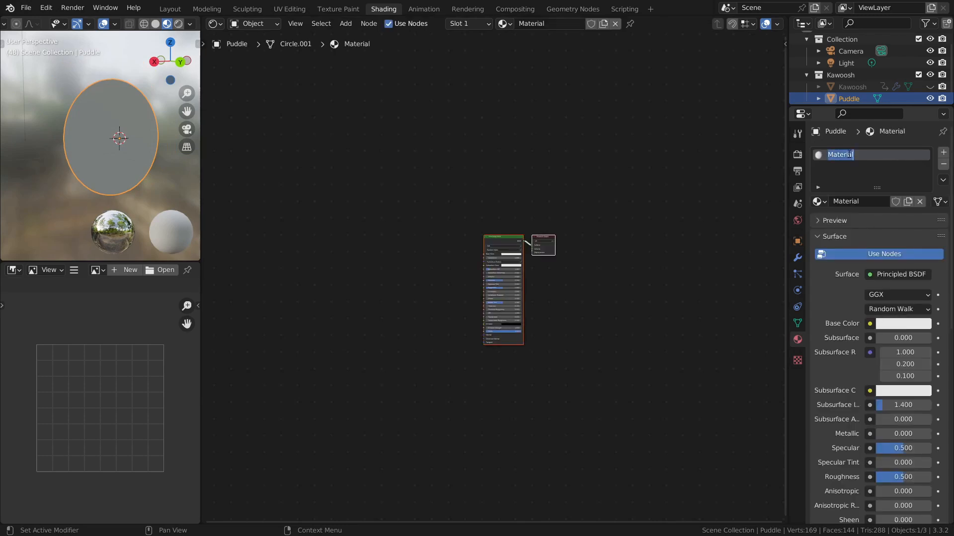
{"action": "type", "text": "Puddle"}
{"action": "key", "text": "Return"}
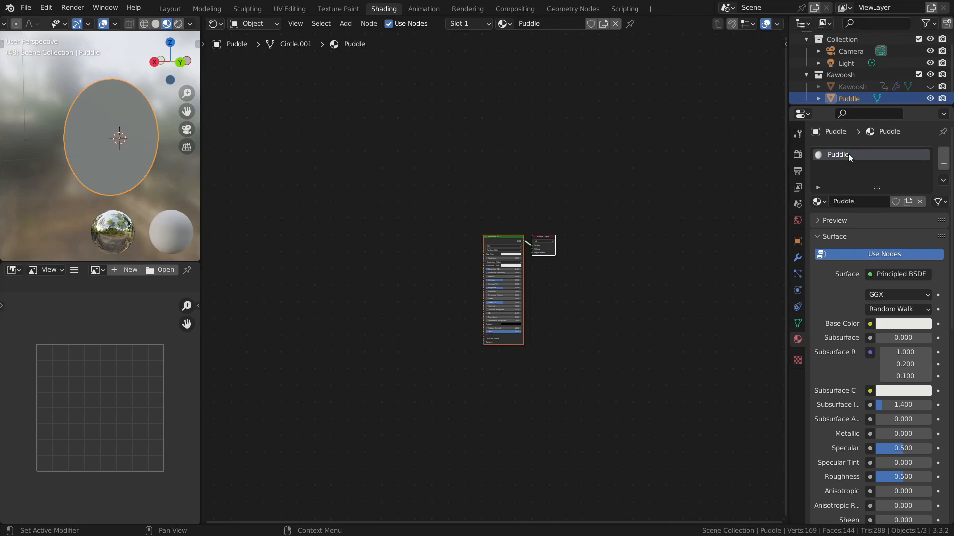
Step: Add a Voronoi Texture node in the free space ahead of the Principled BSDF
{"action": "key", "text": "Home"}
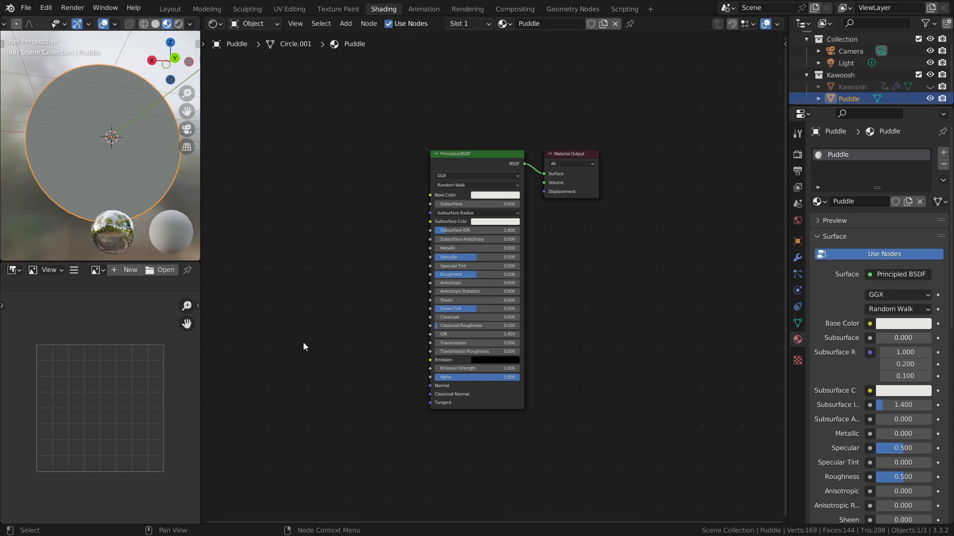
{"action": "middle_click_drag", "start_coordinate": [339, 291], "coordinate": [470, 290]}
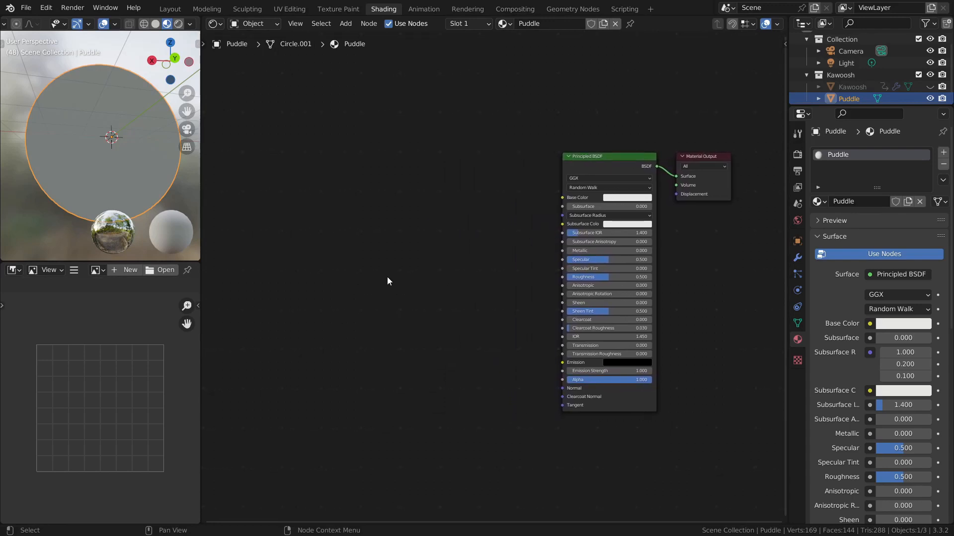
{"action": "middle_click_drag", "start_coordinate": [343, 278], "coordinate": [360, 267]}
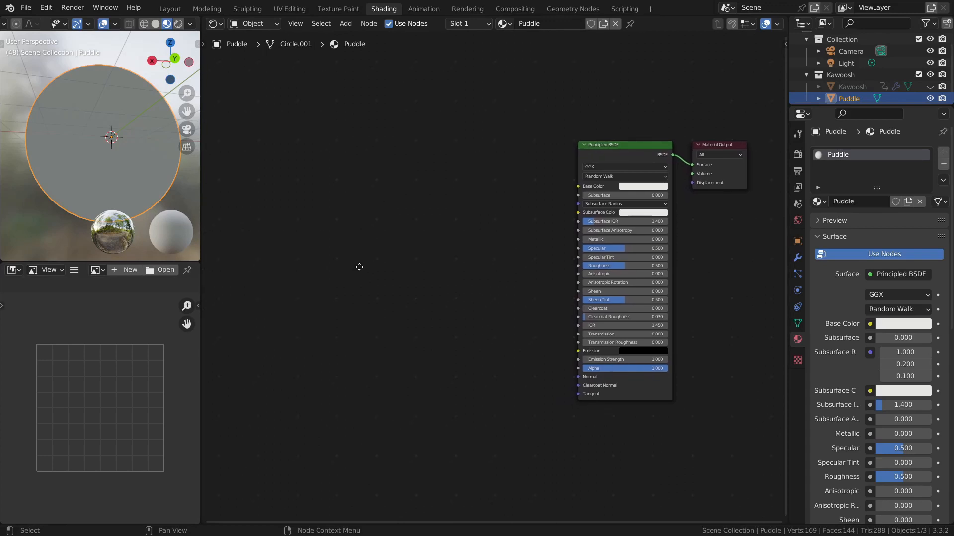
{"action": "key", "text": "shift+a"}
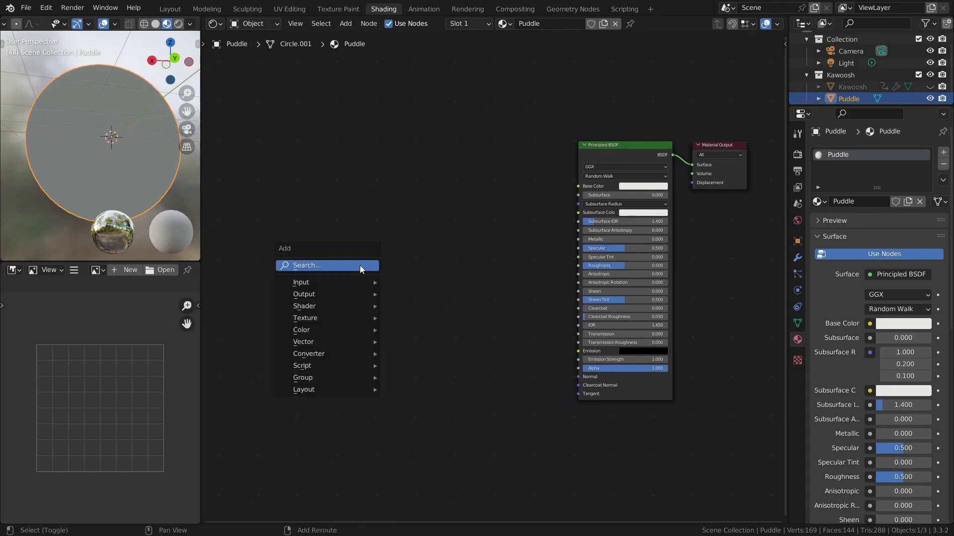
{"action": "left_click", "coordinate": [357, 263]}
{"action": "type", "text": "vor"}
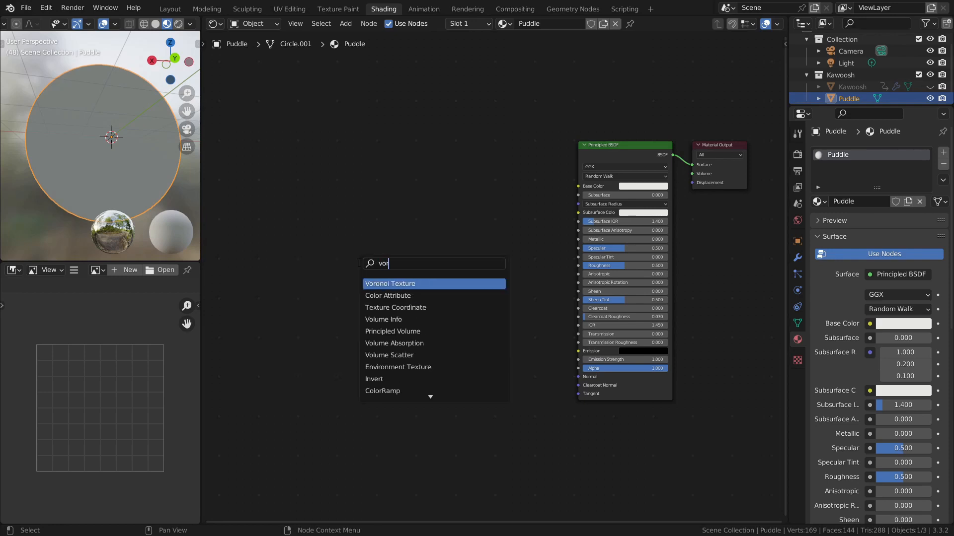
{"action": "left_click", "coordinate": [424, 283]}
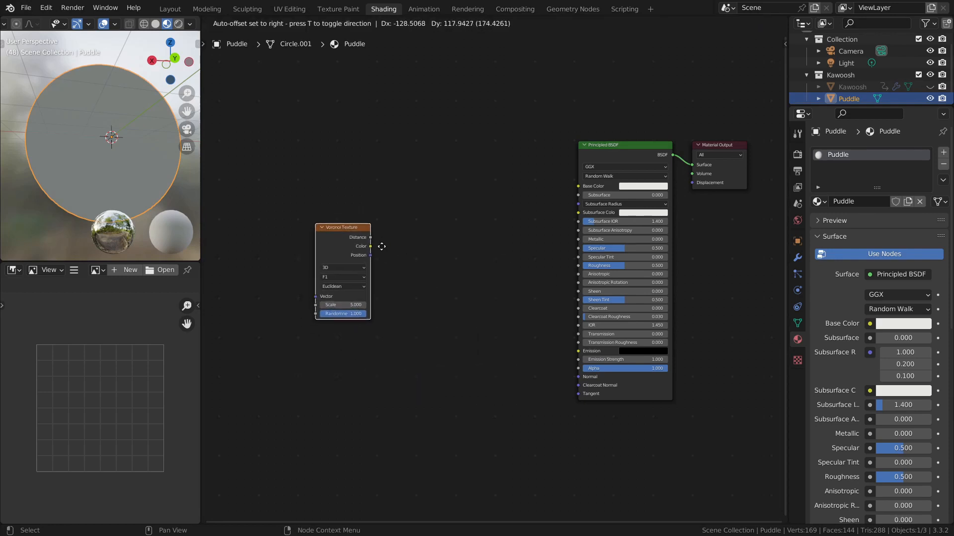
{"action": "left_click", "coordinate": [382, 250]}
Step: Add Texture Coordinate and Mapping nodes to the Voronoi Texture, driven by the Object coordinates, and align them with it
{"action": "middle_click_drag", "start_coordinate": [402, 270], "coordinate": [558, 272]}
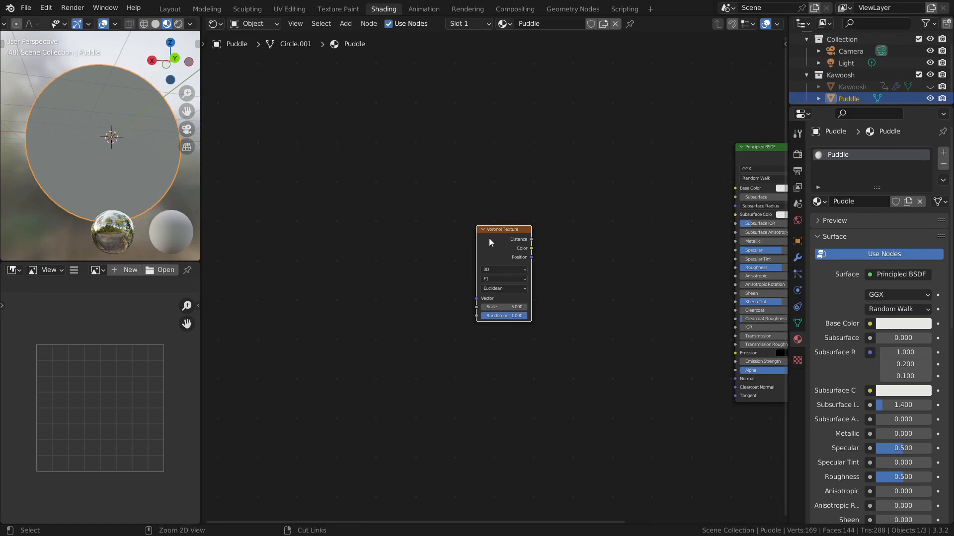
{"action": "key", "text": "ctrl+t"}
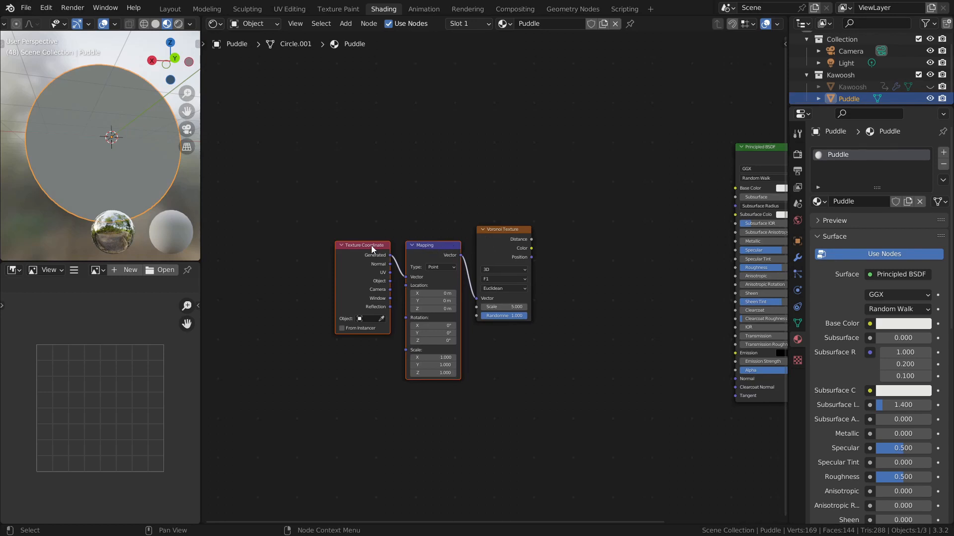
{"action": "left_click_drag", "start_coordinate": [389, 280], "coordinate": [405, 277]}
{"action": "mouse_move", "coordinate": [368, 246]}
{"action": "left_mouse_down"}
{"action": "mouse_move", "coordinate": [328, 226]}
{"action": "mouse_move", "coordinate": [367, 229]}
{"action": "left_mouse_up"}
Step: Preview the Voronoi Texture's Distance output on the Puddle disc
{"action": "left_click", "coordinate": [482, 230]}
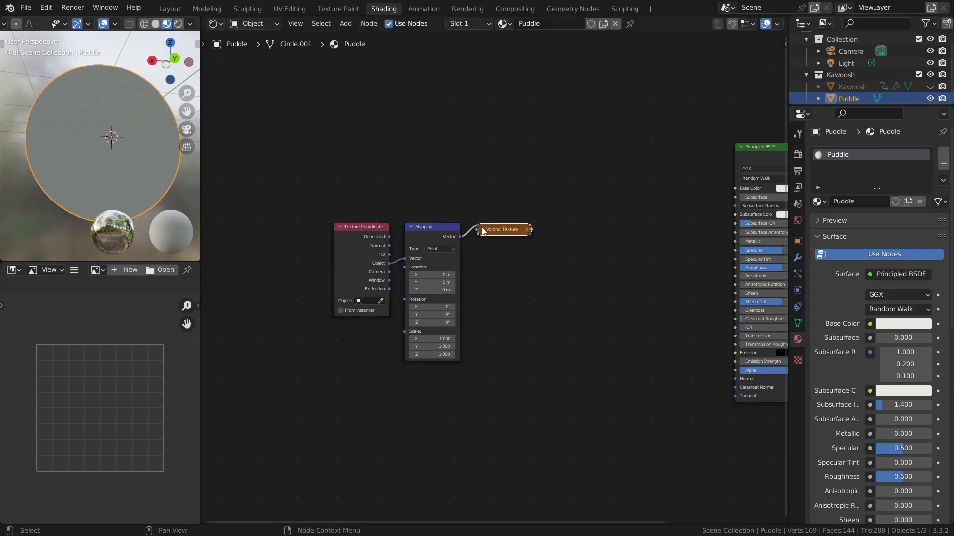
{"action": "left_click", "coordinate": [481, 229]}
{"action": "left_click", "coordinate": [492, 231], "text": "ctrl+shift"}
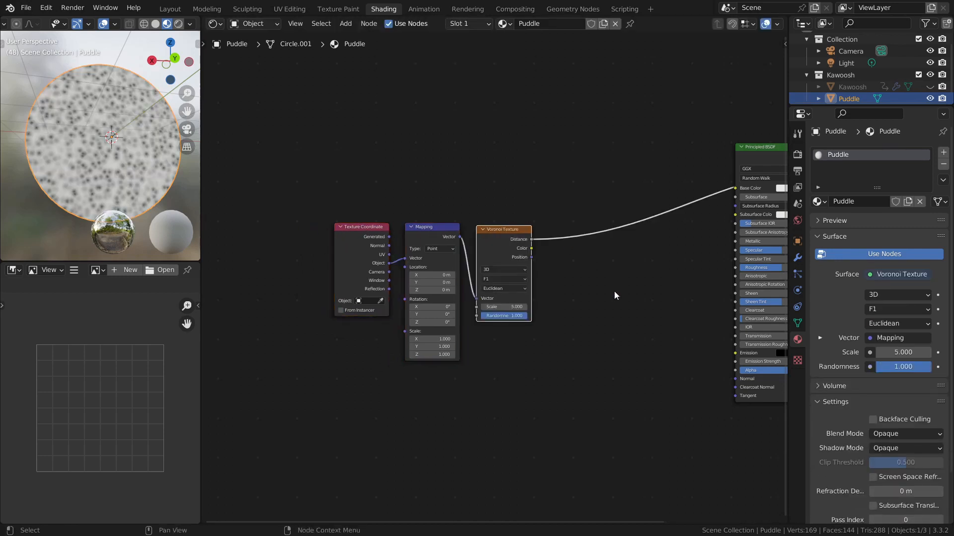
Step: Set the Voronoi Texture to Smooth F1 with a scale of 1 and a smoothness of 0
{"action": "middle_click_drag", "start_coordinate": [613, 291], "coordinate": [554, 316]}
{"action": "scroll", "coordinate": [516, 308], "scroll_direction": "up", "scroll_amount": 7}
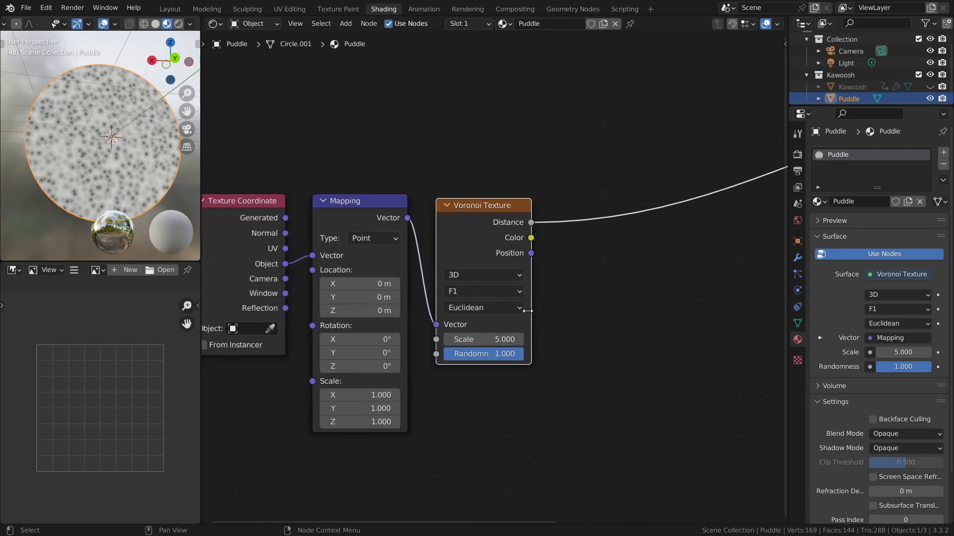
{"action": "left_click", "coordinate": [476, 291]}
{"action": "left_click", "coordinate": [472, 336]}
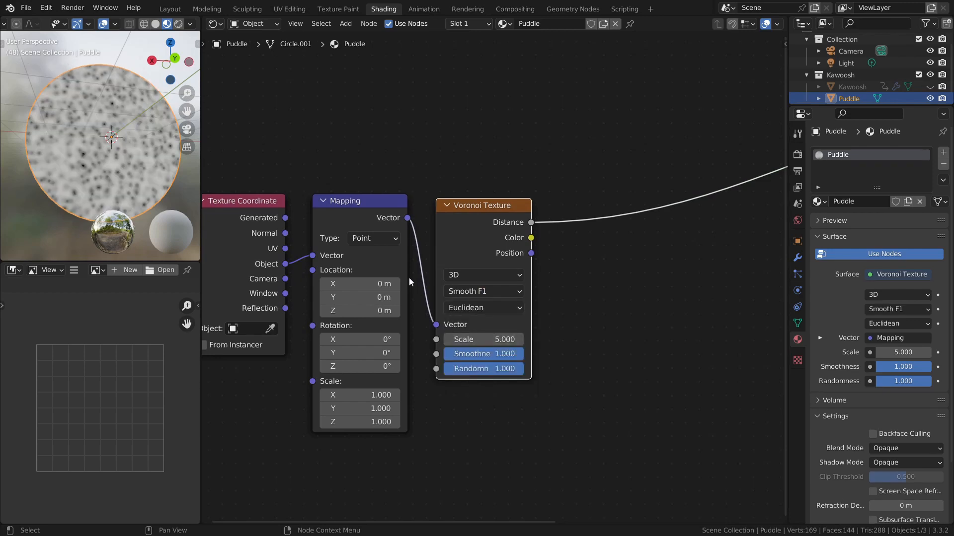
{"action": "left_click", "coordinate": [504, 339]}
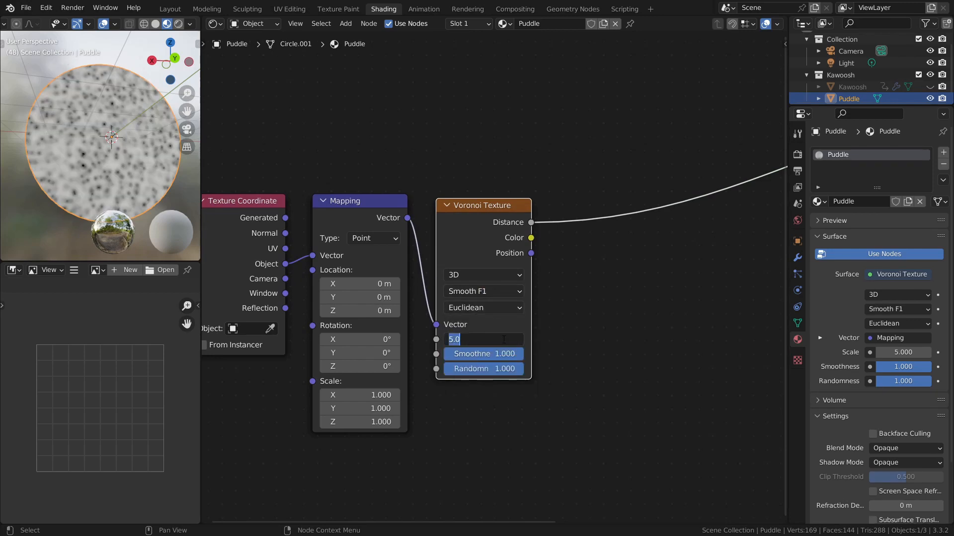
{"action": "type", "text": "1"}
{"action": "key", "text": "Return"}
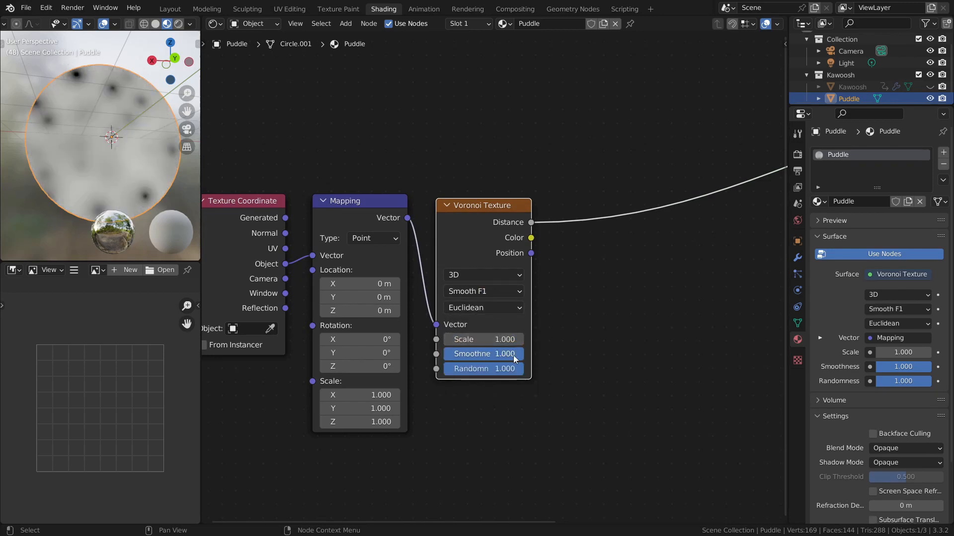
{"action": "left_click_drag", "start_coordinate": [513, 355], "coordinate": [444, 354]}
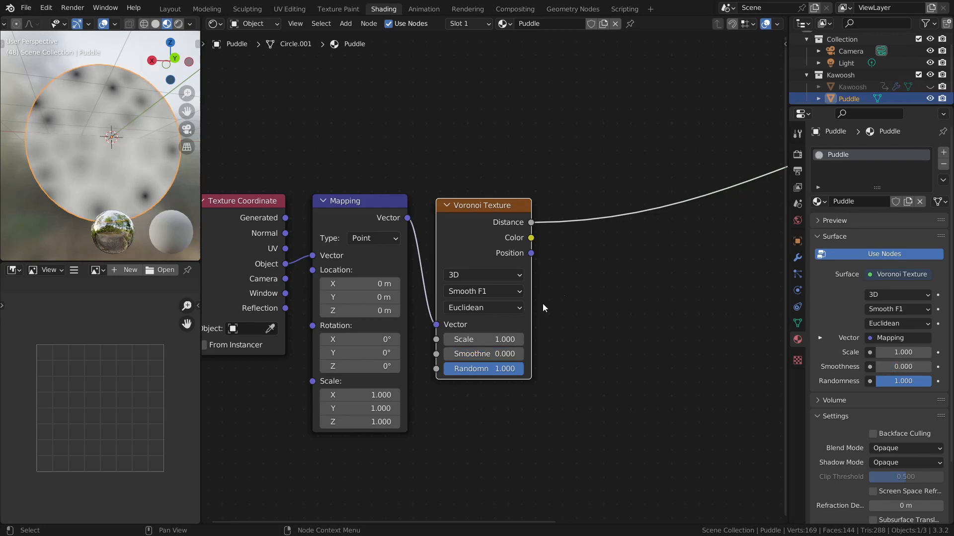
Step: Insert a ColorRamp node on the Voronoi Texture's Distance output link
{"action": "scroll", "coordinate": [542, 260], "scroll_direction": "down", "scroll_amount": 4}
{"action": "left_click_drag", "start_coordinate": [469, 243], "coordinate": [469, 221]}
{"action": "key", "text": "shift+a"}
{"action": "left_click", "coordinate": [550, 246]}
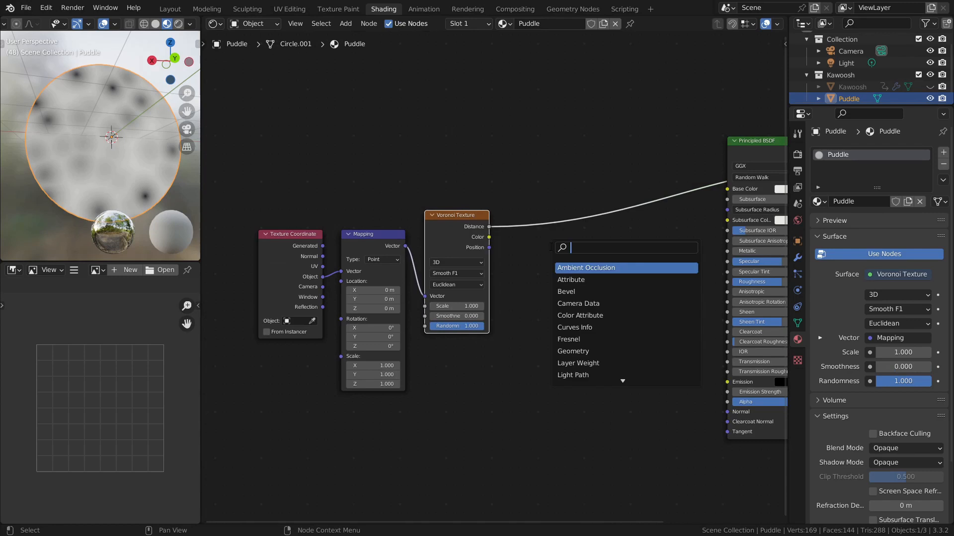
{"action": "type", "text": "clor"}
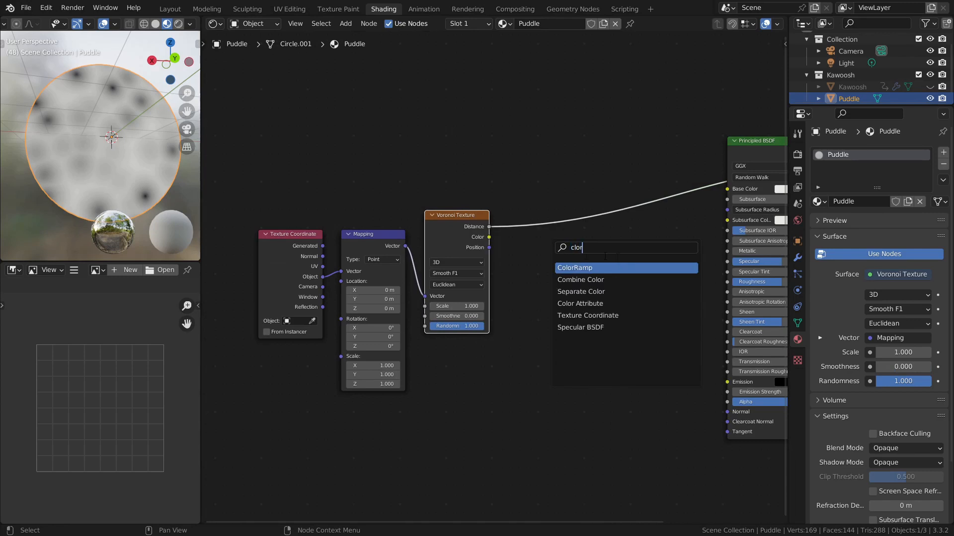
{"action": "left_click", "coordinate": [612, 267]}
{"action": "left_click", "coordinate": [577, 202]}
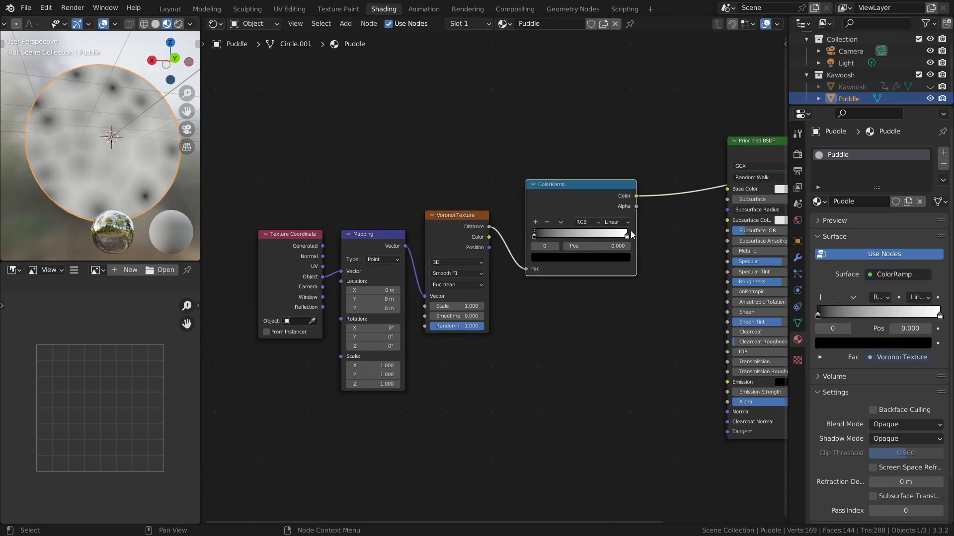
Step: Reverse the ColorRamp, placing the white stop at 0.260 and the black stop at about 0.63
{"action": "left_click_drag", "start_coordinate": [626, 236], "coordinate": [563, 235]}
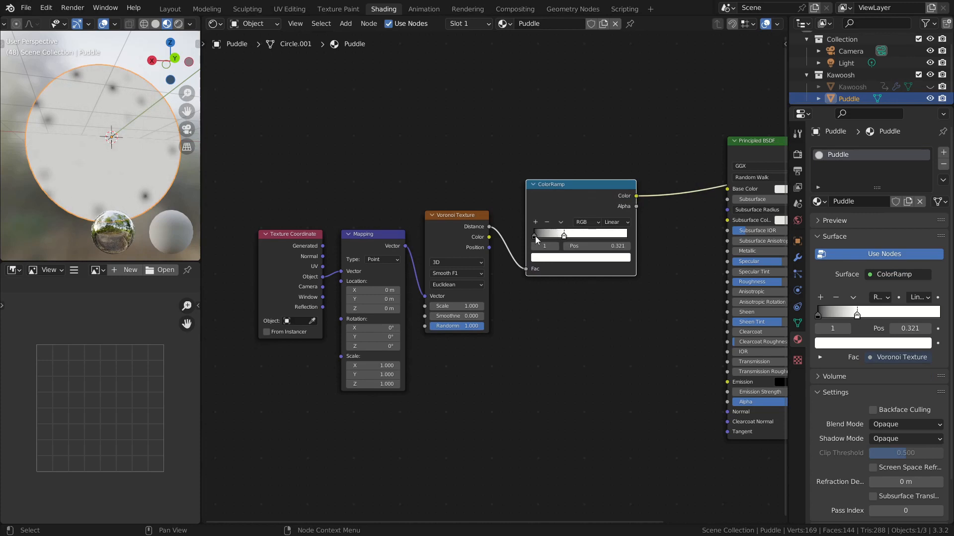
{"action": "left_click_drag", "start_coordinate": [534, 235], "coordinate": [627, 235]}
{"action": "left_click", "coordinate": [626, 235]}
{"action": "mouse_move", "coordinate": [564, 237]}
{"action": "left_mouse_down"}
{"action": "mouse_move", "coordinate": [578, 237]}
{"action": "mouse_move", "coordinate": [554, 235]}
{"action": "left_mouse_up"}
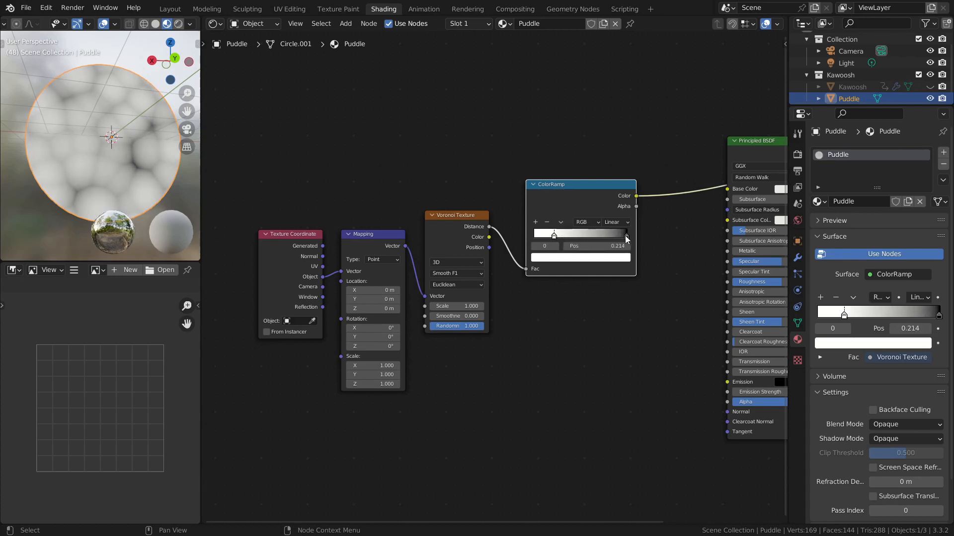
{"action": "left_click_drag", "start_coordinate": [625, 236], "coordinate": [559, 238]}
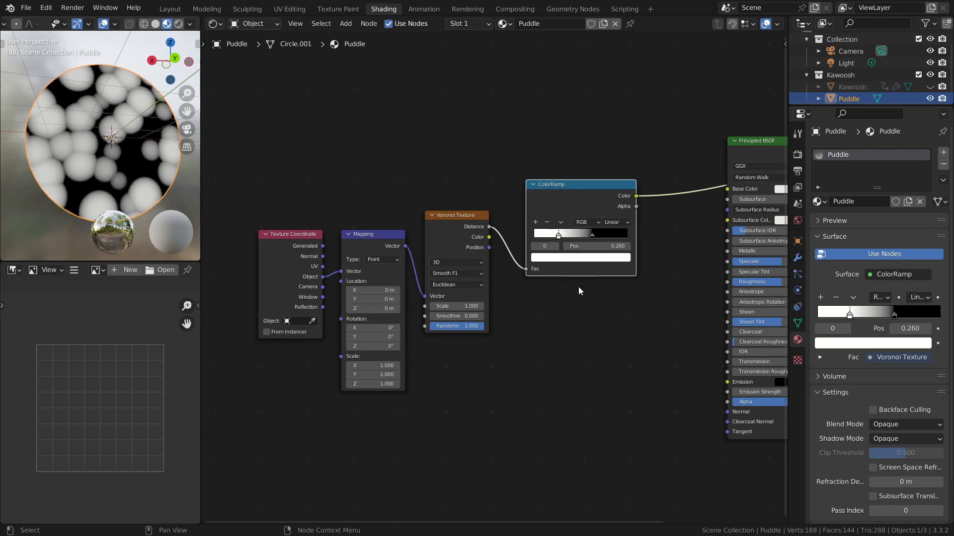
Step: Move the texture node chain farther from the Principled BSDF and set the ColorRamp's white stop to 0.282 and black stop to about 0.53
{"action": "scroll", "coordinate": [579, 287], "scroll_direction": "down", "scroll_amount": 2}
{"action": "left_click_drag", "start_coordinate": [302, 187], "coordinate": [613, 360]}
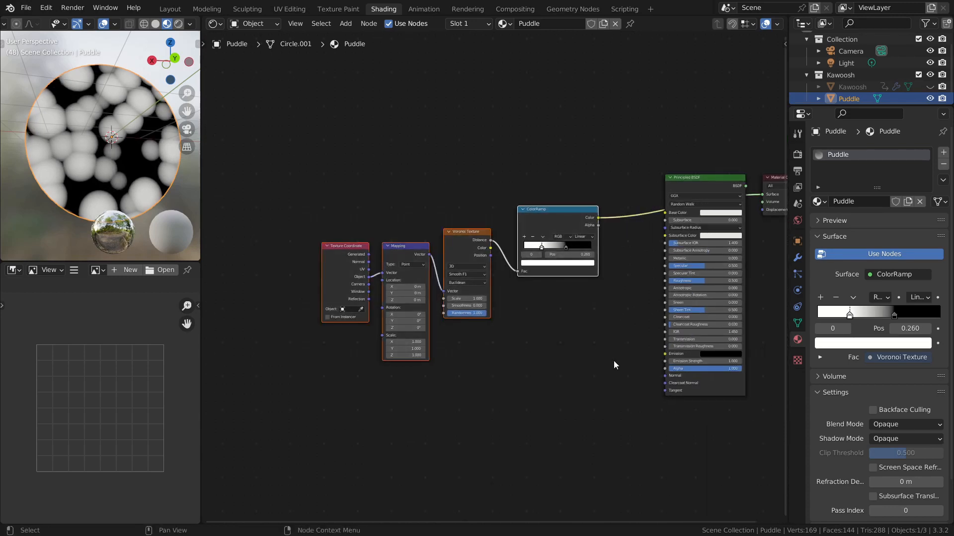
{"action": "key", "text": "g"}
{"action": "left_click", "coordinate": [487, 340]}
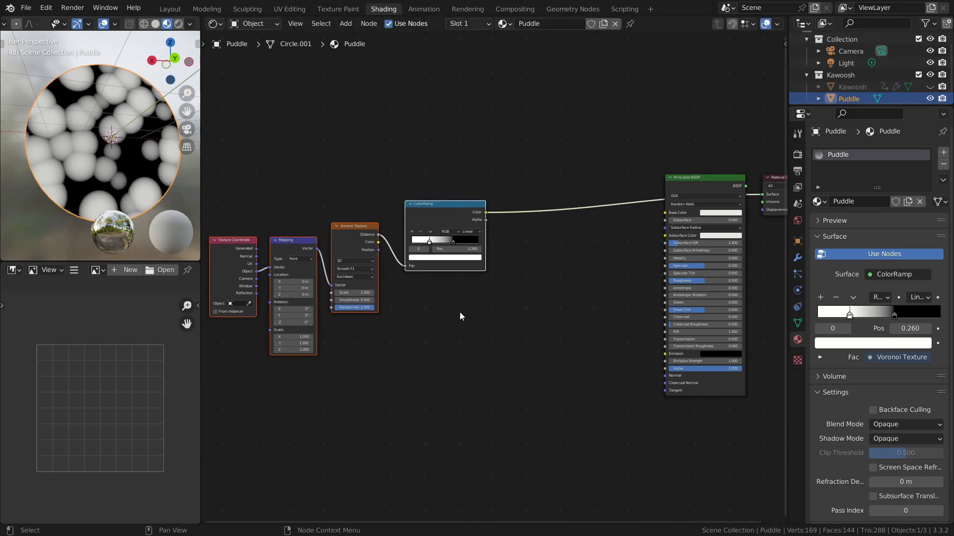
{"action": "scroll", "coordinate": [537, 353], "scroll_direction": "up", "scroll_amount": 2}
{"action": "left_click_drag", "start_coordinate": [556, 287], "coordinate": [526, 288]}
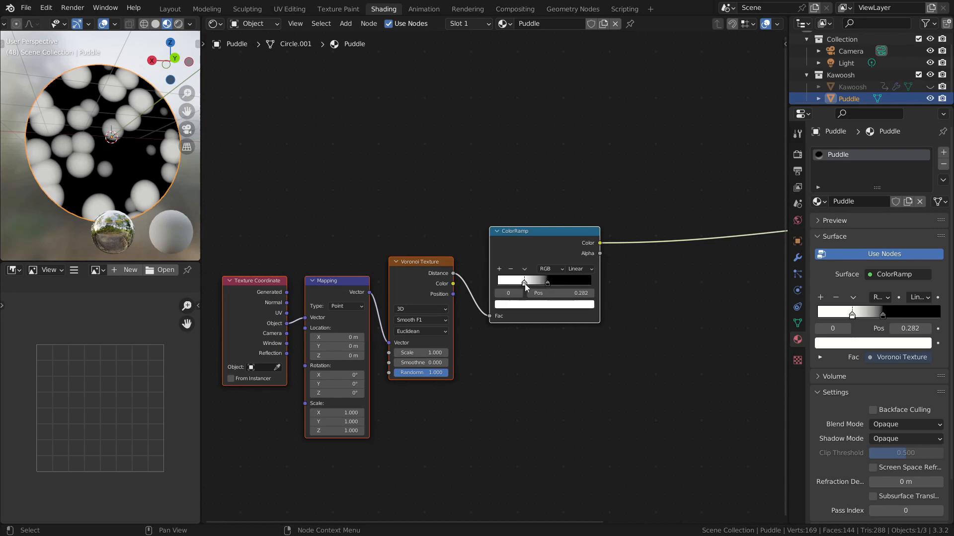
Step: Duplicate the ColorRamp below the original and connect the Voronoi Texture's Distance output to the copy's Fac input
{"action": "left_click_drag", "start_coordinate": [535, 244], "coordinate": [523, 194]}
{"action": "key", "text": "shift+d"}
{"action": "left_click", "coordinate": [504, 299]}
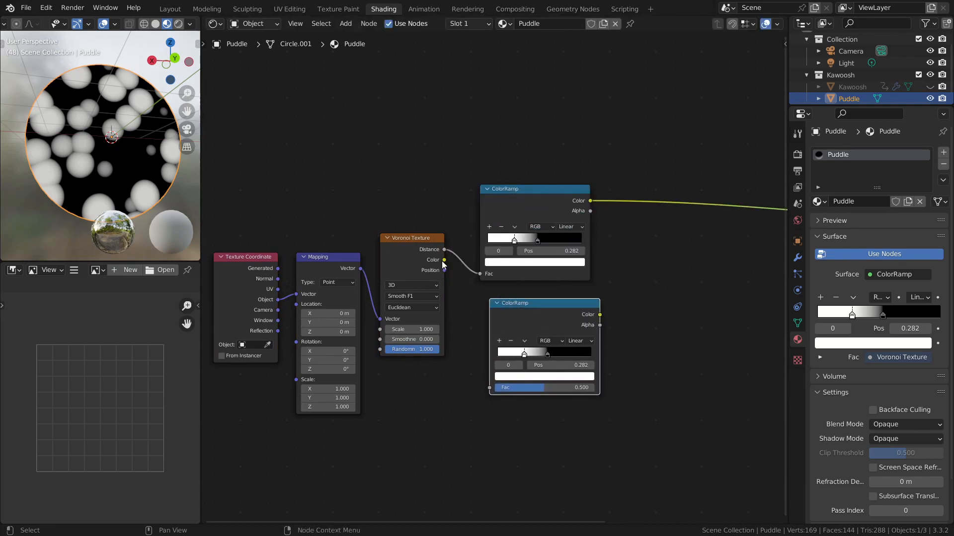
{"action": "left_click_drag", "start_coordinate": [444, 250], "coordinate": [492, 388]}
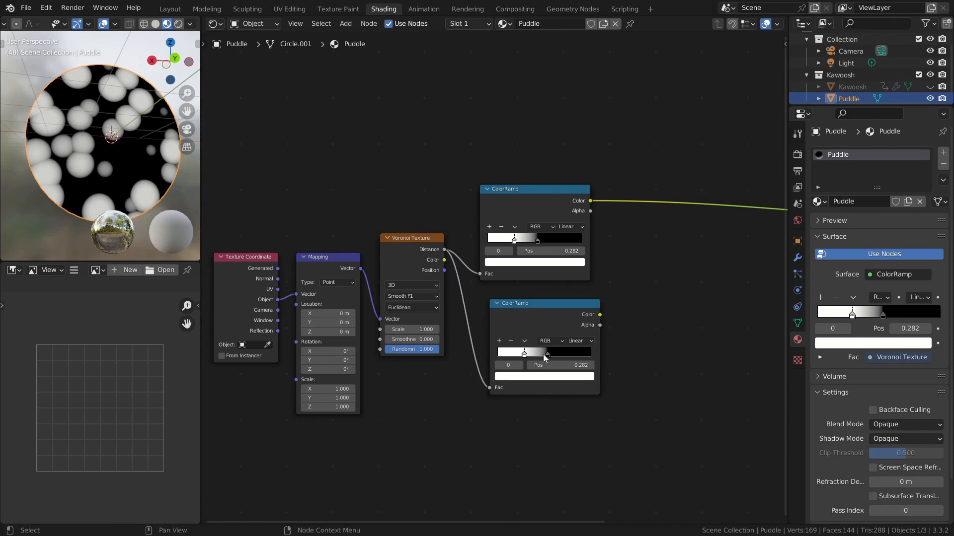
Step: Set the lower ColorRamp to run from black at the start to white at 0.828
{"action": "left_click_drag", "start_coordinate": [524, 355], "coordinate": [496, 355]}
{"action": "left_click", "coordinate": [572, 355]}
{"action": "left_click_drag", "start_coordinate": [575, 357], "coordinate": [576, 357]}
Step: Set both ColorRamps to B-Spline interpolation and preview the lower one on the disc
{"action": "left_click", "coordinate": [565, 227]}
{"action": "left_click", "coordinate": [579, 271]}
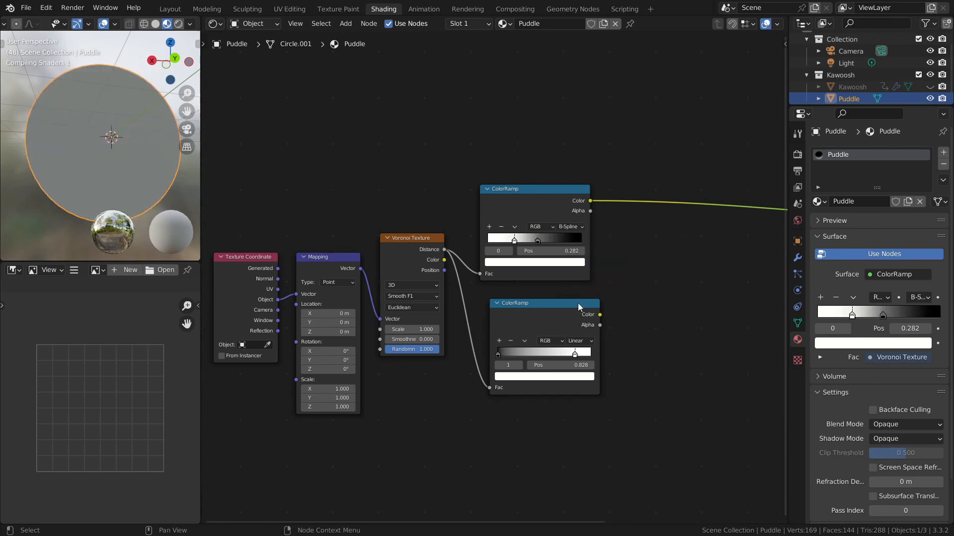
{"action": "left_click", "coordinate": [577, 342]}
{"action": "left_click", "coordinate": [591, 383]}
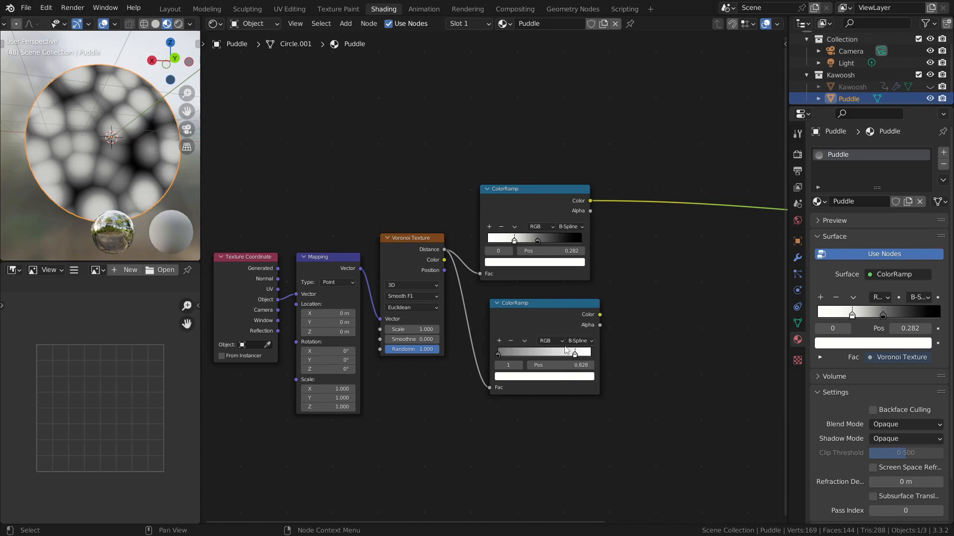
{"action": "left_click", "coordinate": [535, 309], "text": "ctrl+shift"}
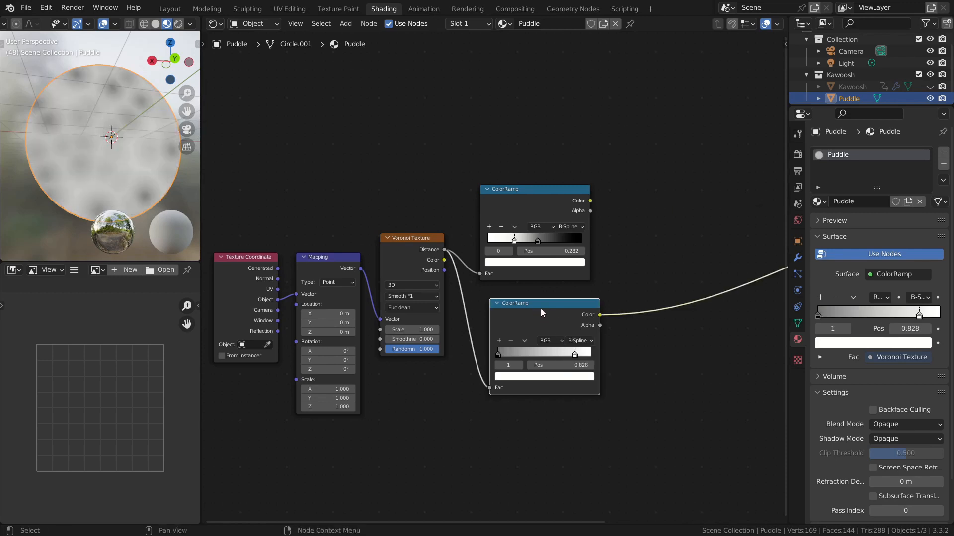
Step: Add a Math node after the two ColorRamps and set its operation to Subtract
{"action": "middle_click_drag", "start_coordinate": [616, 279], "coordinate": [475, 287]}
{"action": "key", "text": "shift+a"}
{"action": "left_click", "coordinate": [507, 288]}
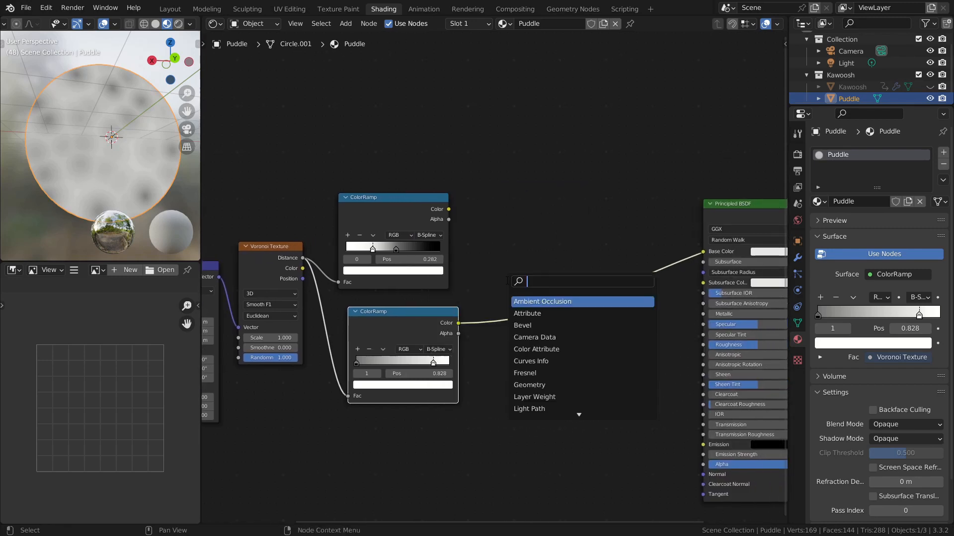
{"action": "type", "text": "math"}
{"action": "key", "text": "Return"}
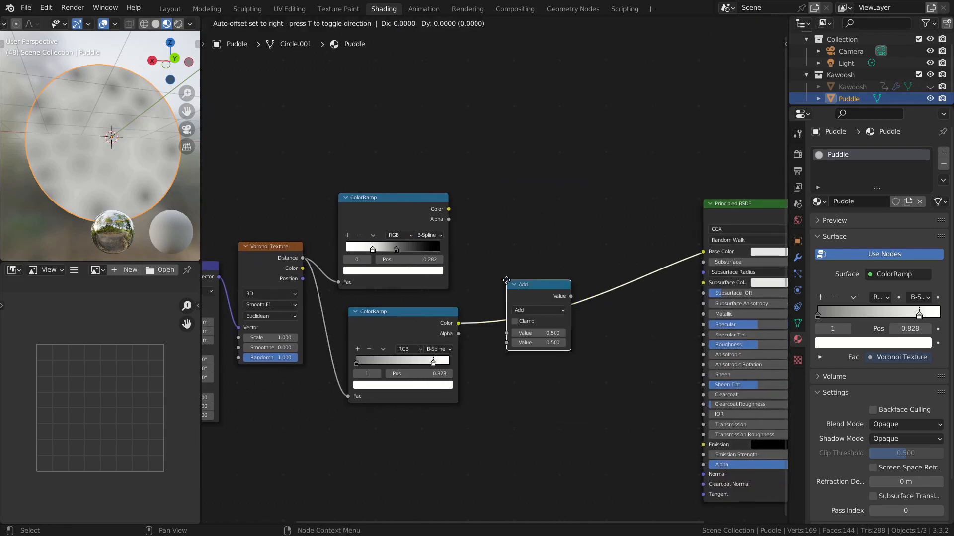
{"action": "left_click", "coordinate": [495, 211]}
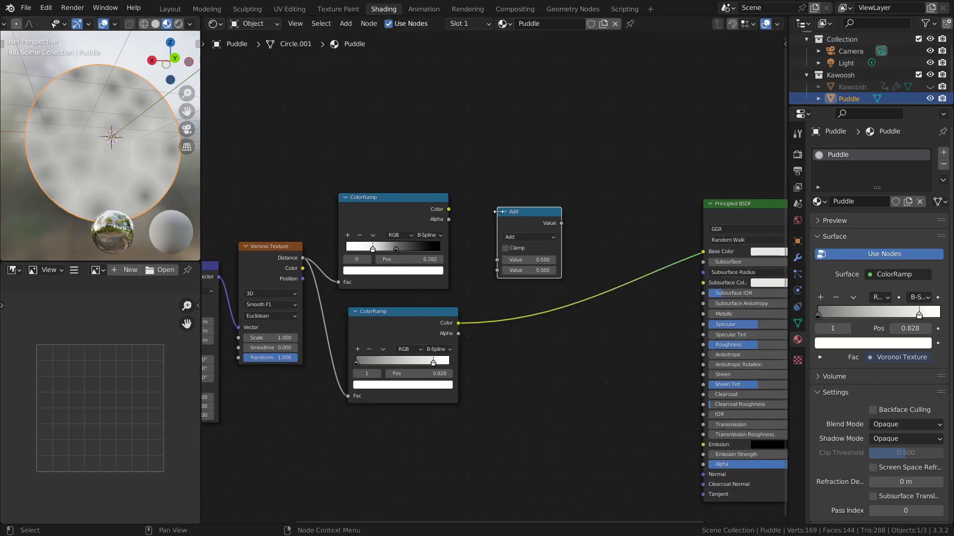
{"action": "left_click", "coordinate": [510, 236]}
{"action": "left_click", "coordinate": [523, 272]}
Step: Connect the upper ColorRamp's Color to Subtract's first Value and the lower one's to the second, preview the result, and place the node between the ramps and the shader
{"action": "left_click_drag", "start_coordinate": [447, 211], "coordinate": [483, 227]}
{"action": "left_click_drag", "start_coordinate": [497, 259], "coordinate": [497, 260]}
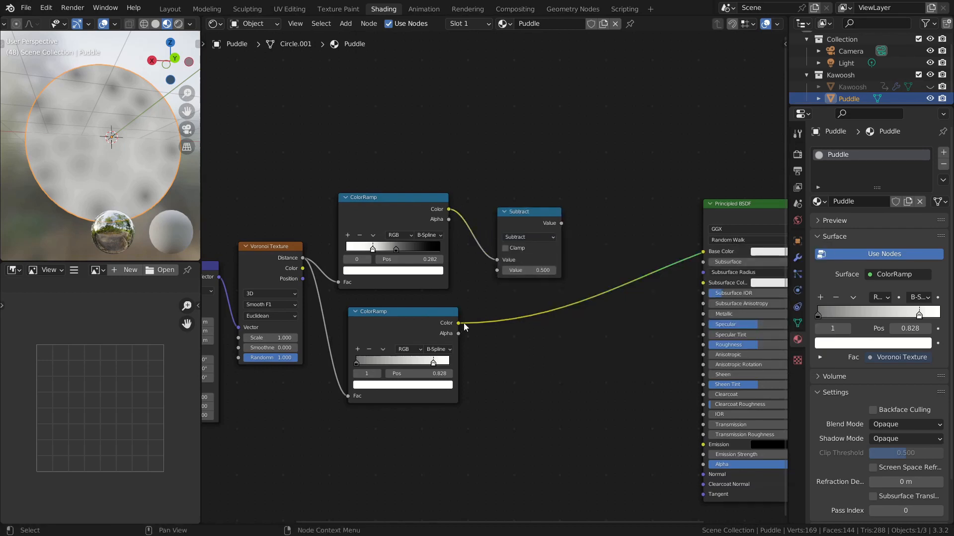
{"action": "left_click_drag", "start_coordinate": [458, 322], "coordinate": [497, 270]}
{"action": "left_click", "coordinate": [522, 217], "text": "ctrl+shift"}
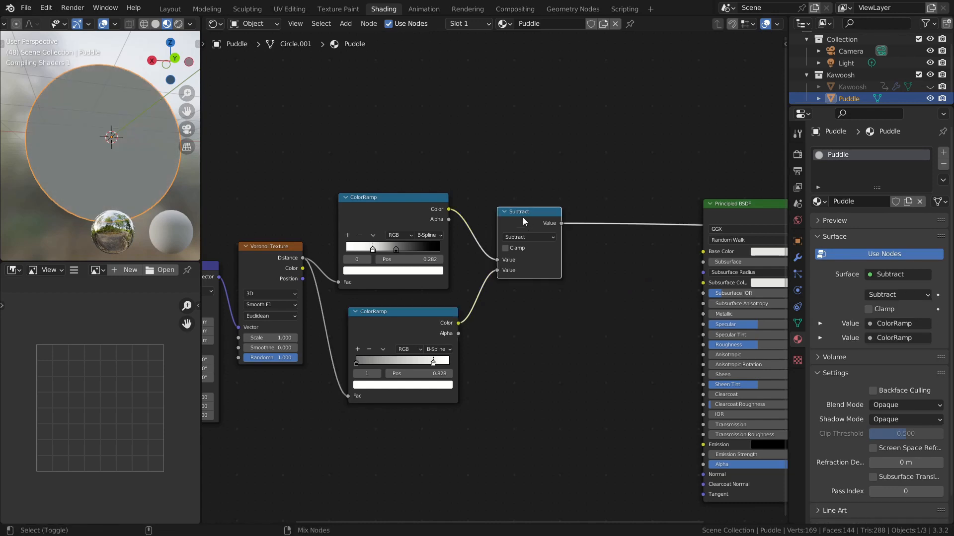
{"action": "left_click_drag", "start_coordinate": [523, 217], "coordinate": [532, 282]}
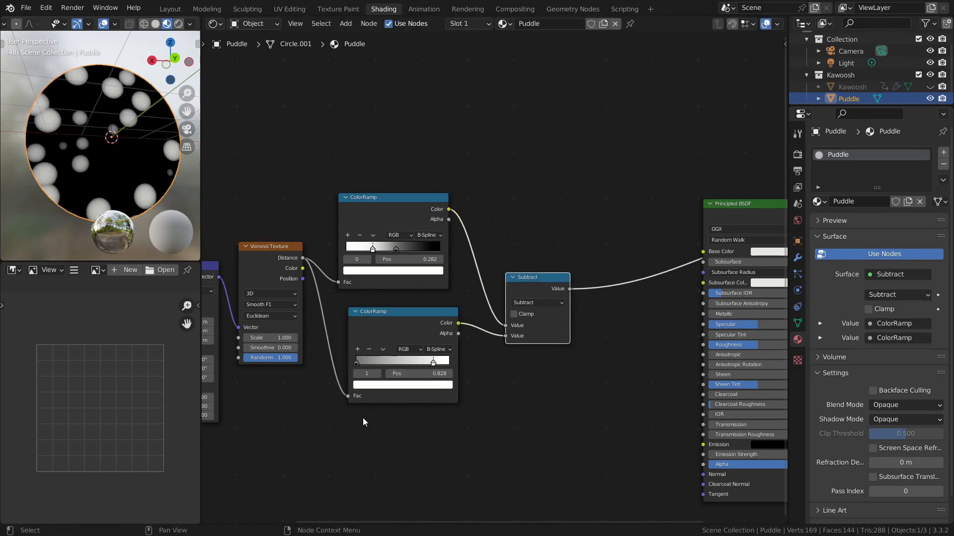
Step: Move the upper ColorRamp's white stop to position 0.382
{"action": "scroll", "coordinate": [364, 418], "scroll_direction": "up", "scroll_amount": 1}
{"action": "middle_click_drag", "start_coordinate": [330, 432], "coordinate": [439, 435]}
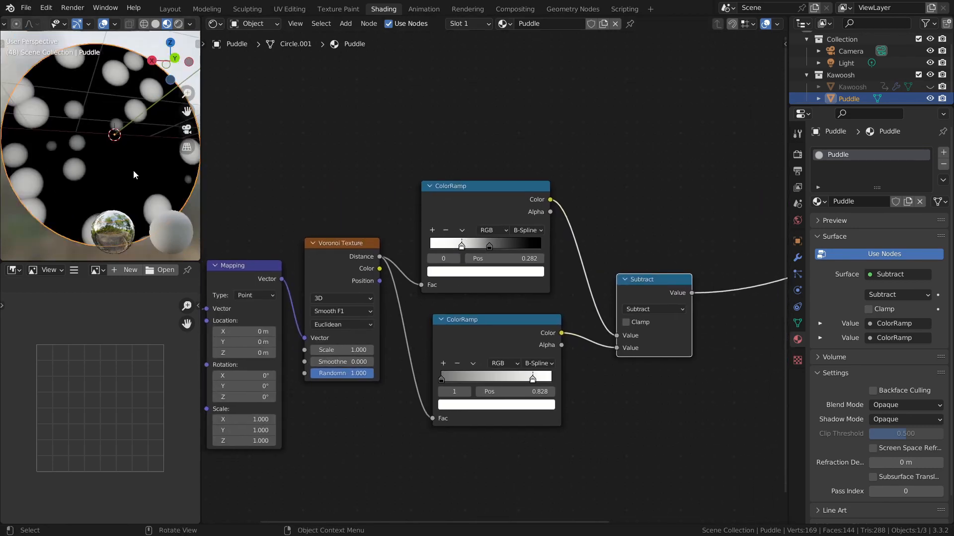
{"action": "left_click_drag", "start_coordinate": [462, 247], "coordinate": [473, 251]}
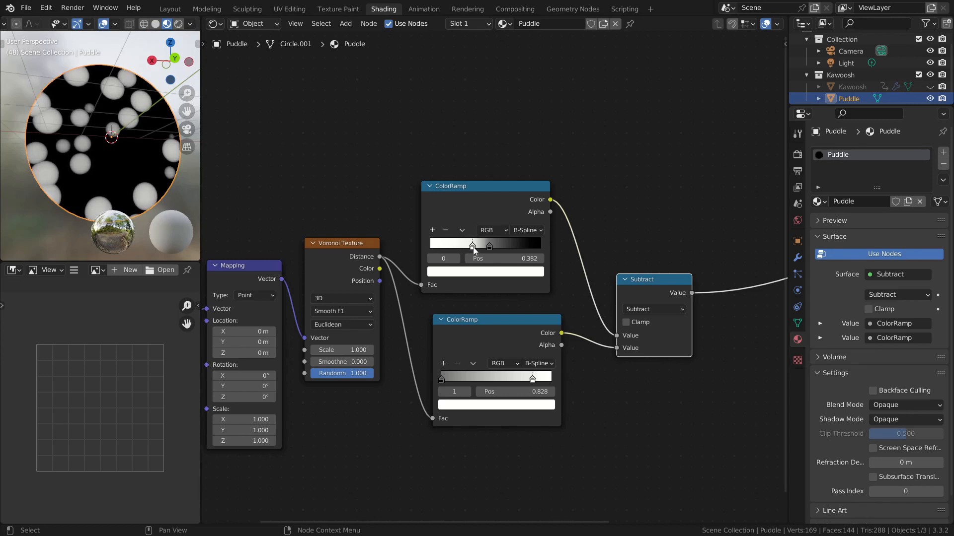
Step: Try darkening the upper ColorRamp's white stop to a value of 0.815 and restore it to 1
{"action": "left_click", "coordinate": [474, 273]}
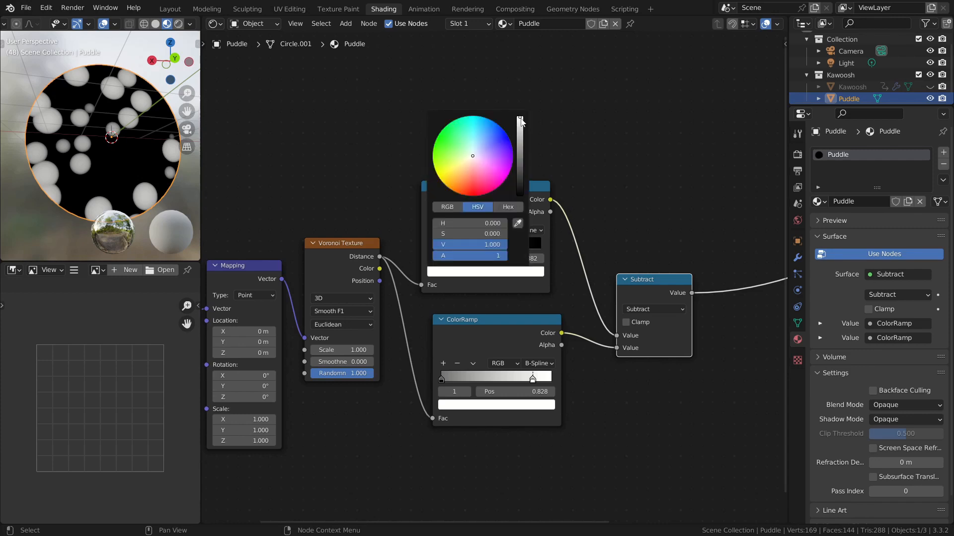
{"action": "left_click_drag", "start_coordinate": [520, 120], "coordinate": [520, 123]}
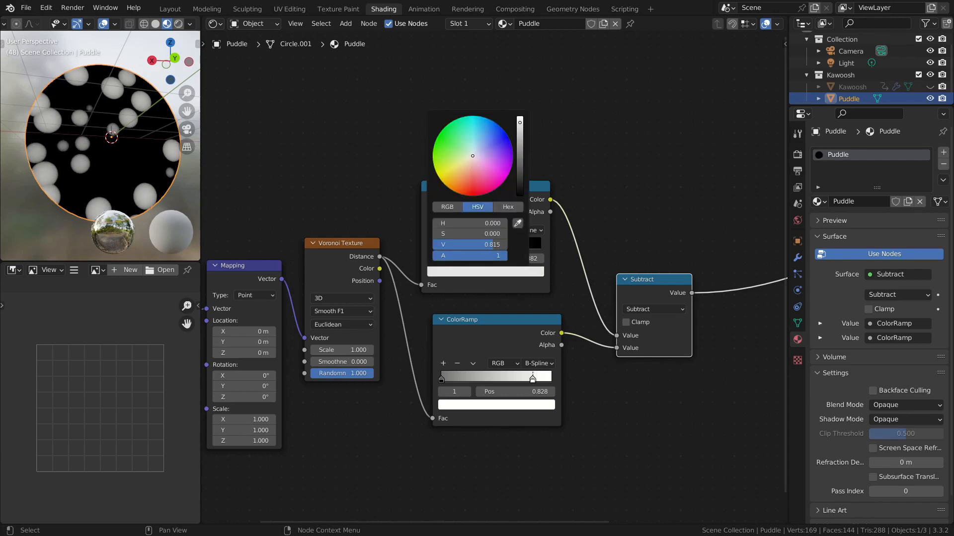
{"action": "left_click", "coordinate": [497, 244]}
{"action": "type", "text": "1"}
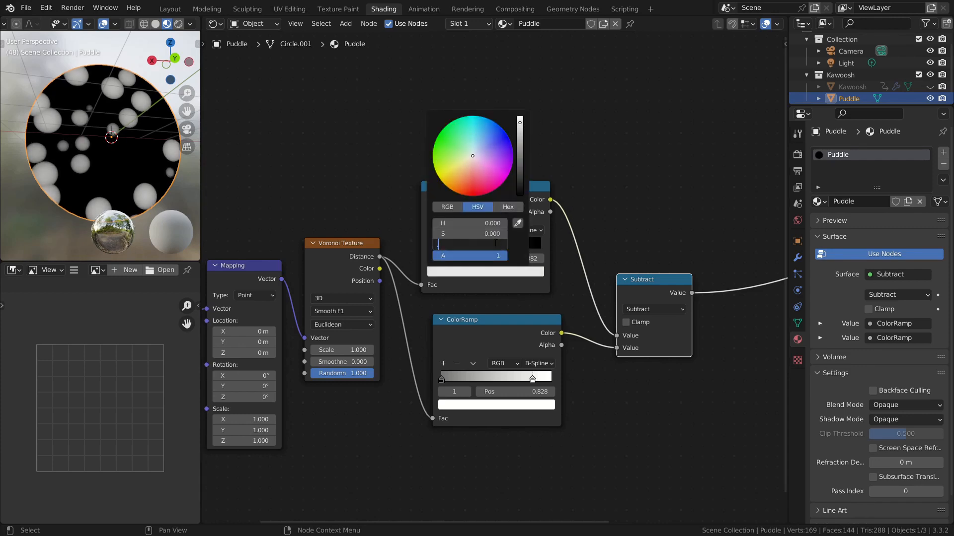
{"action": "key", "text": "Return"}
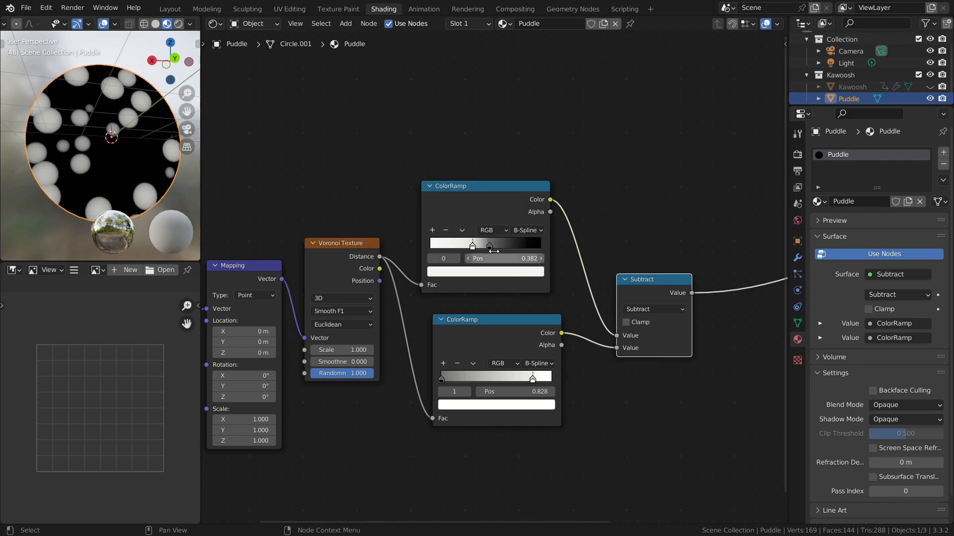
Step: Set the upper ColorRamp's stops to white 0.389 and black 0.561, the lower one's to black 0.279 and white 0.885, and tuck the lower ramp closer beneath
{"action": "left_click_drag", "start_coordinate": [489, 246], "coordinate": [492, 252]}
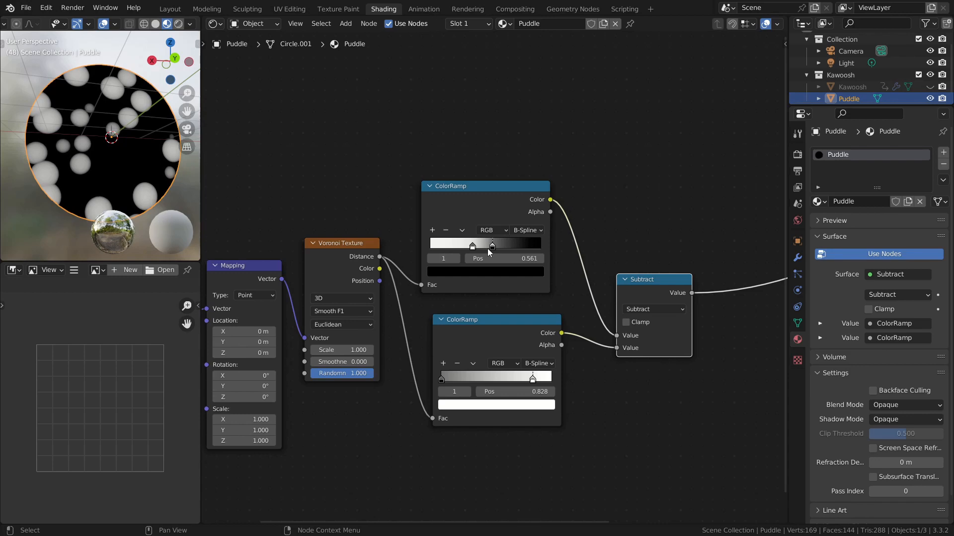
{"action": "left_click", "coordinate": [473, 246]}
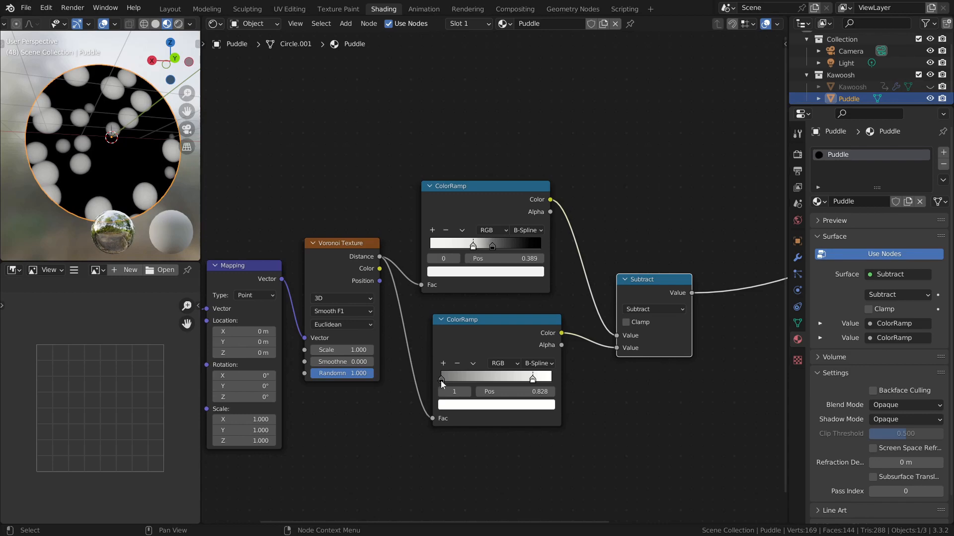
{"action": "left_click_drag", "start_coordinate": [441, 379], "coordinate": [476, 385]}
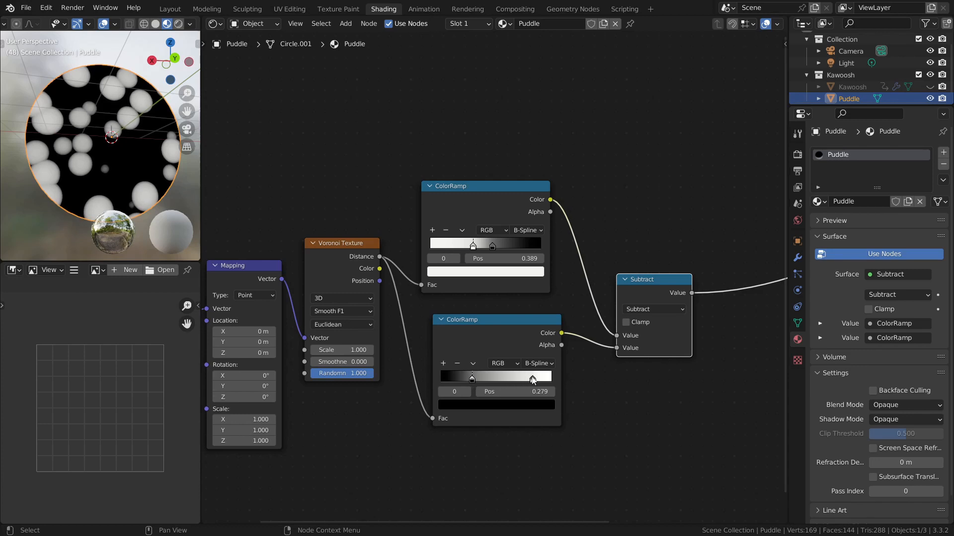
{"action": "left_click_drag", "start_coordinate": [532, 379], "coordinate": [539, 381]}
{"action": "left_click_drag", "start_coordinate": [511, 320], "coordinate": [499, 305]}
Step: Group the Voronoi Texture, both ColorRamps and the Subtract node into one node group
{"action": "scroll", "coordinate": [512, 220], "scroll_direction": "down", "scroll_amount": 3}
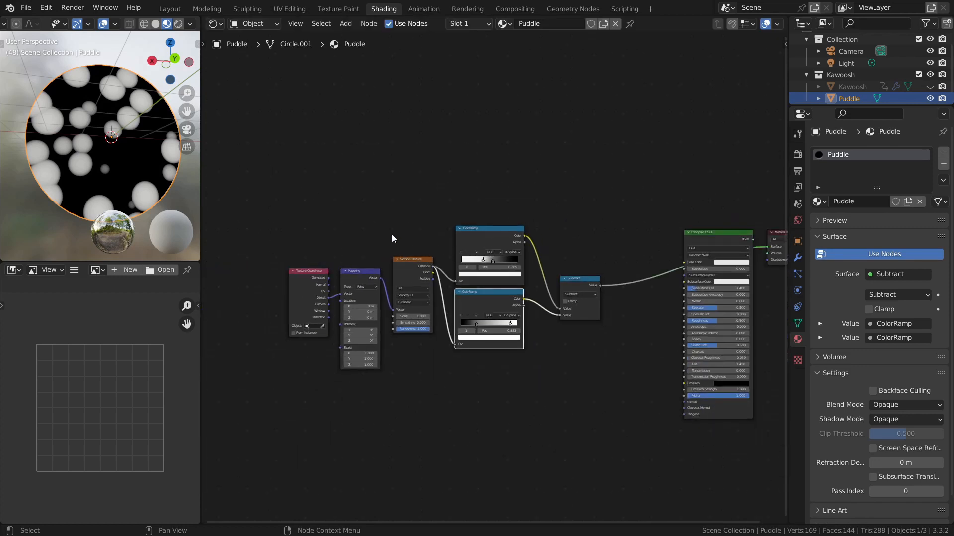
{"action": "left_click_drag", "start_coordinate": [388, 195], "coordinate": [606, 383]}
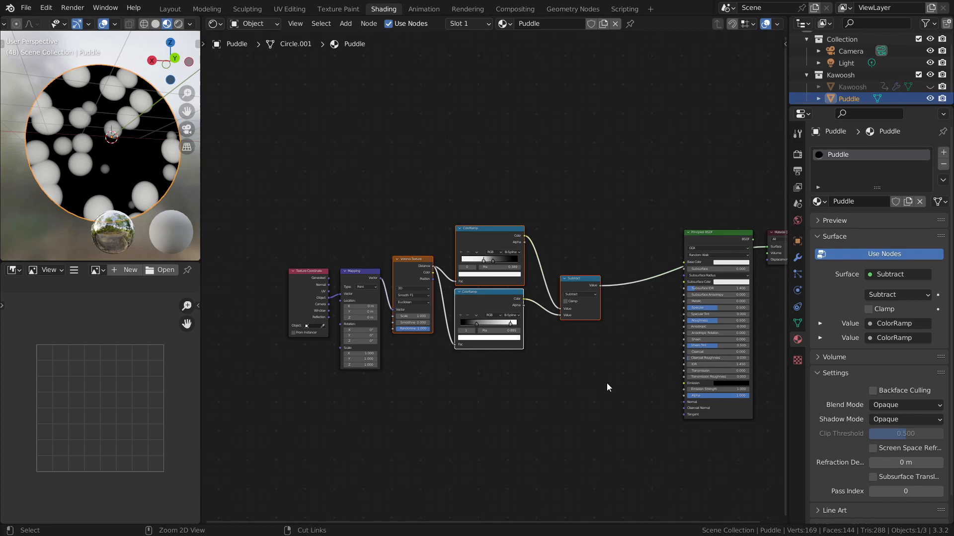
{"action": "key", "text": "ctrl+g"}
{"action": "scroll", "coordinate": [448, 354], "scroll_direction": "up", "scroll_amount": 3}
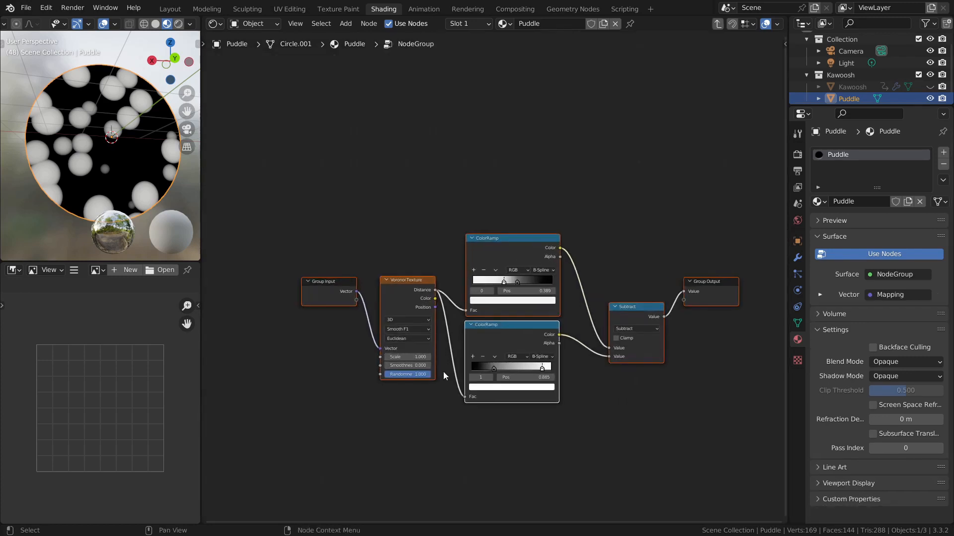
Step: Enable Clamp on the Subtract node inside the group and show the sidebar with the group's input and output settings
{"action": "middle_click_drag", "start_coordinate": [409, 451], "coordinate": [464, 376]}
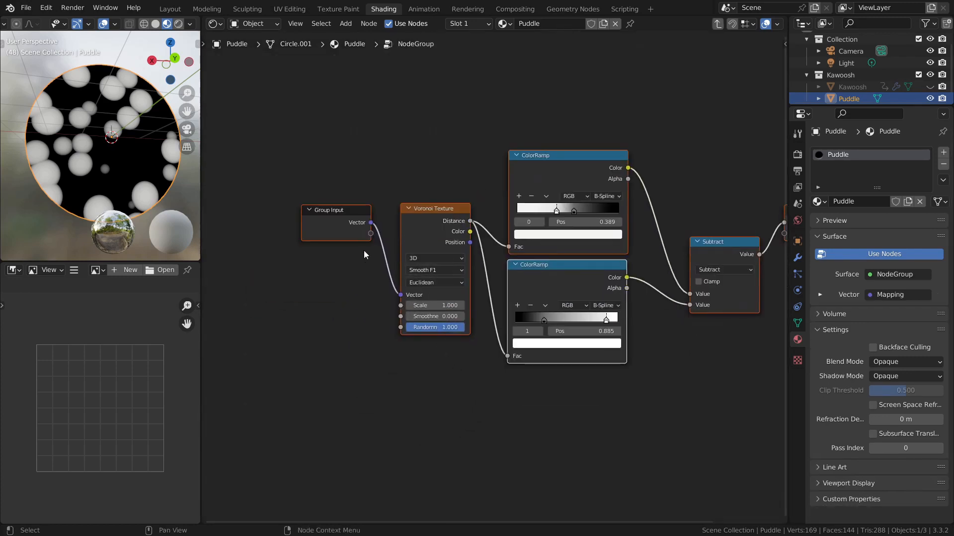
{"action": "scroll", "coordinate": [392, 237], "scroll_direction": "down", "scroll_amount": 3}
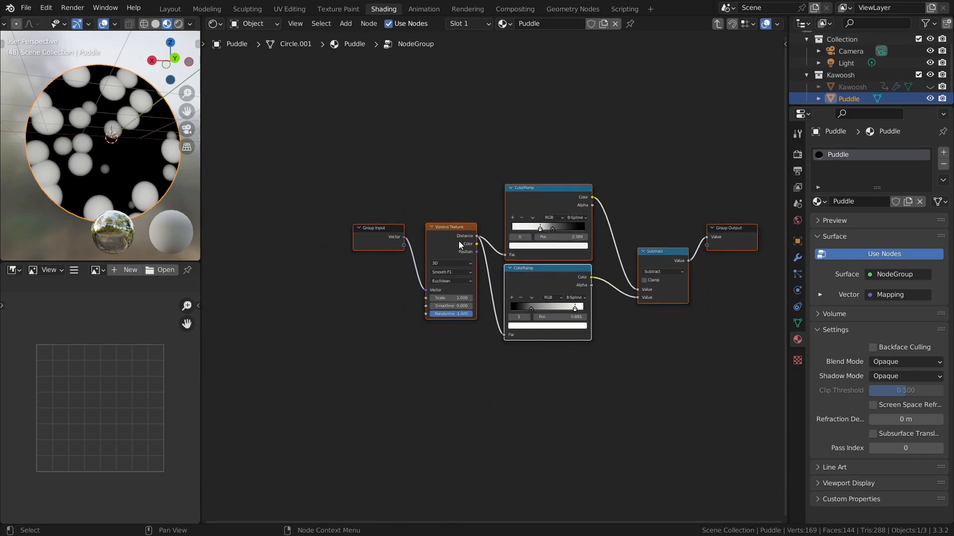
{"action": "middle_click_drag", "start_coordinate": [418, 236], "coordinate": [405, 239]}
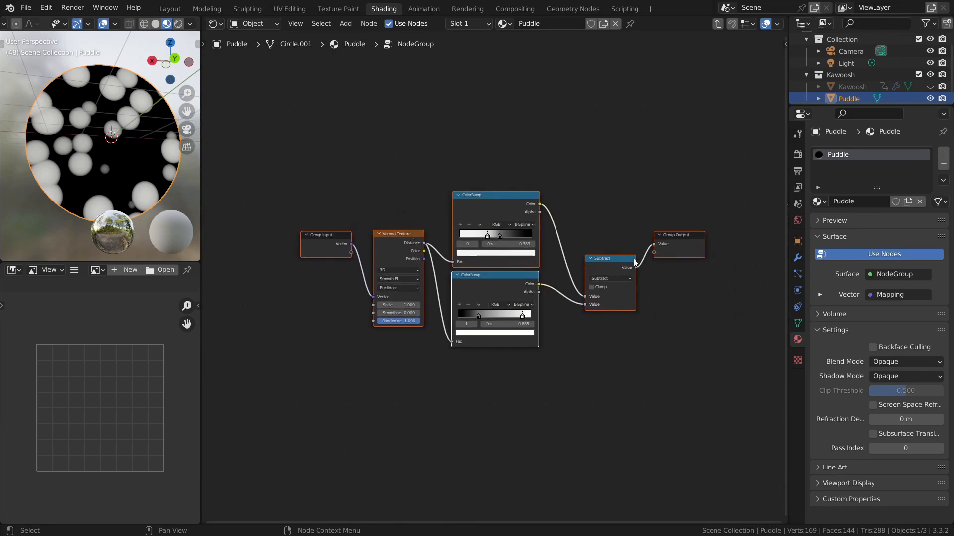
{"action": "left_click", "coordinate": [591, 287]}
{"action": "left_click", "coordinate": [671, 250]}
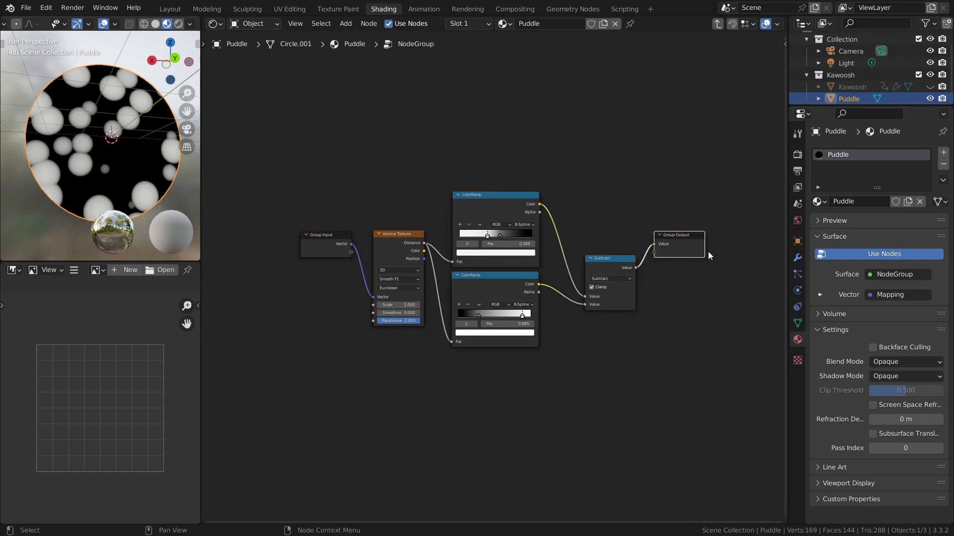
{"action": "key", "text": "n"}
{"action": "left_click", "coordinate": [703, 59]}
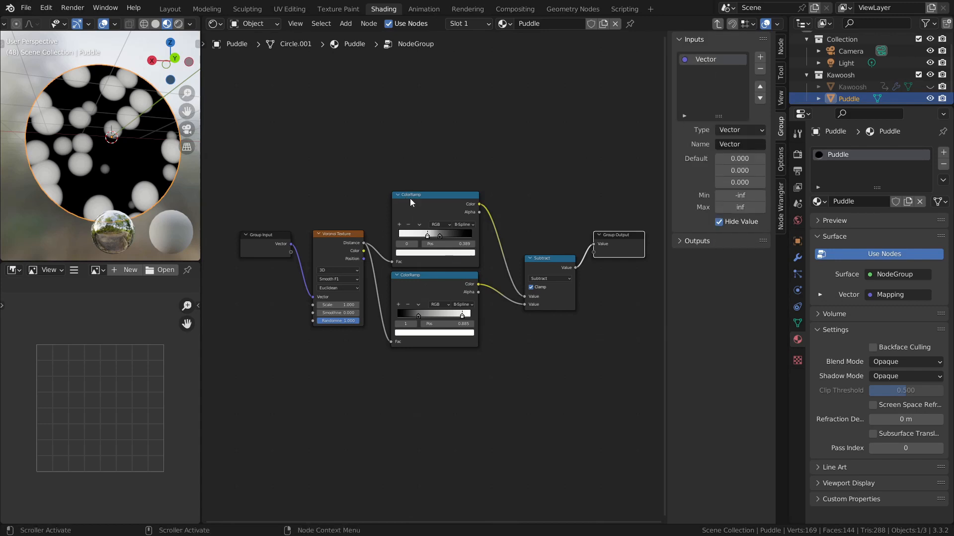
{"action": "left_click", "coordinate": [551, 267]}
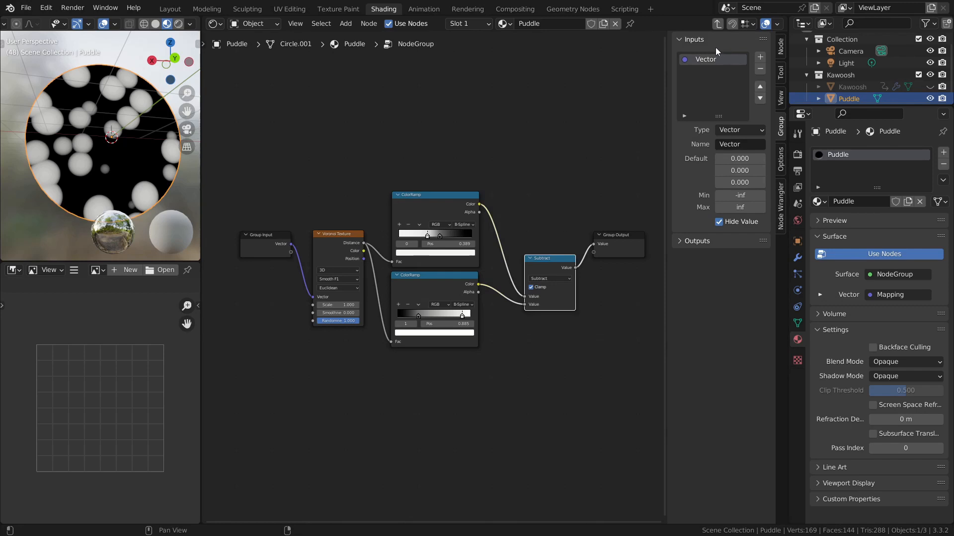
Step: Return to the main Puddle node tree and rename the node group as Bubble
{"action": "left_click", "coordinate": [717, 24]}
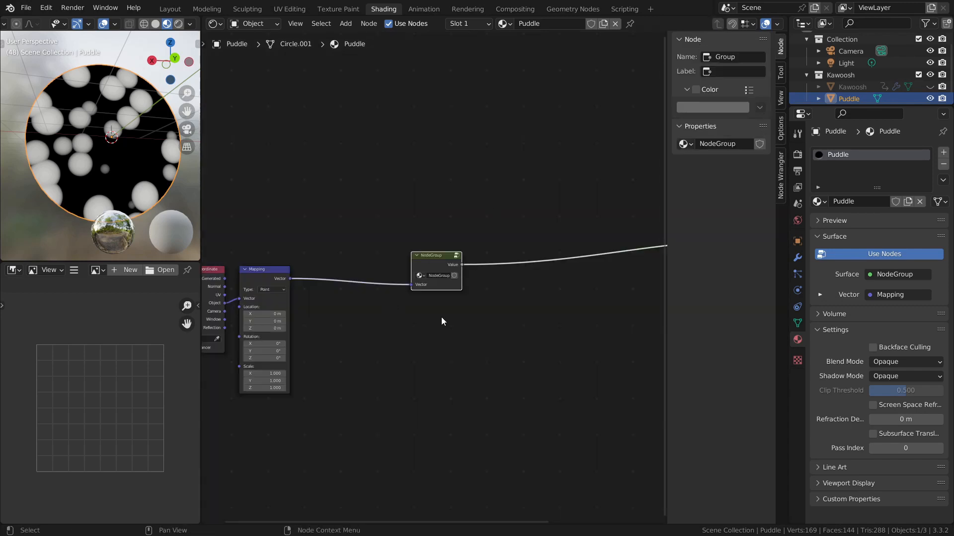
{"action": "scroll", "coordinate": [438, 293], "scroll_direction": "up", "scroll_amount": 3}
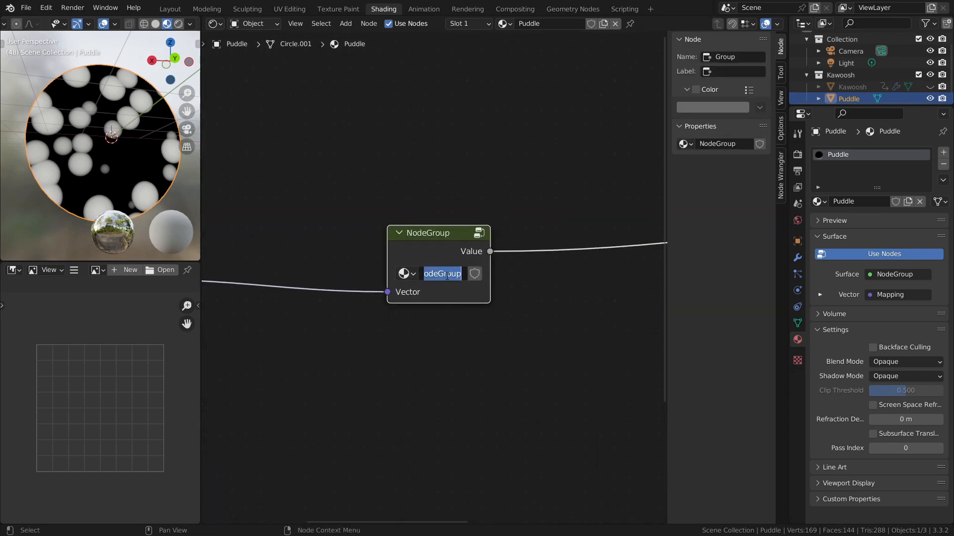
{"action": "type", "text": "Bubble"}
{"action": "key", "text": "Return"}
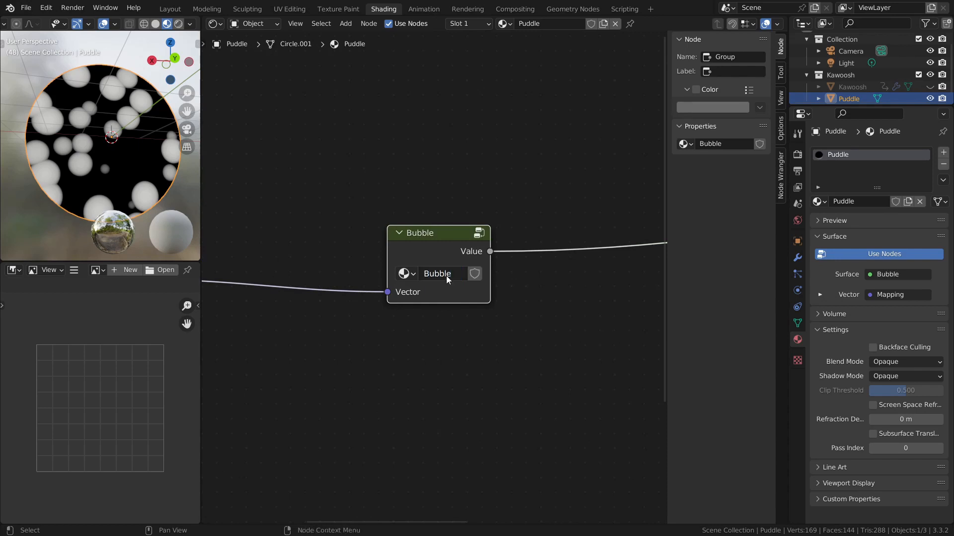
Step: Move the Bubble group node close beside the Mapping node
{"action": "scroll", "coordinate": [428, 269], "scroll_direction": "down", "scroll_amount": 3}
{"action": "scroll", "coordinate": [429, 269], "scroll_direction": "down", "scroll_amount": 2}
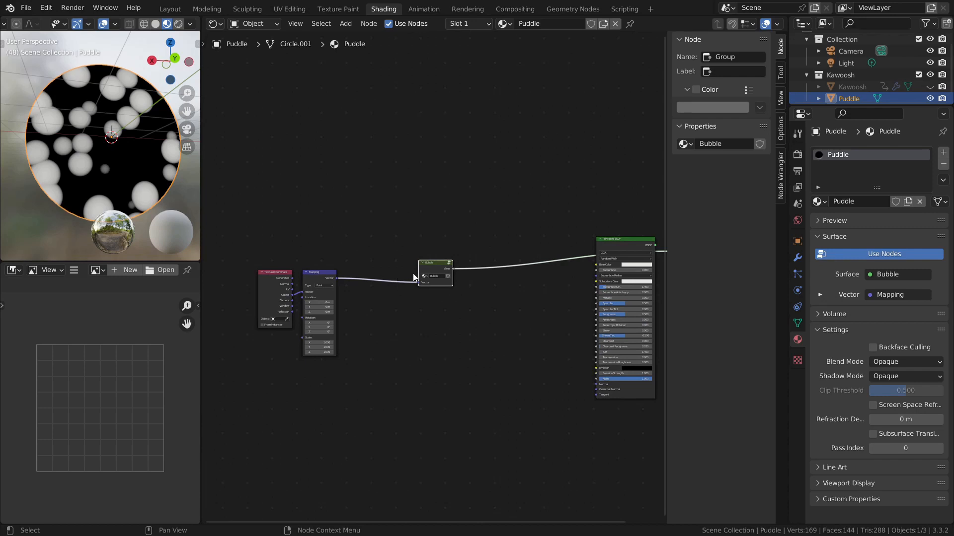
{"action": "left_click_drag", "start_coordinate": [430, 267], "coordinate": [368, 268]}
{"action": "scroll", "coordinate": [391, 294], "scroll_direction": "up", "scroll_amount": 3}
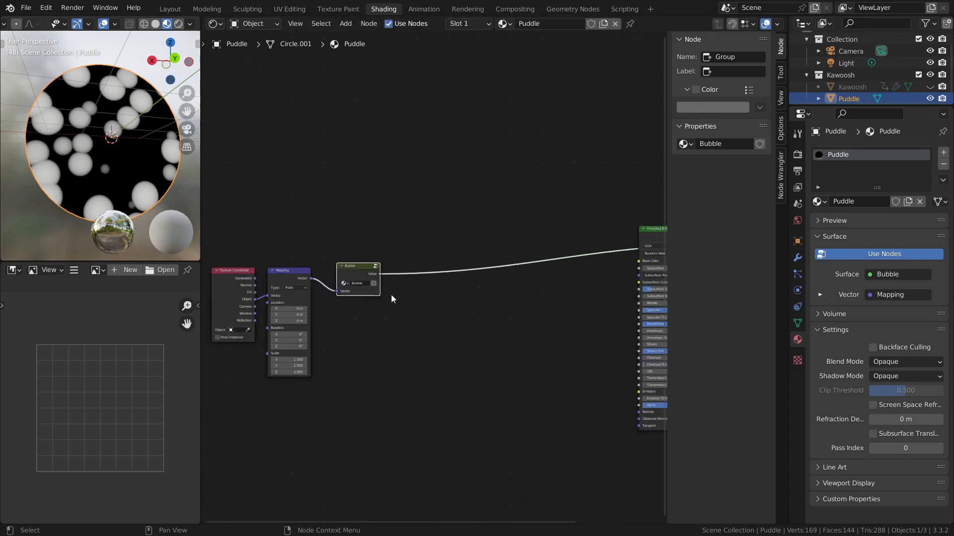
{"action": "middle_click_drag", "start_coordinate": [388, 319], "coordinate": [477, 300]}
{"action": "scroll", "coordinate": [476, 301], "scroll_direction": "up", "scroll_amount": 2}
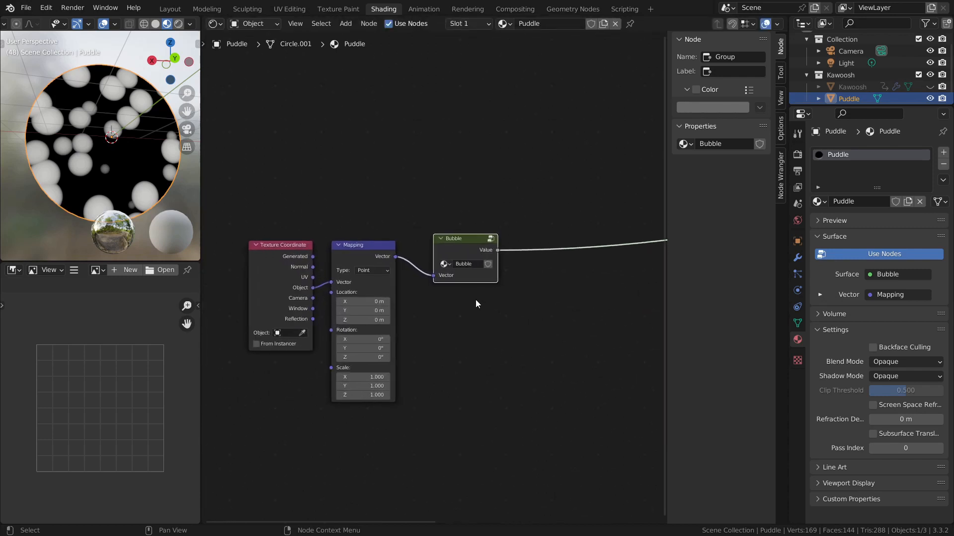
{"action": "left_click_drag", "start_coordinate": [469, 239], "coordinate": [475, 234]}
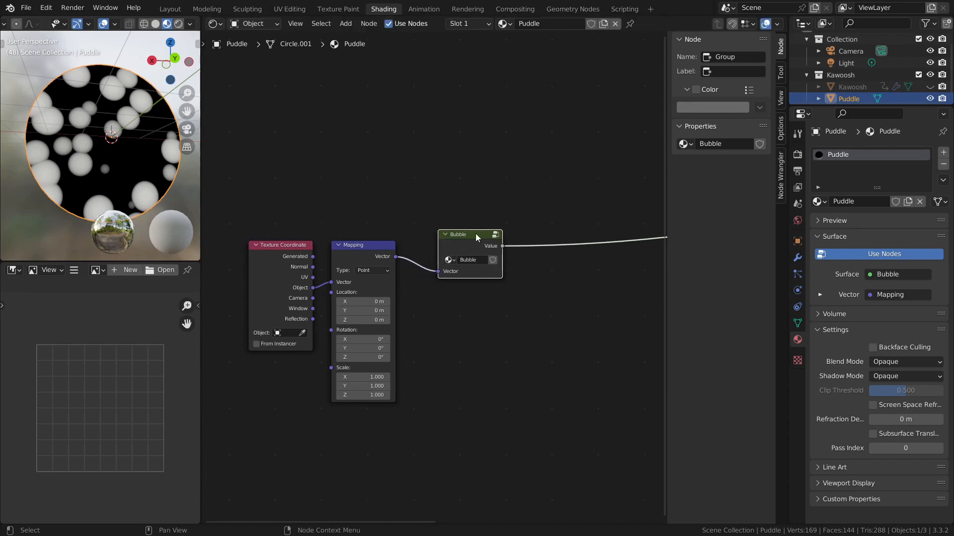
Step: Open the Bubble group for editing and expose the Voronoi Texture's Scale as a group input
{"action": "left_click", "coordinate": [496, 235]}
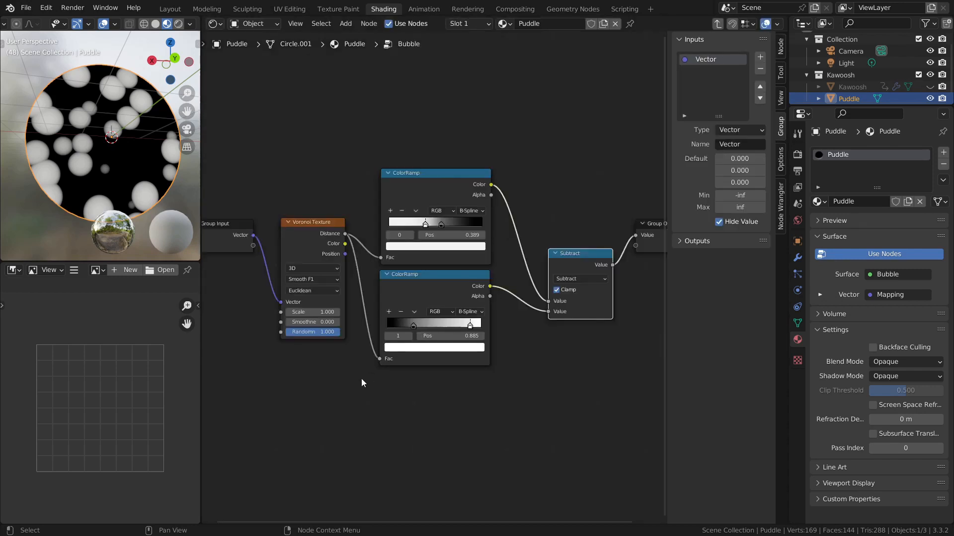
{"action": "middle_click_drag", "start_coordinate": [363, 382], "coordinate": [528, 395]}
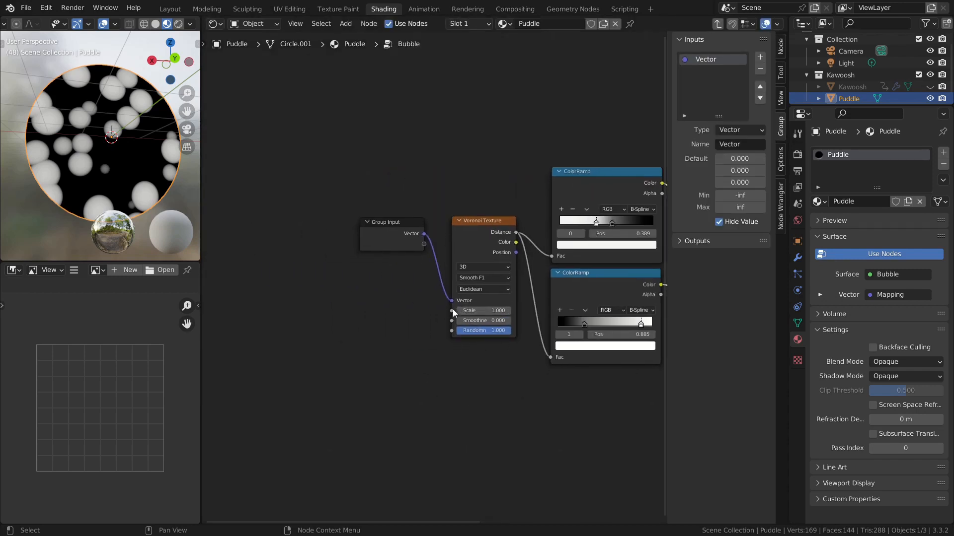
{"action": "left_click_drag", "start_coordinate": [452, 311], "coordinate": [425, 245]}
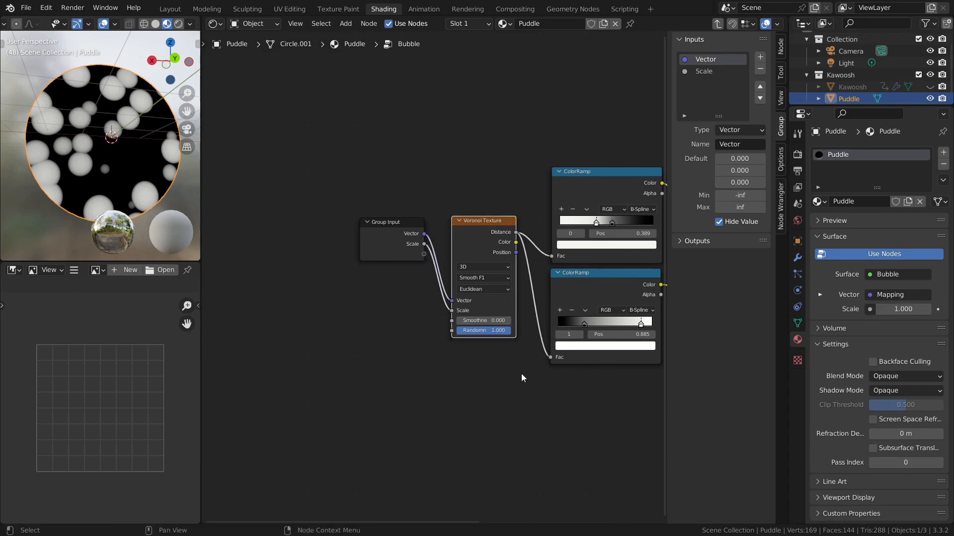
{"action": "middle_click_drag", "start_coordinate": [535, 376], "coordinate": [370, 370]}
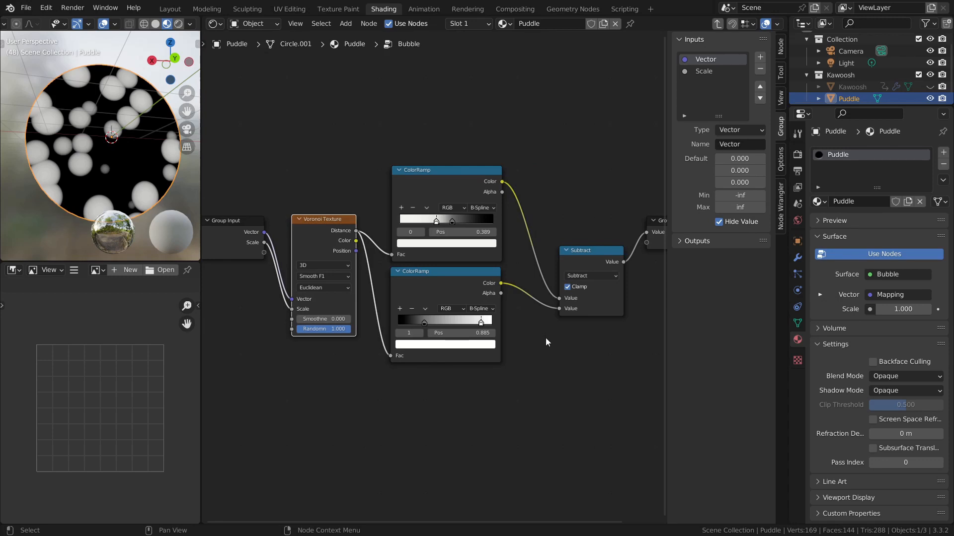
Step: Return to the main Puddle node tree and duplicate the Bubble group node twice, stacking the copies below the original
{"action": "left_click", "coordinate": [718, 23]}
{"action": "middle_click_drag", "start_coordinate": [484, 318], "coordinate": [443, 298]}
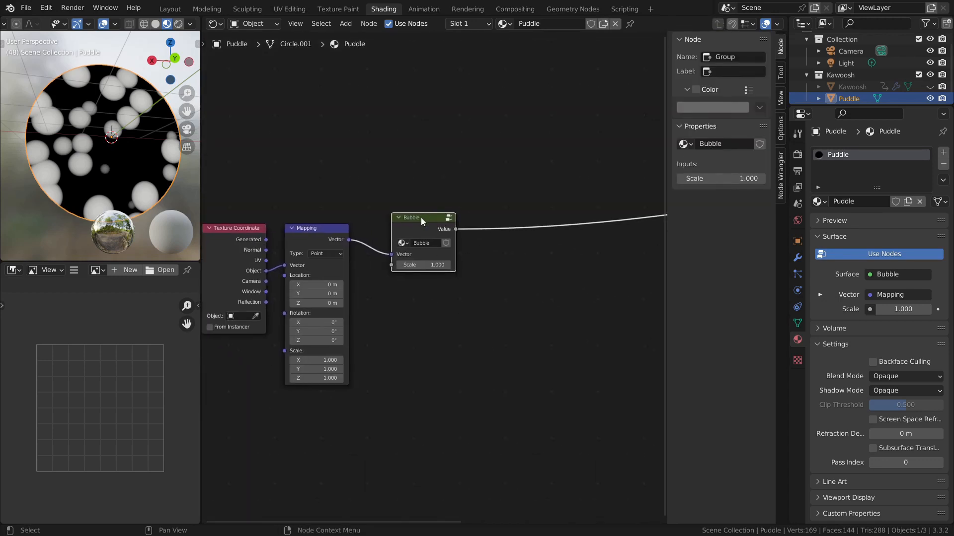
{"action": "key", "text": "shift+d"}
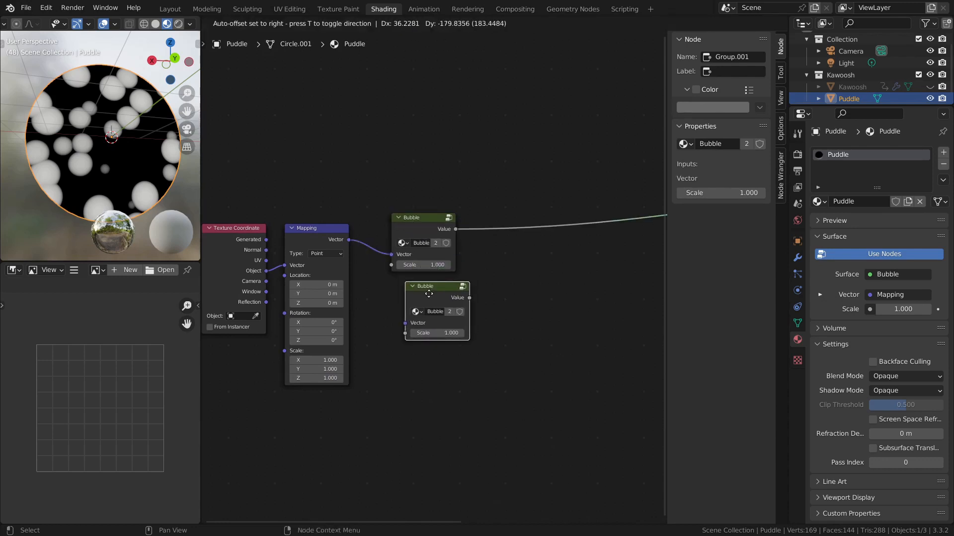
{"action": "left_click", "coordinate": [417, 293]}
{"action": "key", "text": "shift+d"}
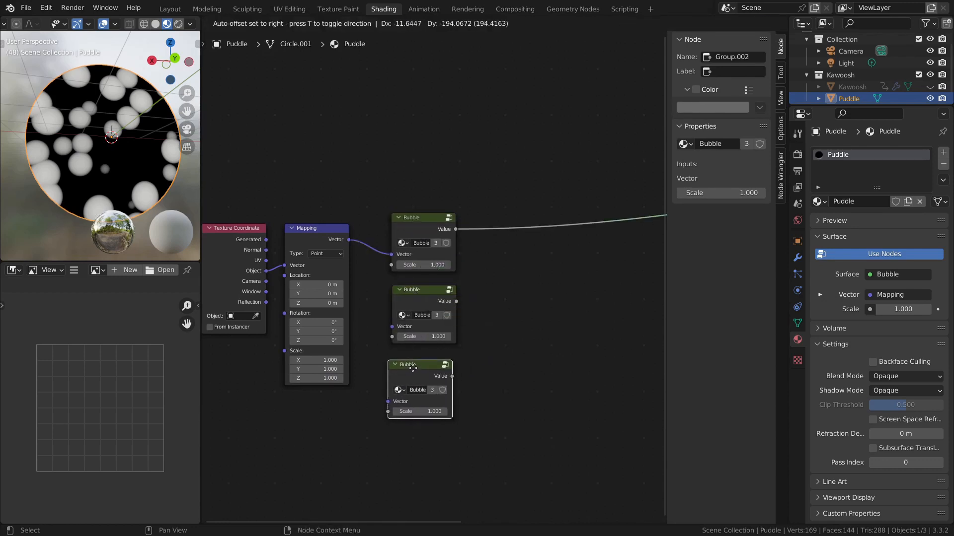
{"action": "left_click", "coordinate": [420, 365]}
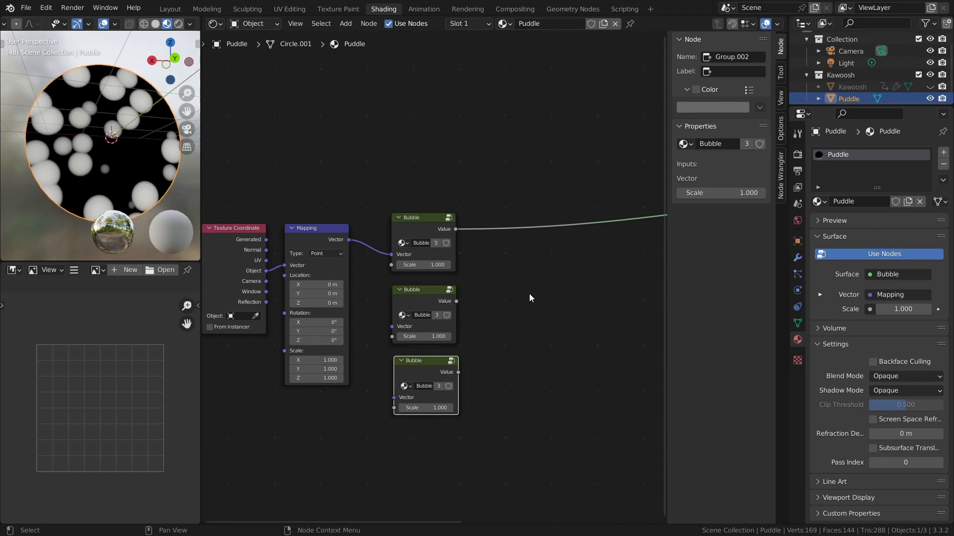
Step: Connect the Mapping node's Vector output to the Vector inputs of both duplicated Bubble nodes
{"action": "scroll", "coordinate": [497, 297], "scroll_direction": "down", "scroll_amount": 3}
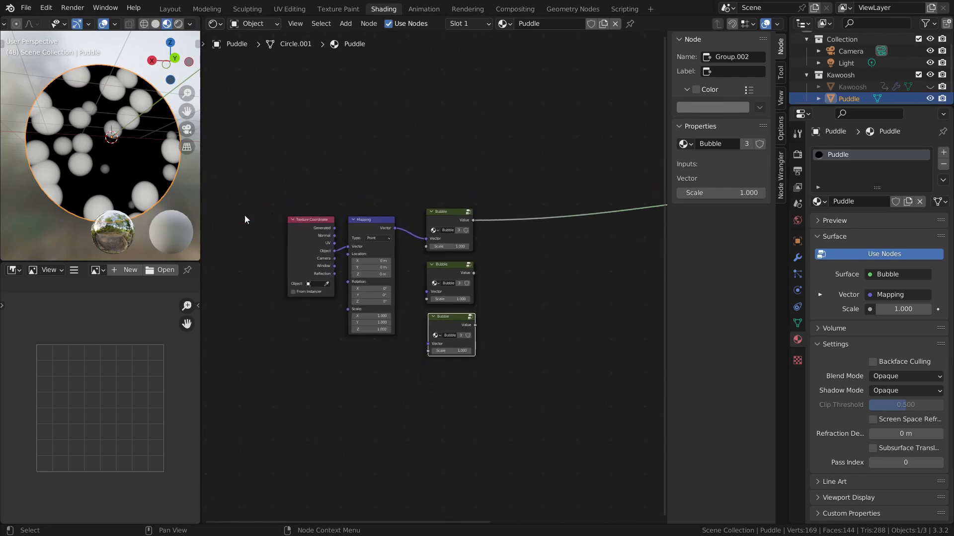
{"action": "scroll", "coordinate": [385, 252], "scroll_direction": "up", "scroll_amount": 3}
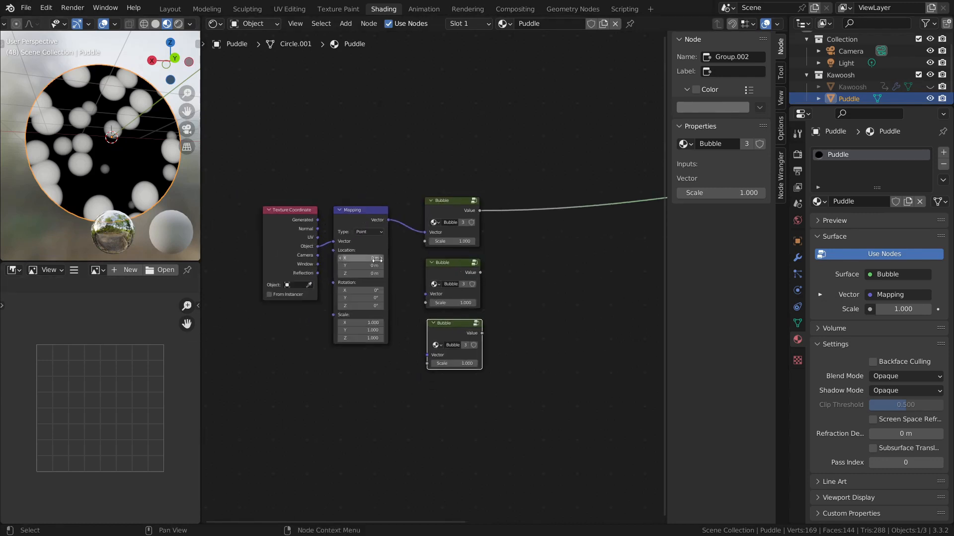
{"action": "left_click_drag", "start_coordinate": [376, 205], "coordinate": [423, 299]}
{"action": "left_click_drag", "start_coordinate": [377, 204], "coordinate": [425, 376]}
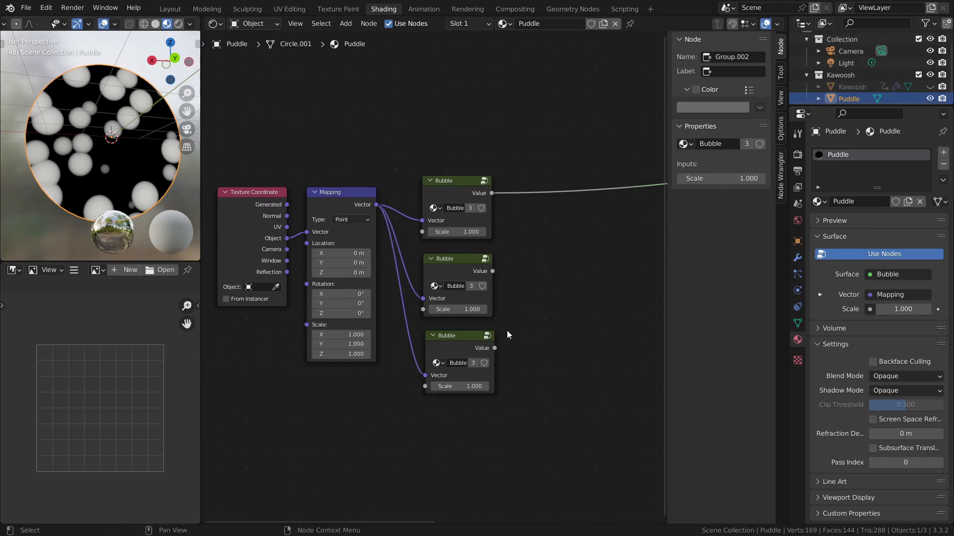
Step: Arrange the three Bubble nodes in a tighter vertical column slightly farther from the Mapping node
{"action": "scroll", "coordinate": [512, 258], "scroll_direction": "down", "scroll_amount": 1}
{"action": "middle_click_drag", "start_coordinate": [512, 258], "coordinate": [443, 295]}
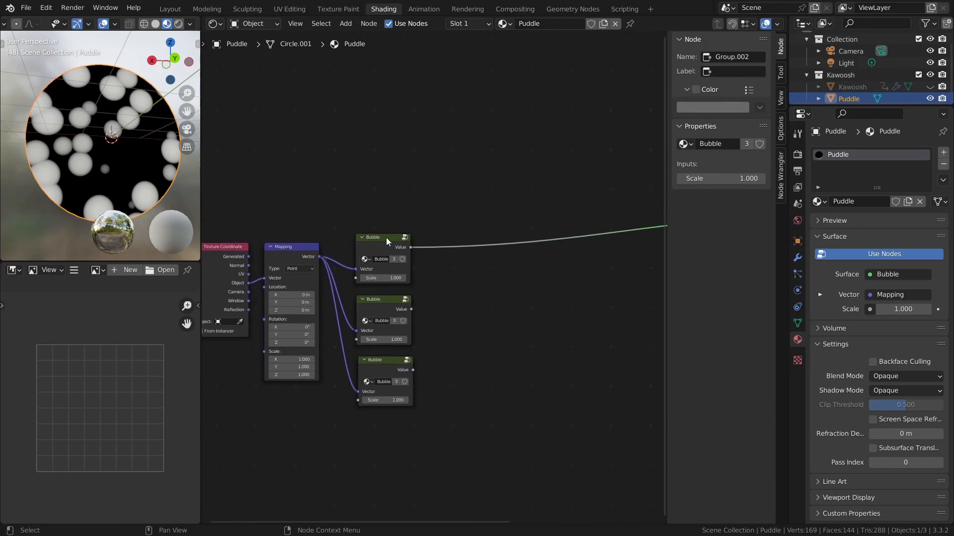
{"action": "left_click_drag", "start_coordinate": [386, 238], "coordinate": [406, 234]}
{"action": "left_click_drag", "start_coordinate": [382, 306], "coordinate": [396, 301]}
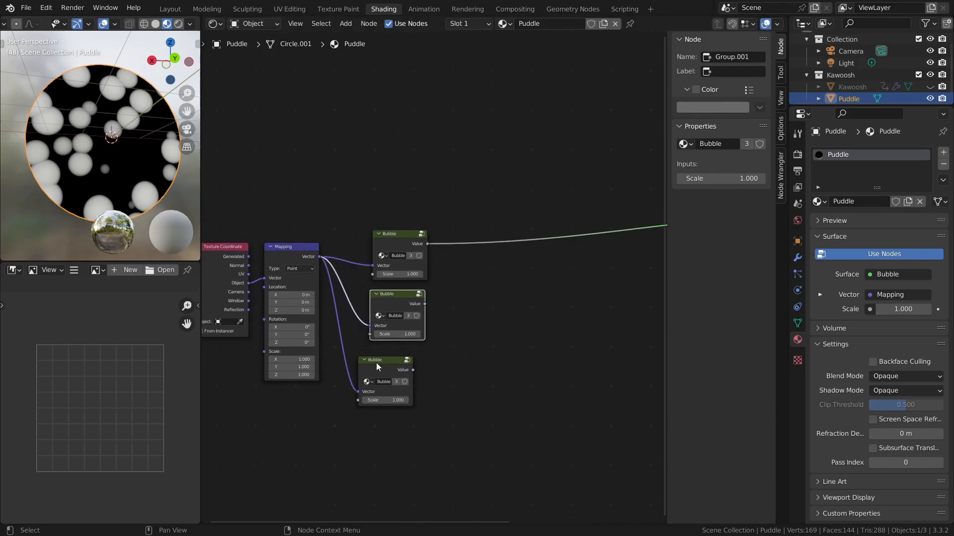
{"action": "left_click_drag", "start_coordinate": [376, 363], "coordinate": [392, 352]}
{"action": "left_click_drag", "start_coordinate": [389, 303], "coordinate": [389, 300]}
{"action": "left_click_drag", "start_coordinate": [395, 347], "coordinate": [394, 345]}
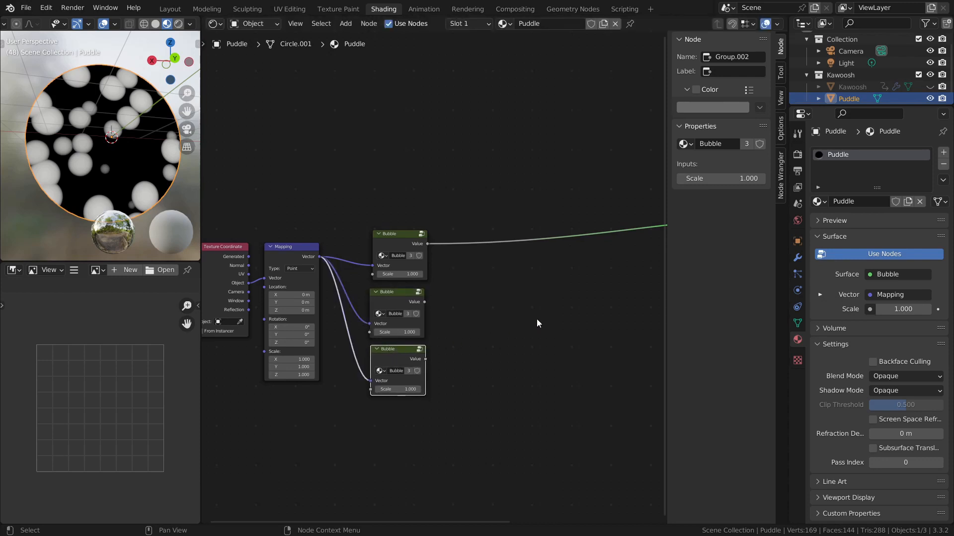
Step: Add a Math node in Add mode after the Bubble nodes and place a duplicate of it below
{"action": "middle_click_drag", "start_coordinate": [501, 321], "coordinate": [439, 345]}
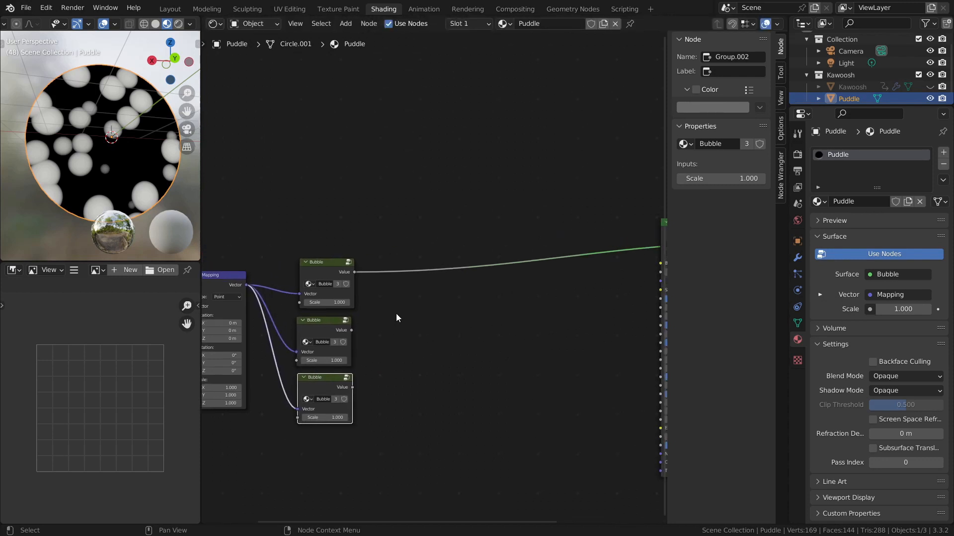
{"action": "key", "text": "shift+a"}
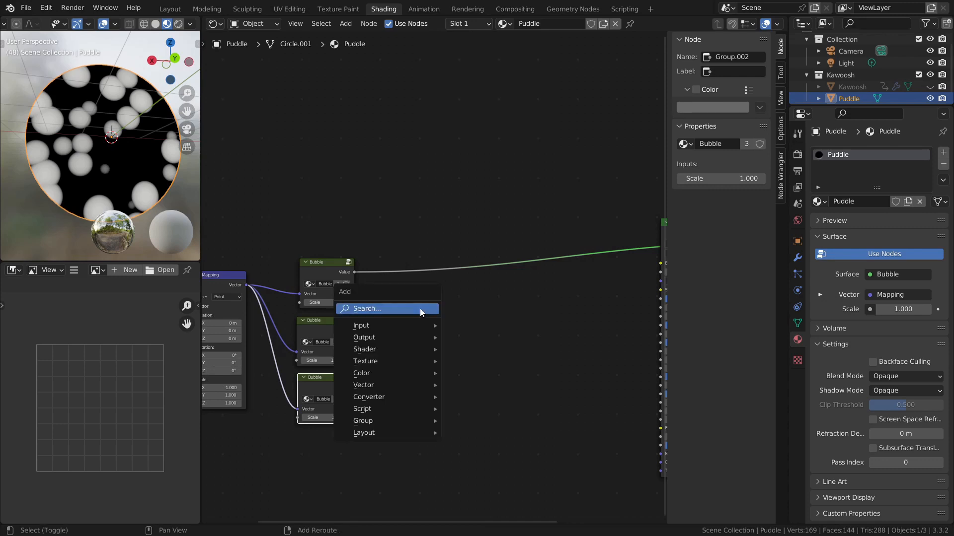
{"action": "left_click", "coordinate": [401, 309]}
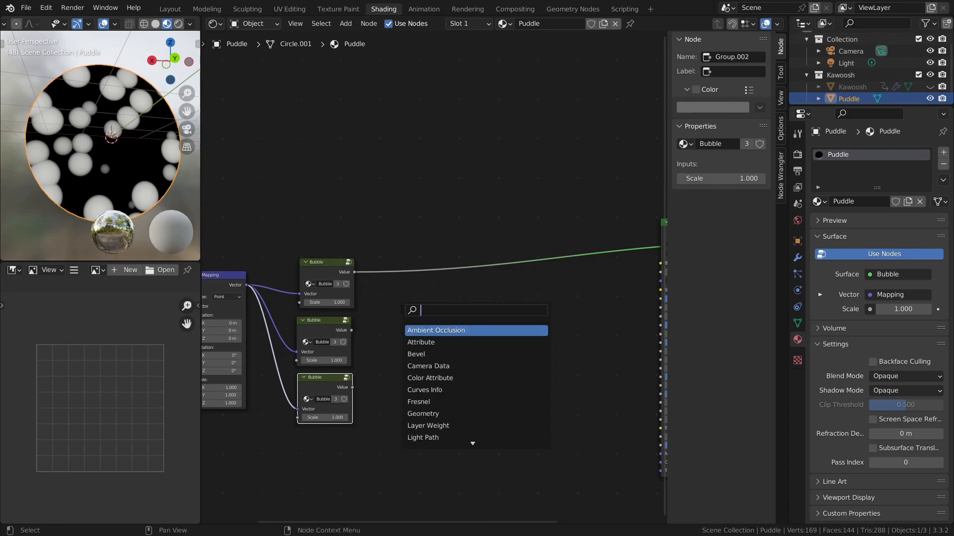
{"action": "type", "text": "math"}
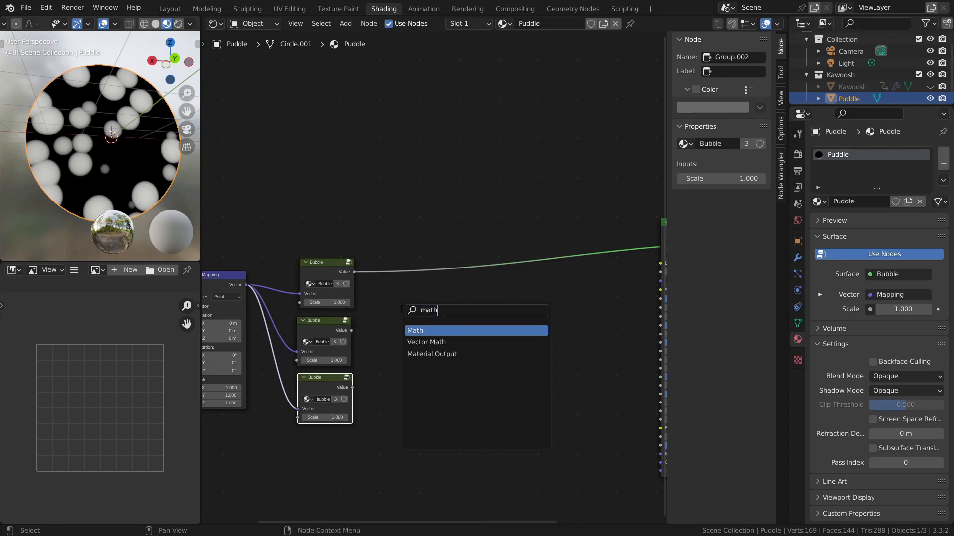
{"action": "key", "text": "Return"}
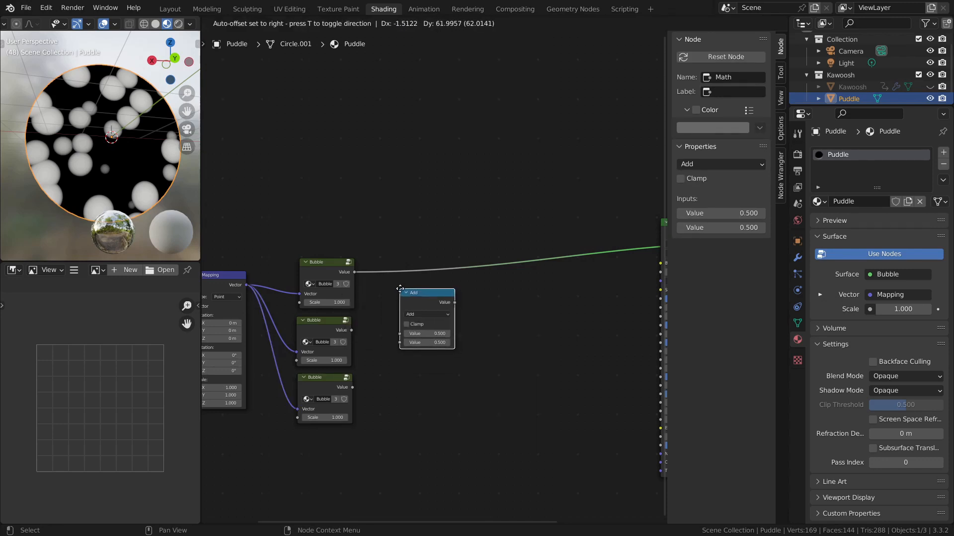
{"action": "left_click", "coordinate": [398, 289]}
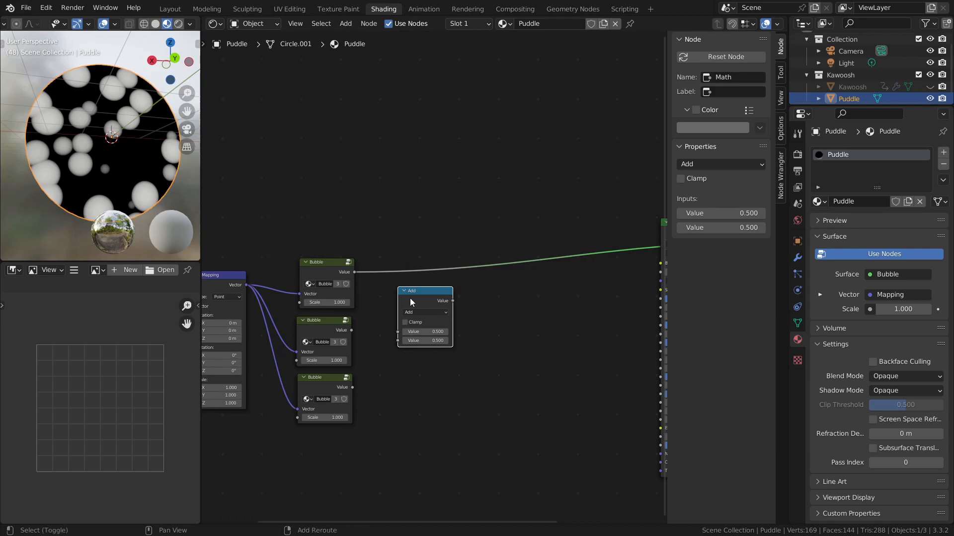
{"action": "key", "text": "shift+d"}
{"action": "left_click", "coordinate": [427, 350]}
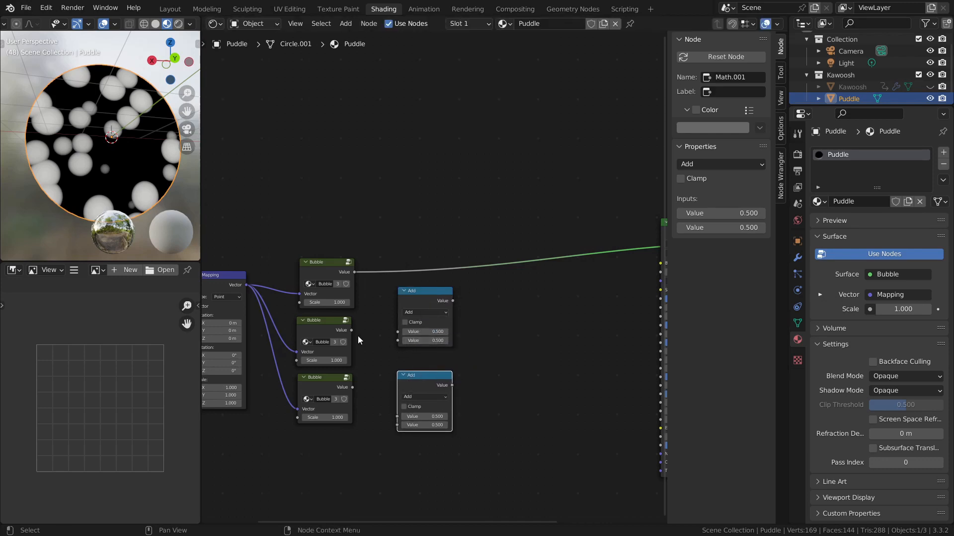
Step: Connect the middle Bubble's Value to the upper Add node and the lowest Bubble's Value to the lower one, moving the Add nodes closer together
{"action": "left_click_drag", "start_coordinate": [351, 329], "coordinate": [398, 332]}
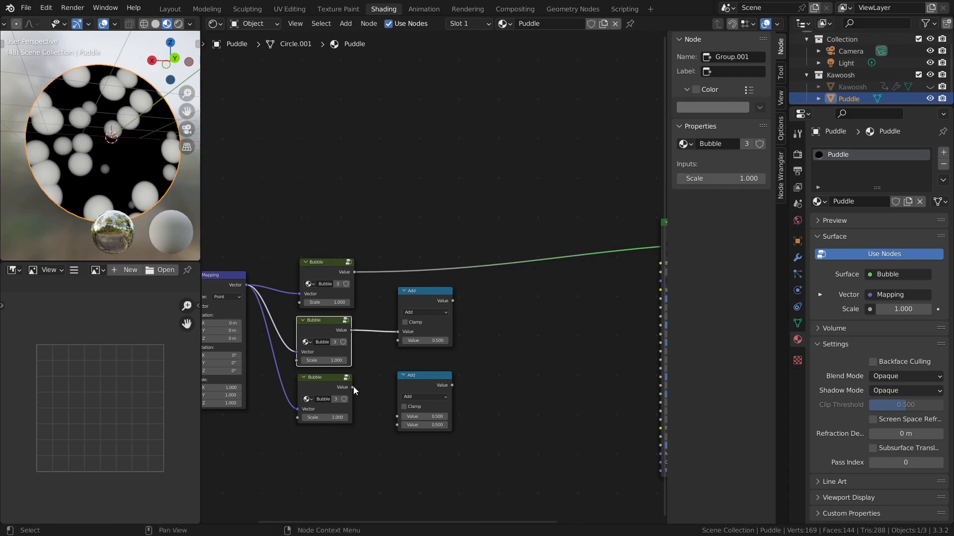
{"action": "left_click_drag", "start_coordinate": [353, 387], "coordinate": [401, 407]}
{"action": "left_click_drag", "start_coordinate": [422, 376], "coordinate": [419, 362]}
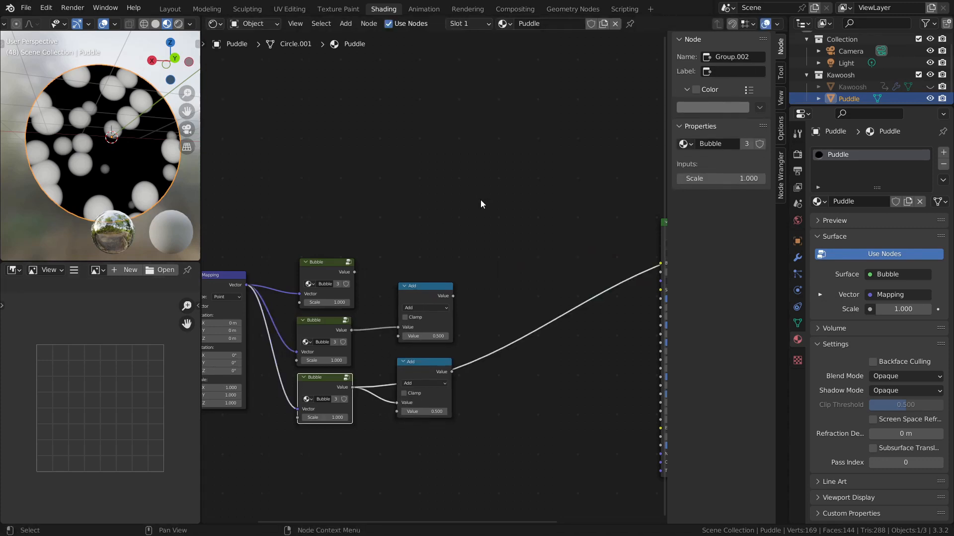
Step: Preview the first and middle Bubble nodes in turn and set the middle one's Scale to 1.618
{"action": "scroll", "coordinate": [348, 294], "scroll_direction": "up", "scroll_amount": 2}
{"action": "scroll", "coordinate": [359, 277], "scroll_direction": "down", "scroll_amount": 2}
{"action": "left_click", "coordinate": [332, 267], "text": "ctrl+shift"}
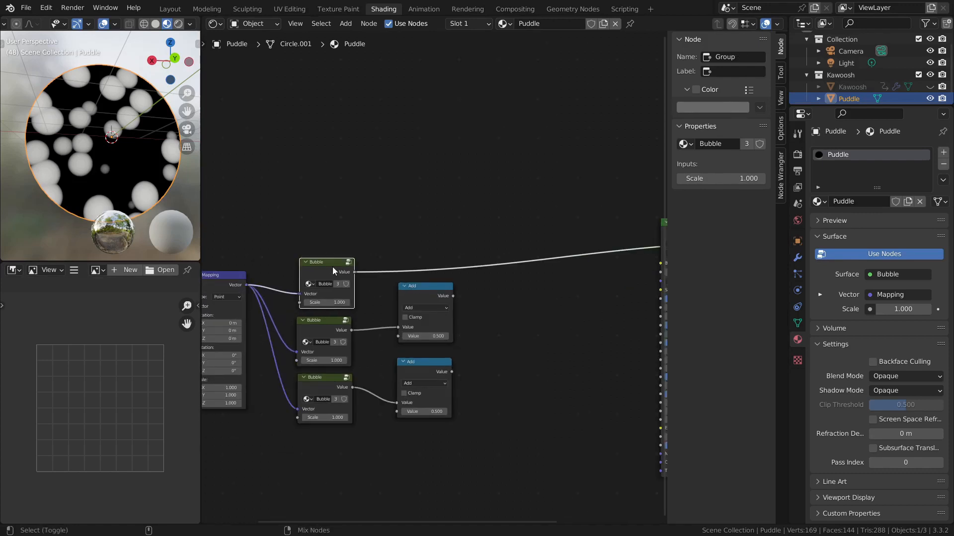
{"action": "left_click", "coordinate": [324, 324], "text": "ctrl+shift"}
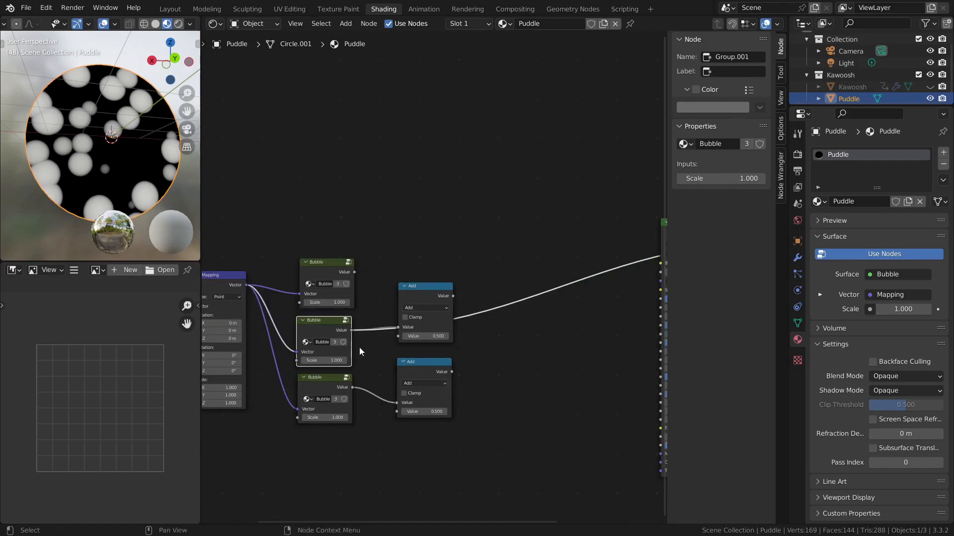
{"action": "scroll", "coordinate": [374, 380], "scroll_direction": "up", "scroll_amount": 1}
{"action": "middle_click_drag", "start_coordinate": [366, 385], "coordinate": [469, 312]}
{"action": "scroll", "coordinate": [455, 316], "scroll_direction": "up", "scroll_amount": 1}
{"action": "left_click_drag", "start_coordinate": [382, 309], "coordinate": [385, 309]}
{"action": "type", "text": "1"}
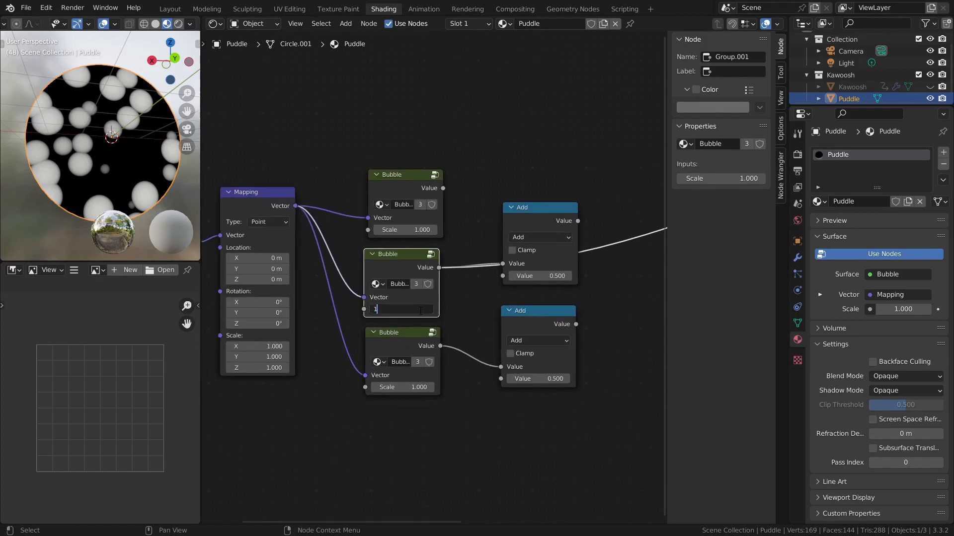
{"action": "type", "text": ".618"}
{"action": "key", "text": "Return"}
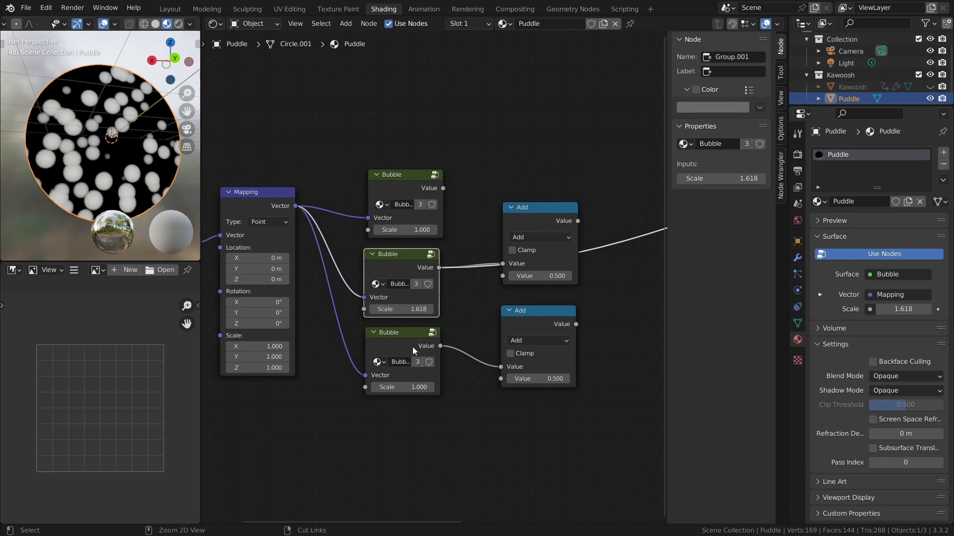
Step: Preview the lowest Bubble node and set its Scale to 2.617
{"action": "left_click", "coordinate": [406, 336], "text": "ctrl+shift"}
{"action": "left_click", "coordinate": [422, 387]}
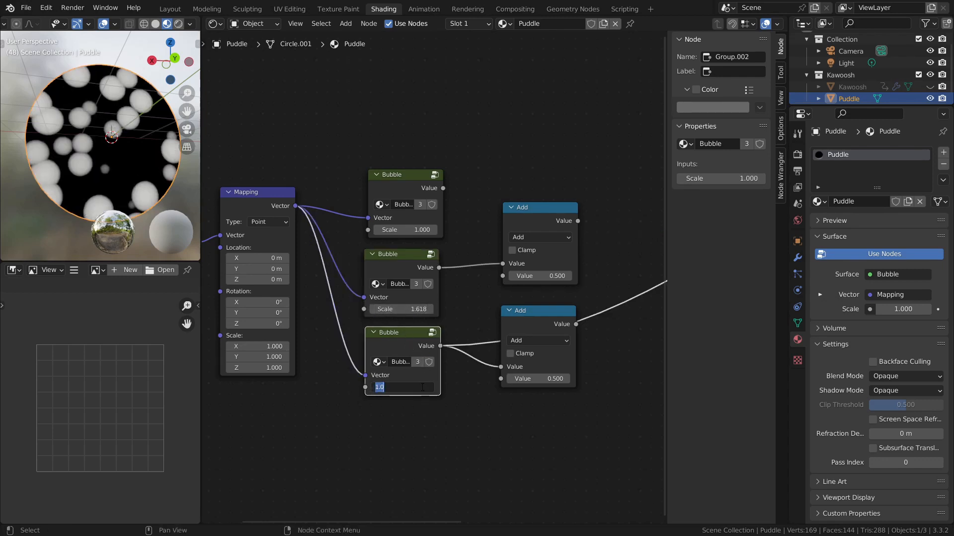
{"action": "type", "text": "1"}
{"action": "key", "text": "BackSpace"}
{"action": "type", "text": "2.617"}
{"action": "key", "text": "Return"}
Step: Nudge the upper Add node and the first Bubble node into line with their columns
{"action": "scroll", "coordinate": [407, 238], "scroll_direction": "down", "scroll_amount": 2}
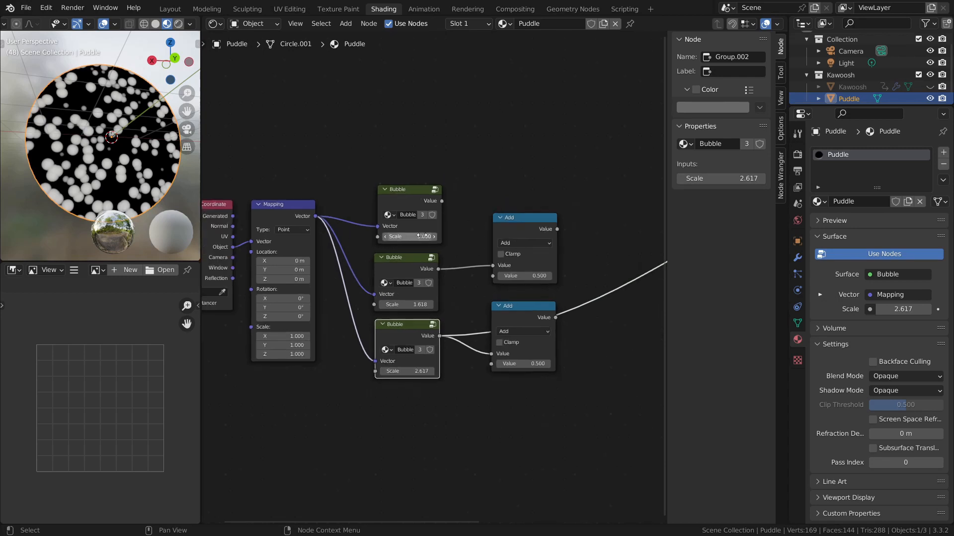
{"action": "middle_click_drag", "start_coordinate": [407, 238], "coordinate": [348, 266]}
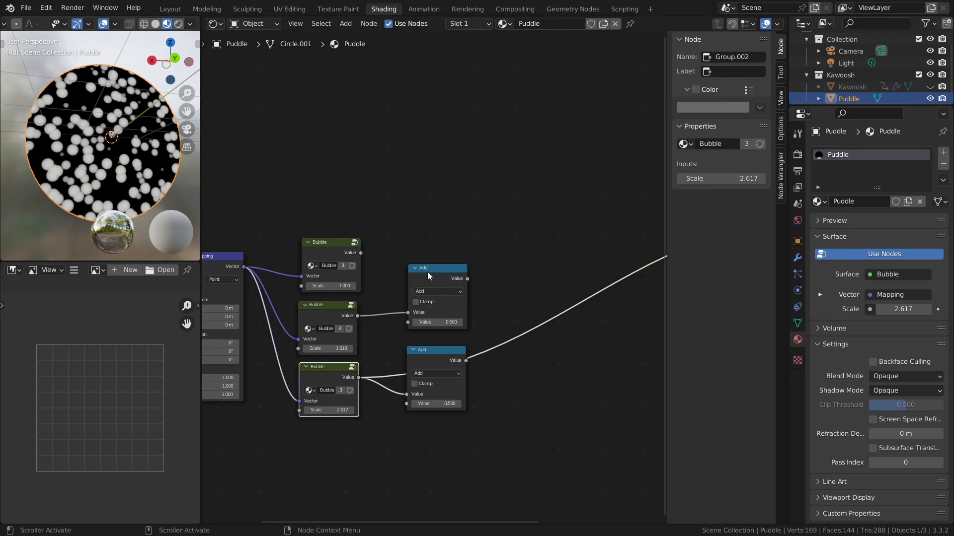
{"action": "left_click_drag", "start_coordinate": [427, 272], "coordinate": [424, 275]}
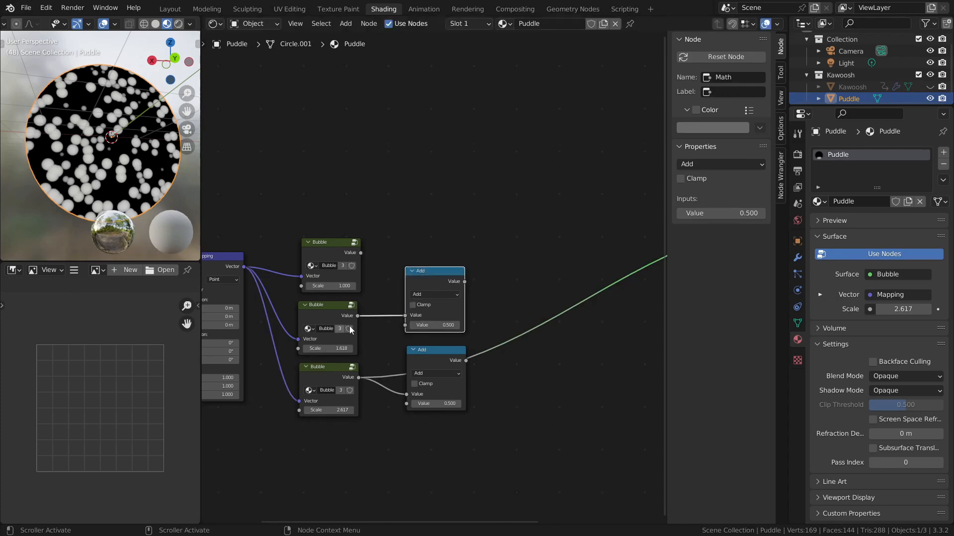
{"action": "left_click_drag", "start_coordinate": [335, 253], "coordinate": [332, 249]}
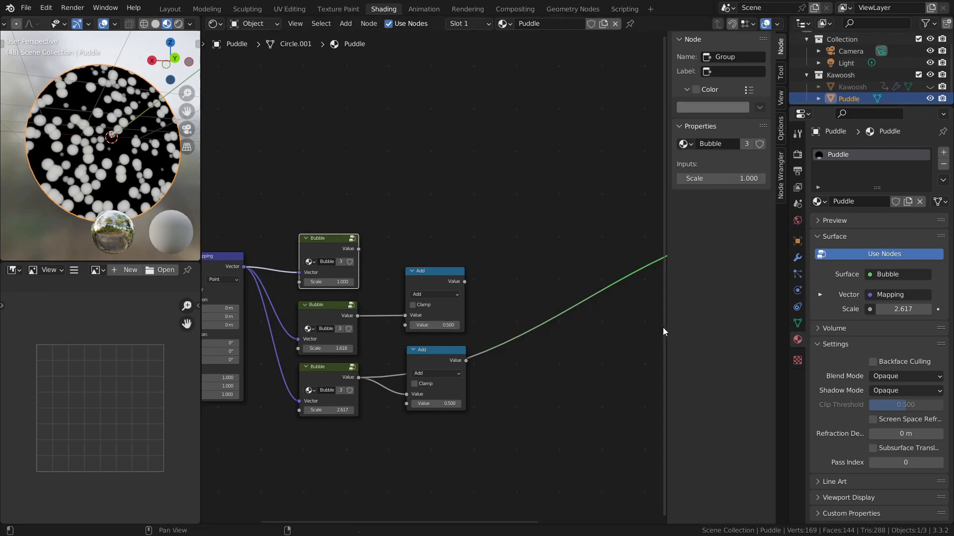
Step: Set the upper Add node's free Value to 0.618, then preview the lower Add node and set its free Value to 0.381
{"action": "left_click", "coordinate": [453, 324]}
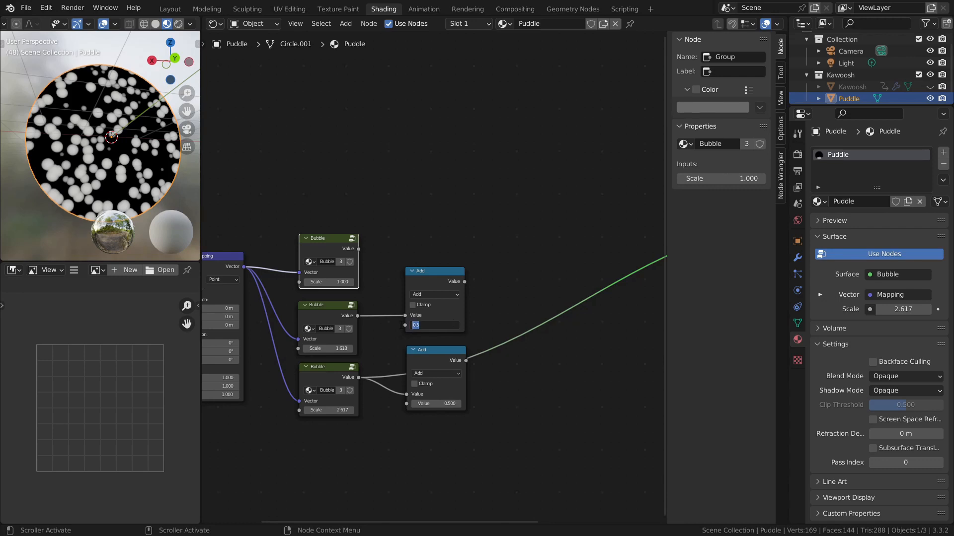
{"action": "type", "text": "0.618"}
{"action": "key", "text": "Return"}
{"action": "left_click", "coordinate": [418, 356], "text": "ctrl+shift"}
{"action": "left_click", "coordinate": [453, 404]}
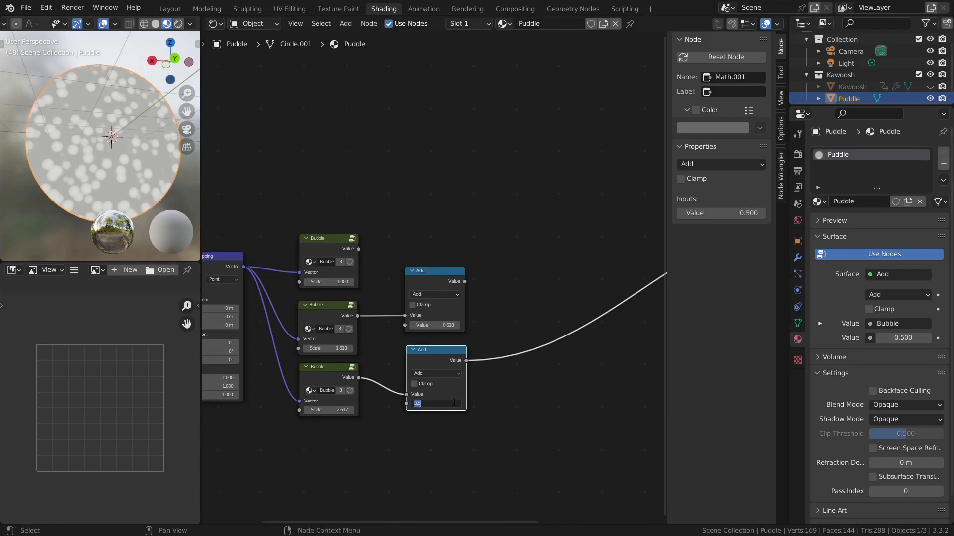
{"action": "key", "text": "BackSpace"}
{"action": "type", "text": "381"}
{"action": "key", "text": "Return"}
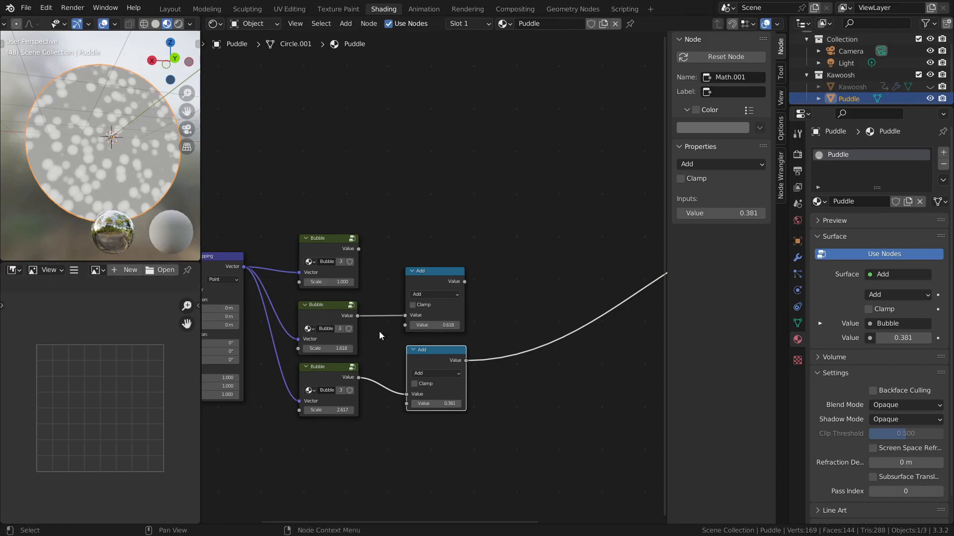
Step: Preview the output of each of the three Bubble nodes in turn and select the upper Add node
{"action": "left_click", "coordinate": [318, 249]}
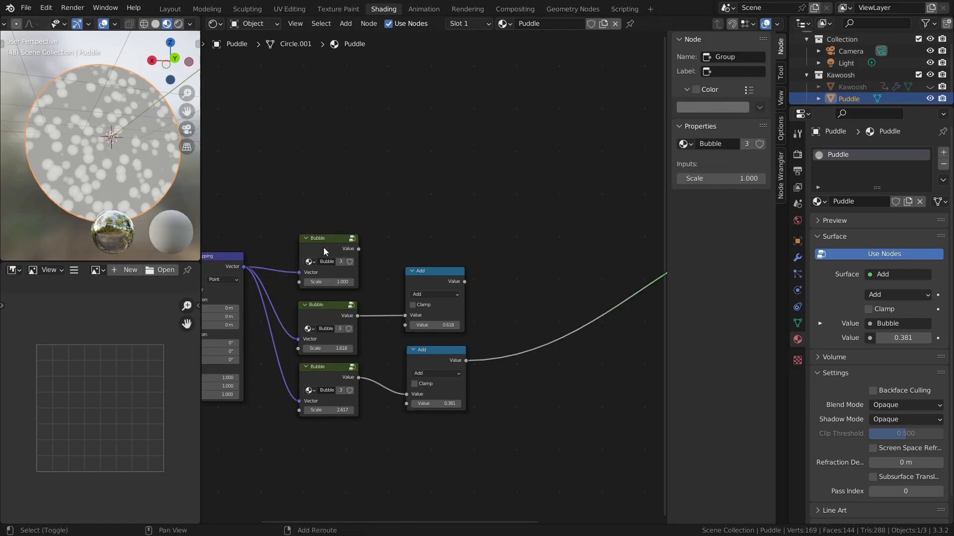
{"action": "left_click", "coordinate": [335, 237], "text": "ctrl+shift"}
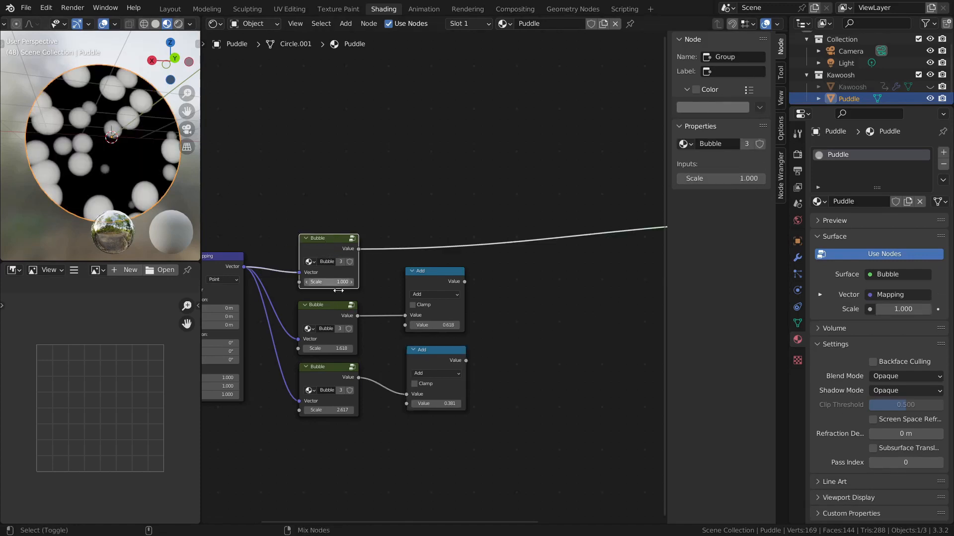
{"action": "left_click", "coordinate": [330, 306], "text": "ctrl+shift"}
{"action": "left_click", "coordinate": [330, 369], "text": "ctrl+shift"}
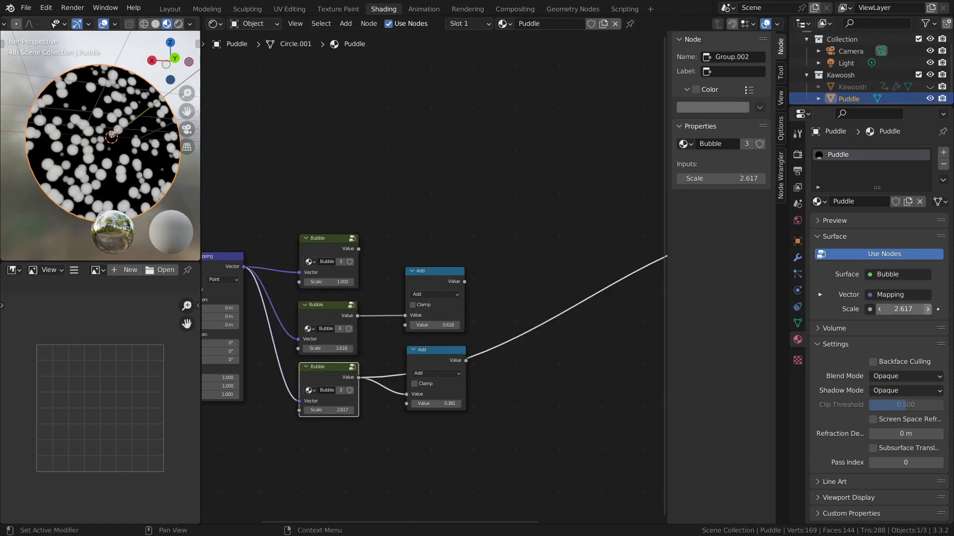
{"action": "left_click", "coordinate": [437, 271]}
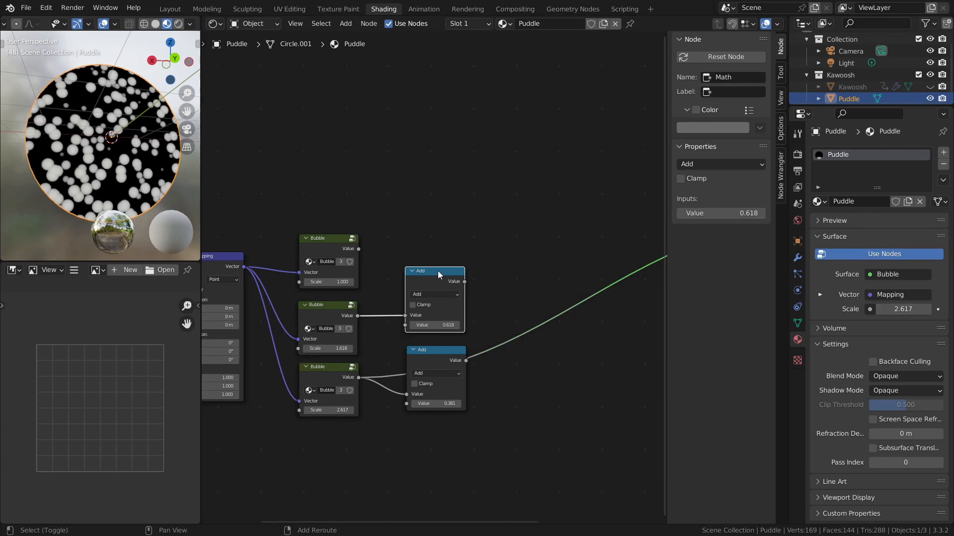
Step: Add a Math node above and beyond the two existing Add nodes
{"action": "key", "text": "shift+a"}
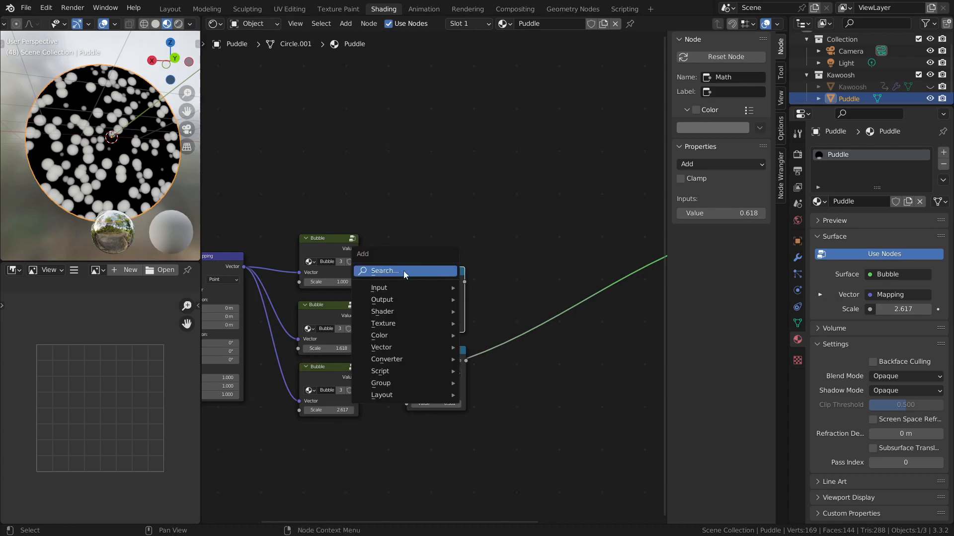
{"action": "left_click", "coordinate": [403, 271]}
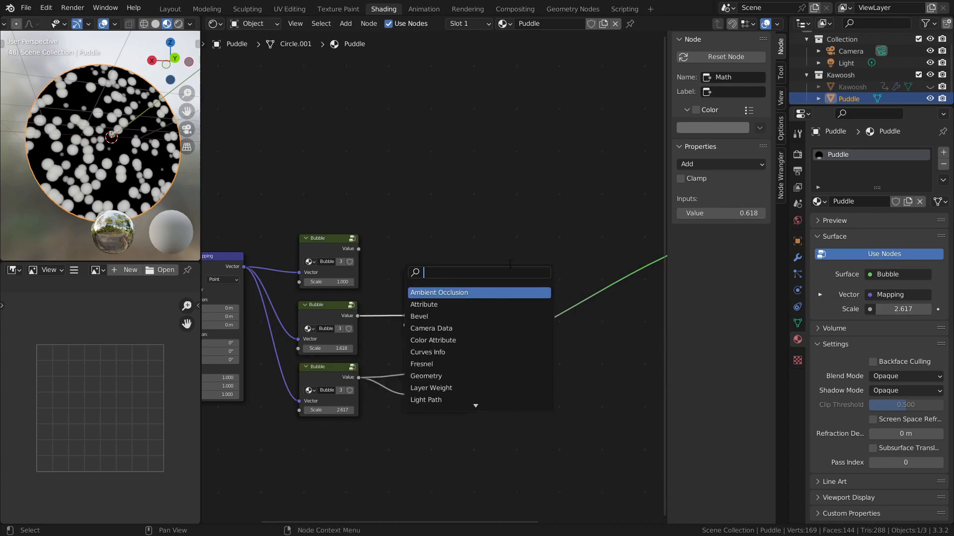
{"action": "type", "text": "math"}
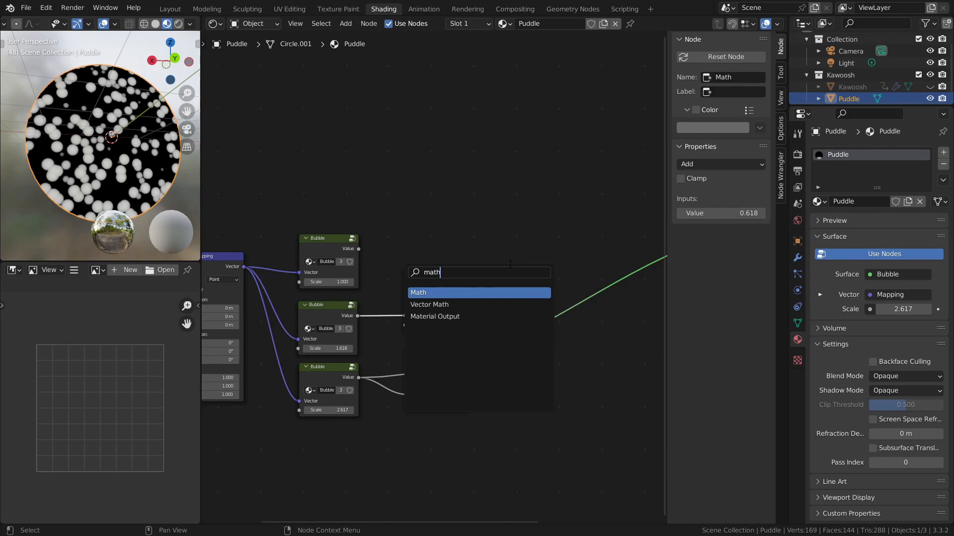
{"action": "left_click", "coordinate": [496, 295]}
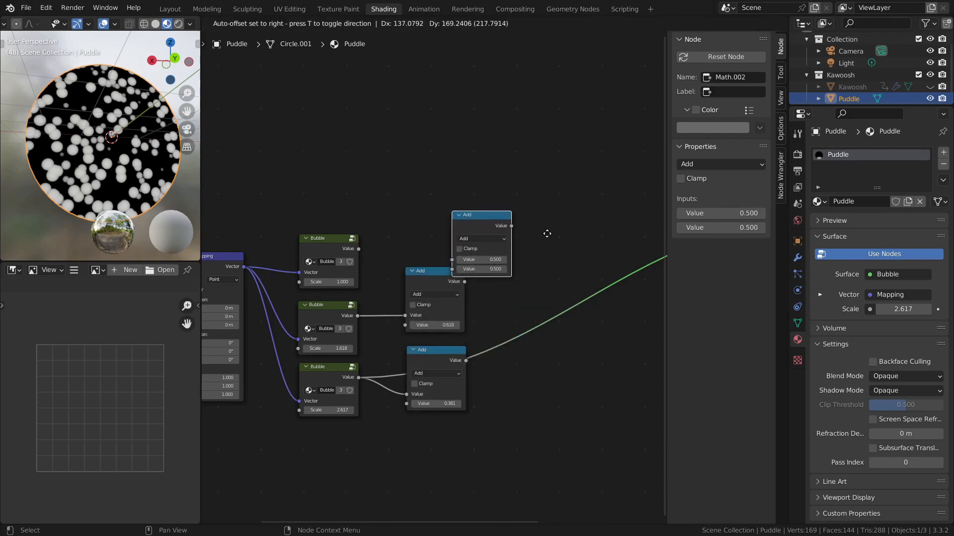
{"action": "left_click", "coordinate": [583, 234]}
Step: Switch both existing Add nodes fed by the lower Bubble nodes to Multiply and preview each one's output
{"action": "left_click", "coordinate": [428, 274]}
{"action": "left_click", "coordinate": [421, 293]}
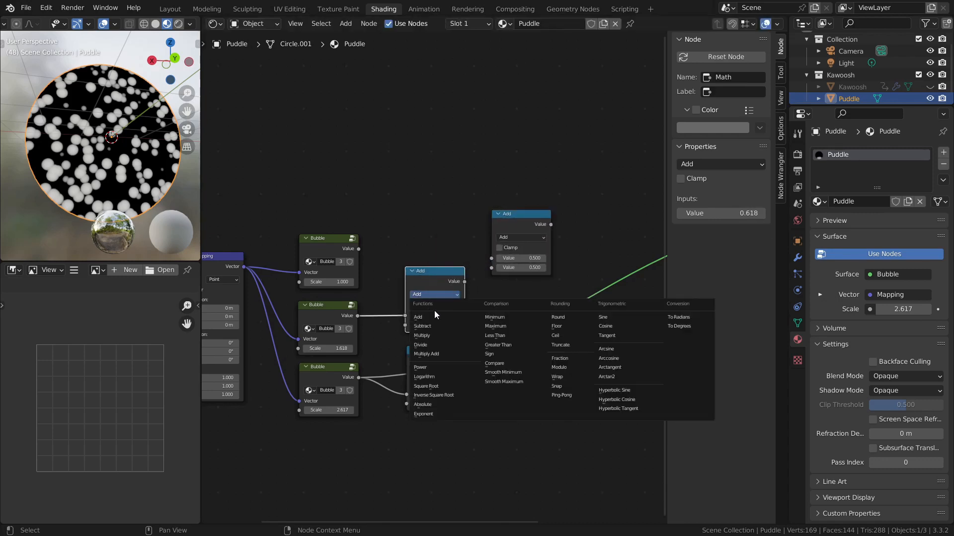
{"action": "left_click", "coordinate": [431, 333]}
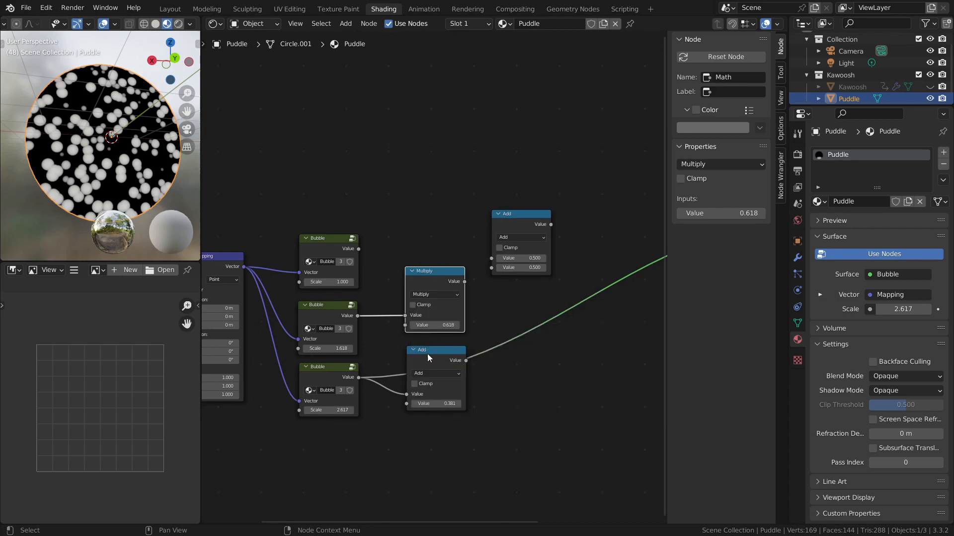
{"action": "left_click", "coordinate": [427, 353]}
{"action": "left_click", "coordinate": [422, 374]}
{"action": "left_click", "coordinate": [429, 407]}
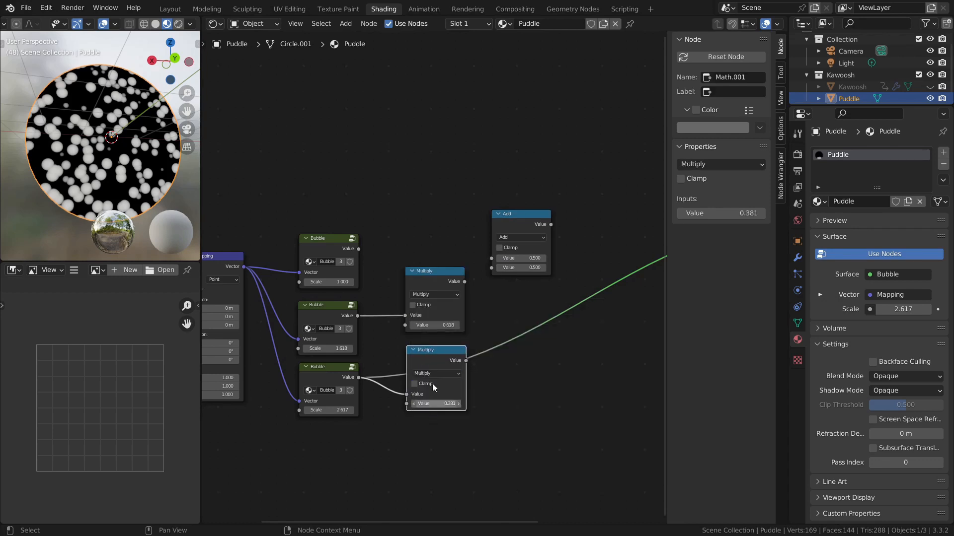
{"action": "left_click", "coordinate": [433, 273], "text": "ctrl+shift"}
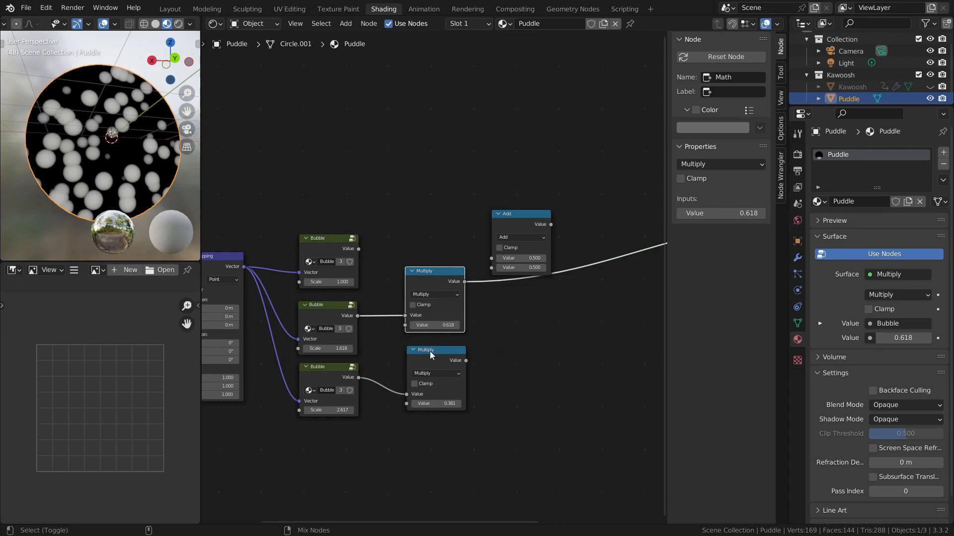
{"action": "left_click", "coordinate": [430, 351], "text": "ctrl+shift"}
{"action": "left_click", "coordinate": [437, 276], "text": "ctrl+shift"}
Step: Set the new Math node to Maximum, feed it the first Bubble and the upper Multiply, preview it, and reposition it beside them
{"action": "left_click_drag", "start_coordinate": [520, 215], "coordinate": [526, 185]}
{"action": "left_click", "coordinate": [524, 211]}
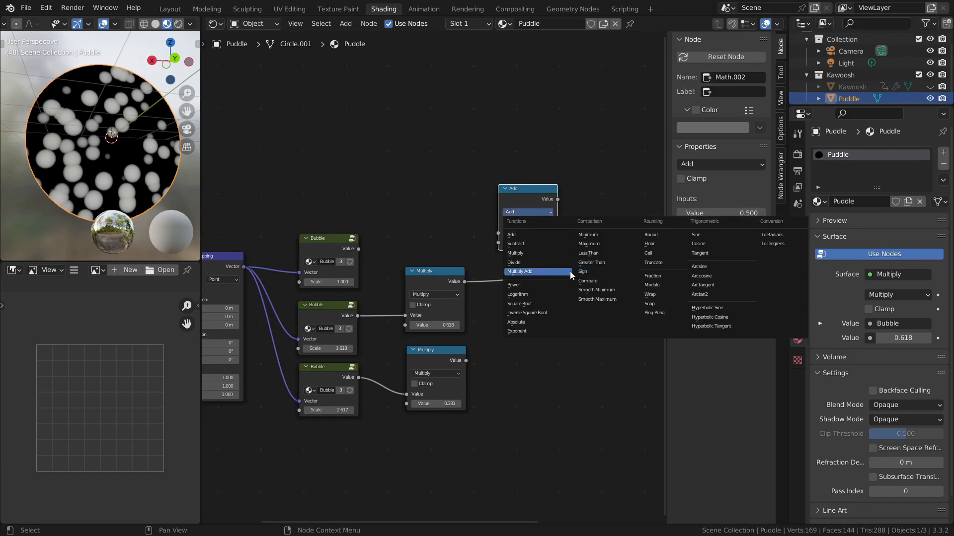
{"action": "left_click", "coordinate": [610, 244]}
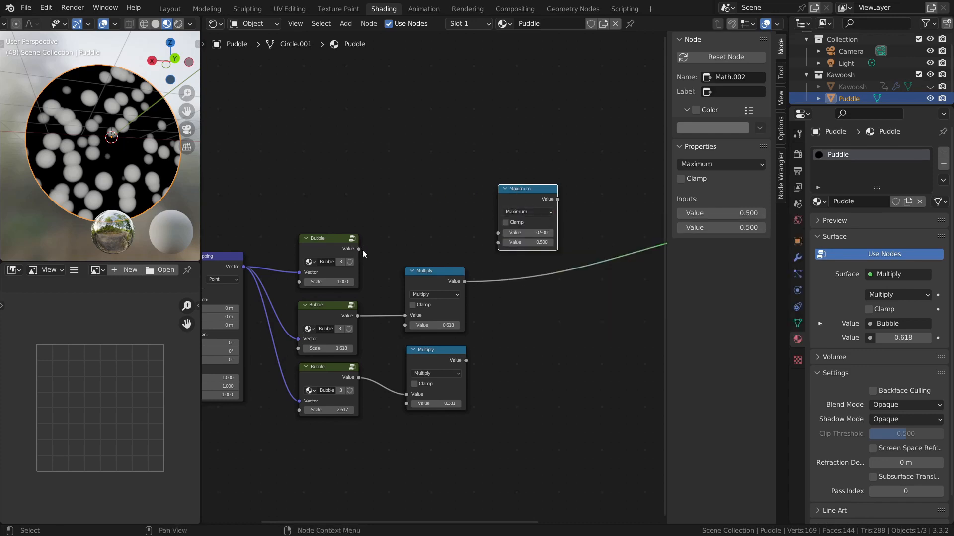
{"action": "left_click_drag", "start_coordinate": [358, 249], "coordinate": [491, 235]}
{"action": "left_click_drag", "start_coordinate": [464, 281], "coordinate": [499, 243]}
{"action": "left_click", "coordinate": [532, 187], "text": "ctrl+shift"}
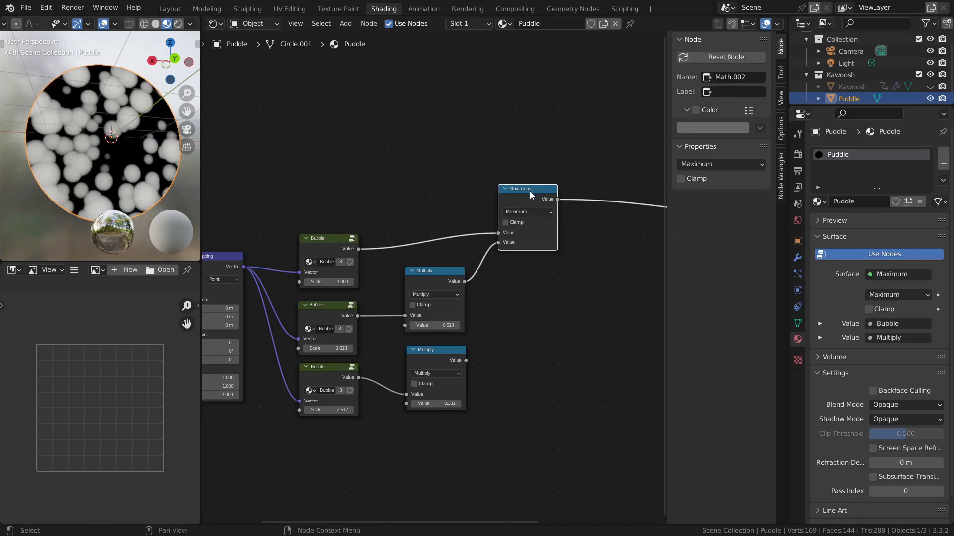
{"action": "left_click_drag", "start_coordinate": [530, 191], "coordinate": [530, 204]}
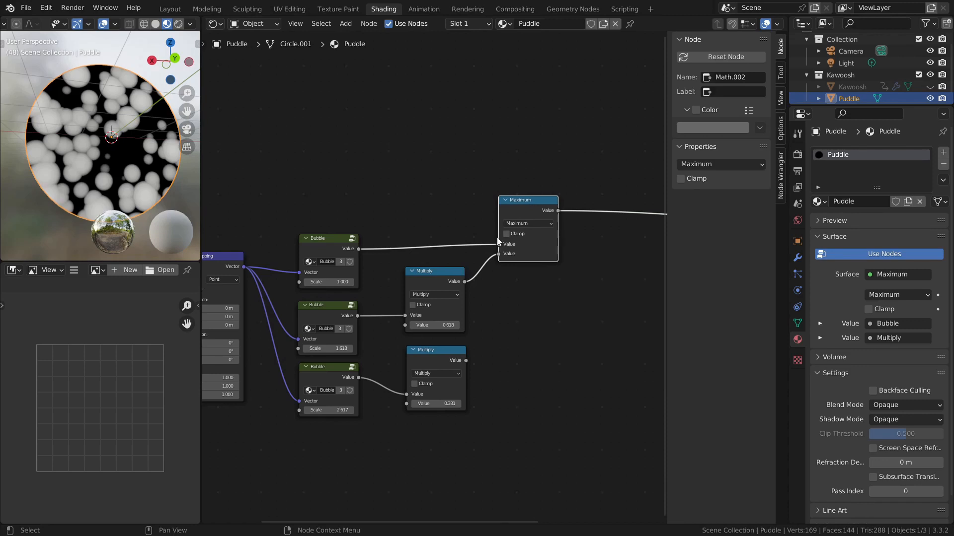
{"action": "left_click_drag", "start_coordinate": [514, 201], "coordinate": [522, 200]}
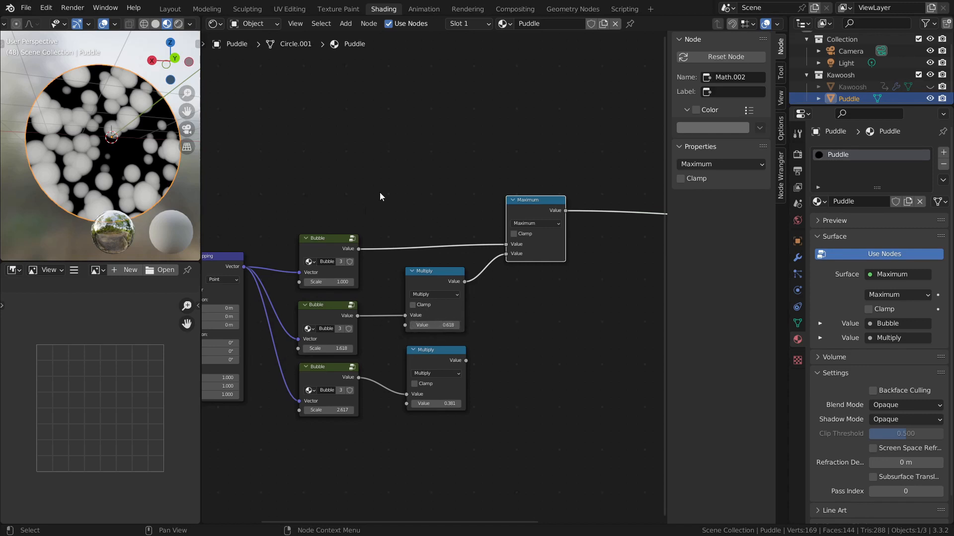
Step: Try the Add and Multiply operations on the Maximum node, compare the bubble patterns, and restore Maximum
{"action": "left_click", "coordinate": [523, 222]}
{"action": "left_click", "coordinate": [527, 243]}
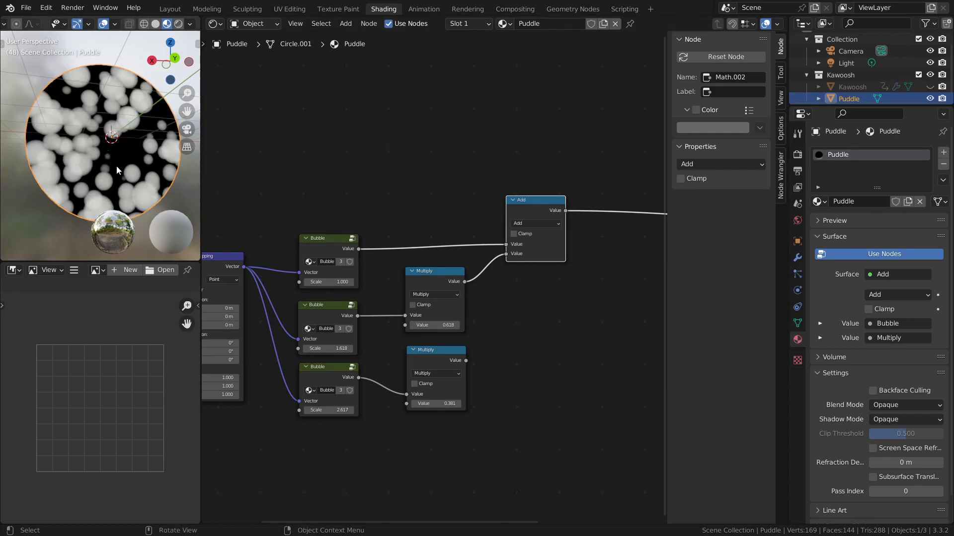
{"action": "scroll", "coordinate": [116, 165], "scroll_direction": "up", "scroll_amount": 3}
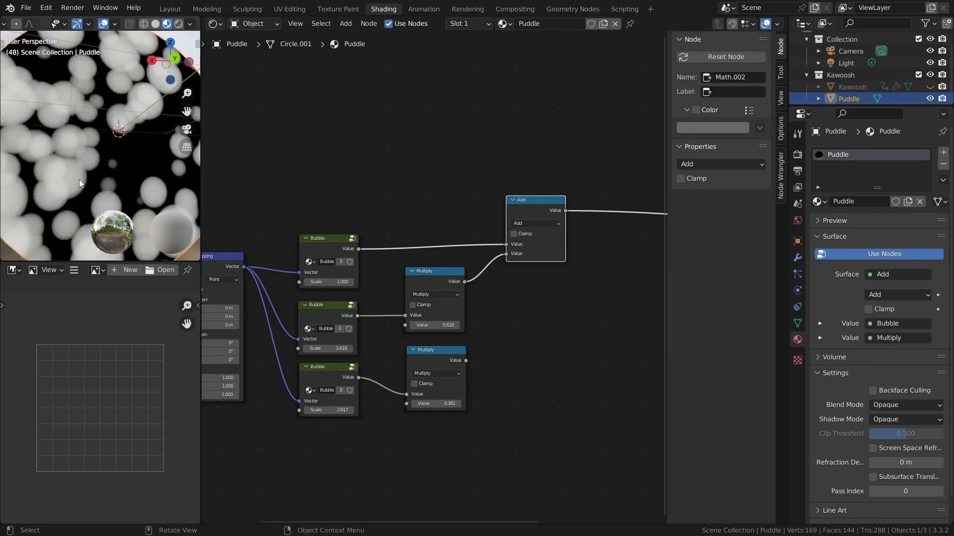
{"action": "left_click", "coordinate": [535, 223]}
{"action": "left_click", "coordinate": [535, 264]}
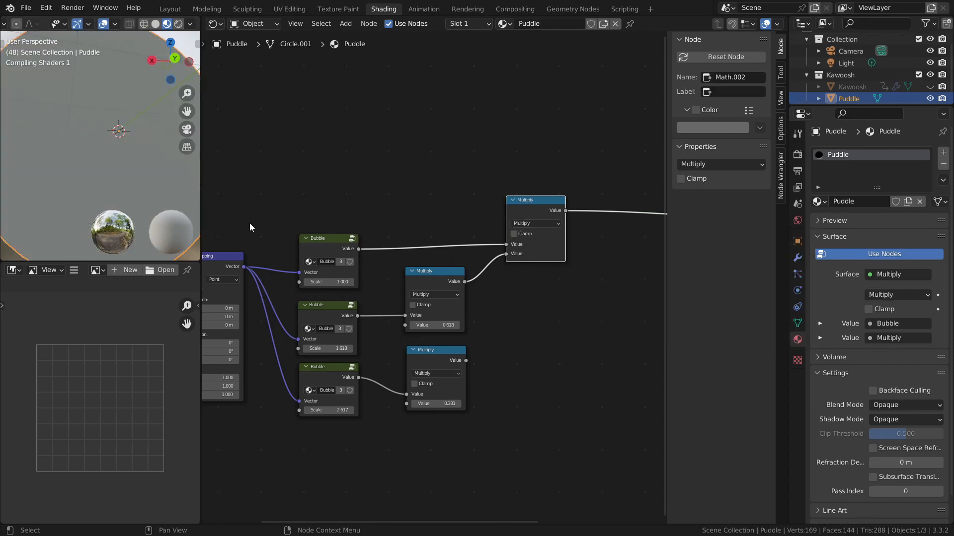
{"action": "left_click", "coordinate": [535, 222]}
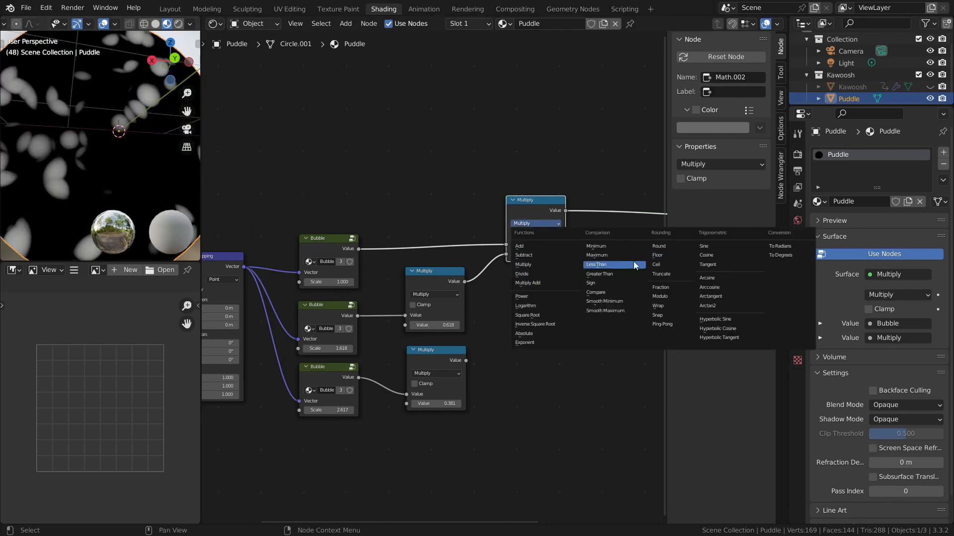
{"action": "left_click", "coordinate": [619, 255]}
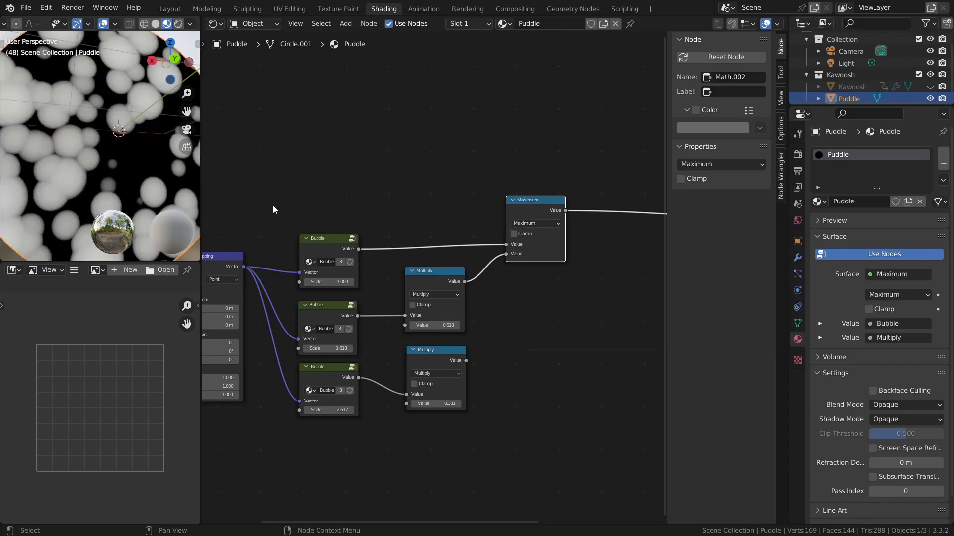
{"action": "scroll", "coordinate": [116, 159], "scroll_direction": "down", "scroll_amount": 4}
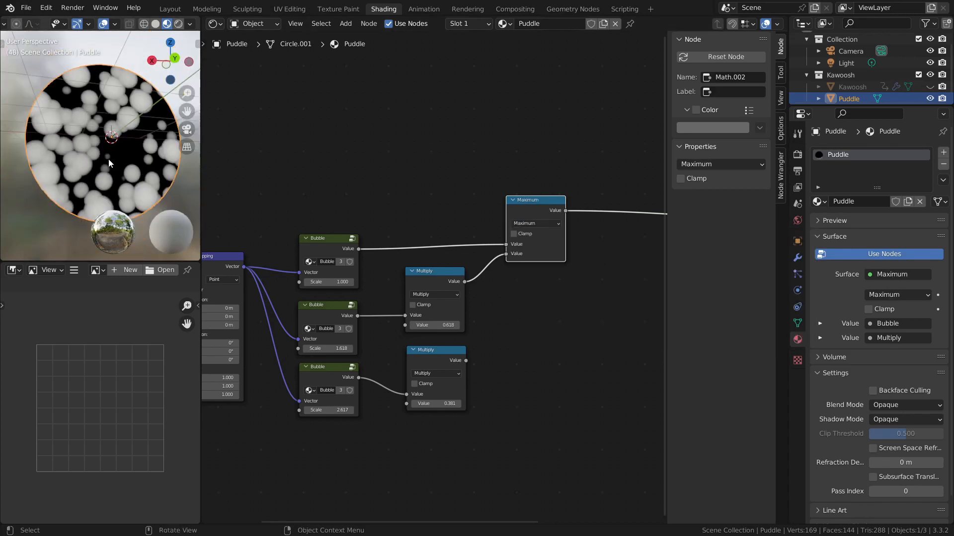
{"action": "scroll", "coordinate": [109, 163], "scroll_direction": "up", "scroll_amount": 2}
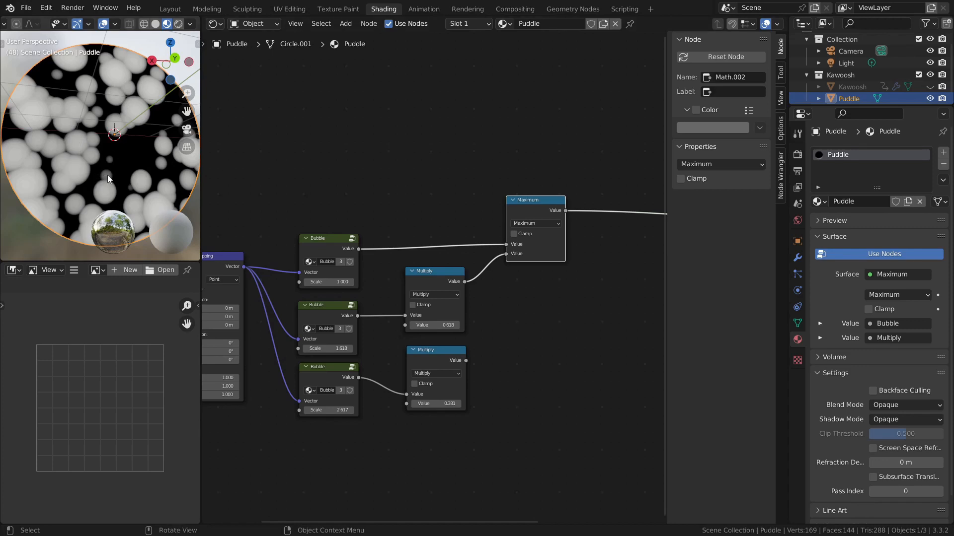
Step: Duplicate the Maximum node, feed the copy with the first Maximum and the lower Multiply, and preview the copy's output
{"action": "left_click_drag", "start_coordinate": [521, 202], "coordinate": [520, 219]}
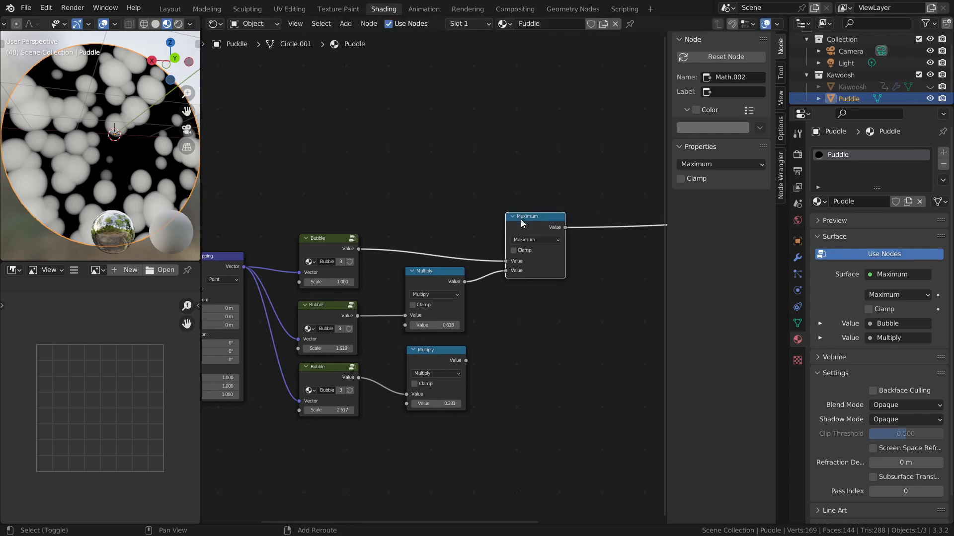
{"action": "key", "text": "shift+d"}
{"action": "left_click", "coordinate": [596, 310]}
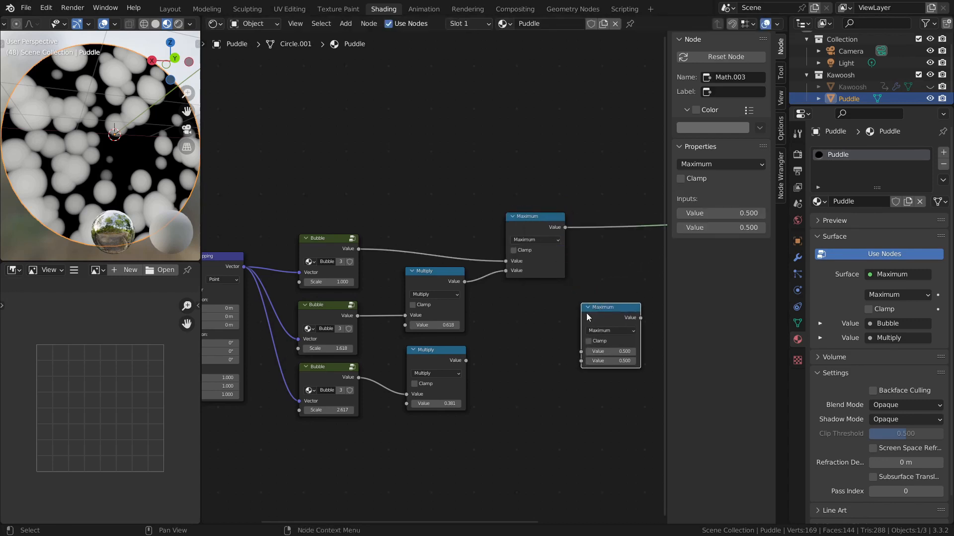
{"action": "left_click_drag", "start_coordinate": [565, 227], "coordinate": [581, 351]}
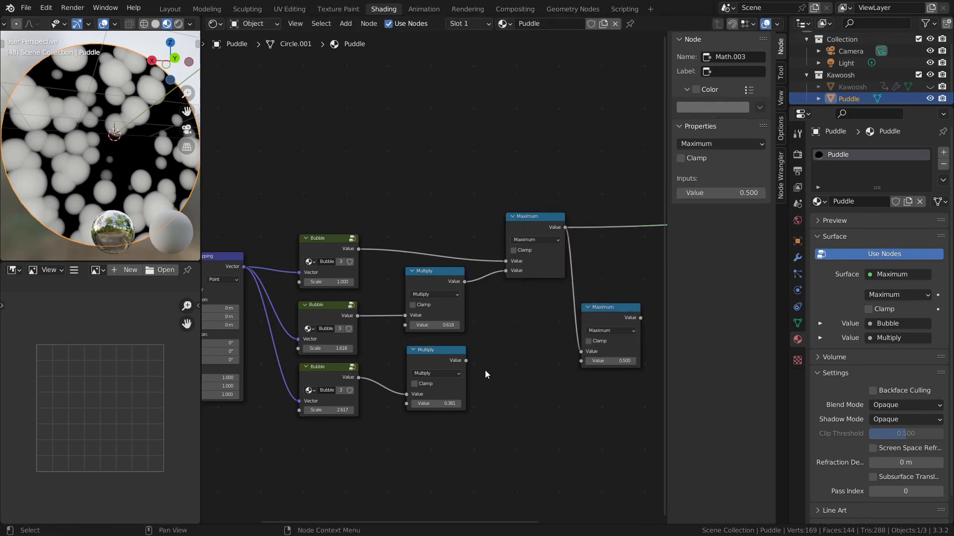
{"action": "left_click_drag", "start_coordinate": [466, 361], "coordinate": [580, 361]}
{"action": "middle_click_drag", "start_coordinate": [580, 361], "coordinate": [428, 388]}
{"action": "left_click", "coordinate": [475, 318], "text": "ctrl+shift"}
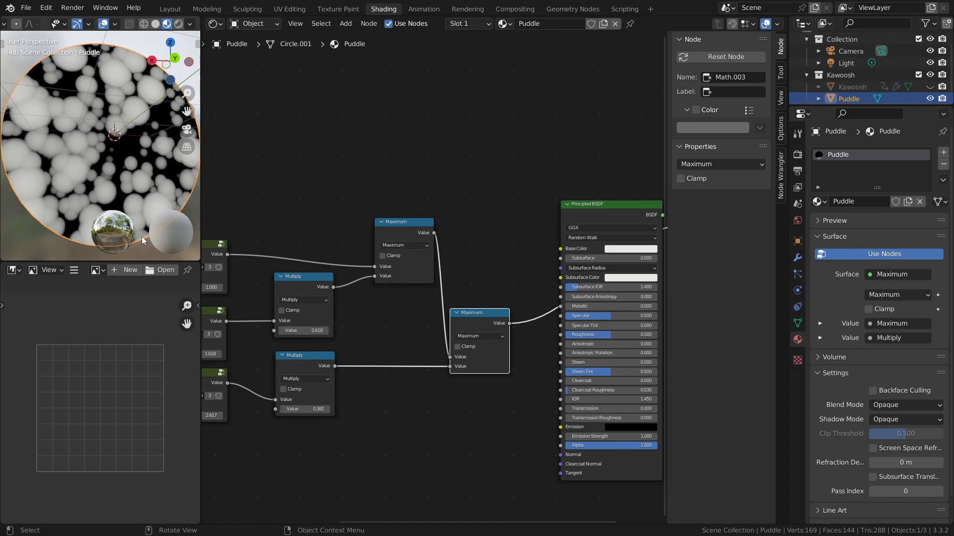
Step: Tidy the layout by moving the two Multiply nodes and both Maximum nodes closer to the Bubble column
{"action": "left_click_drag", "start_coordinate": [402, 225], "coordinate": [386, 229]}
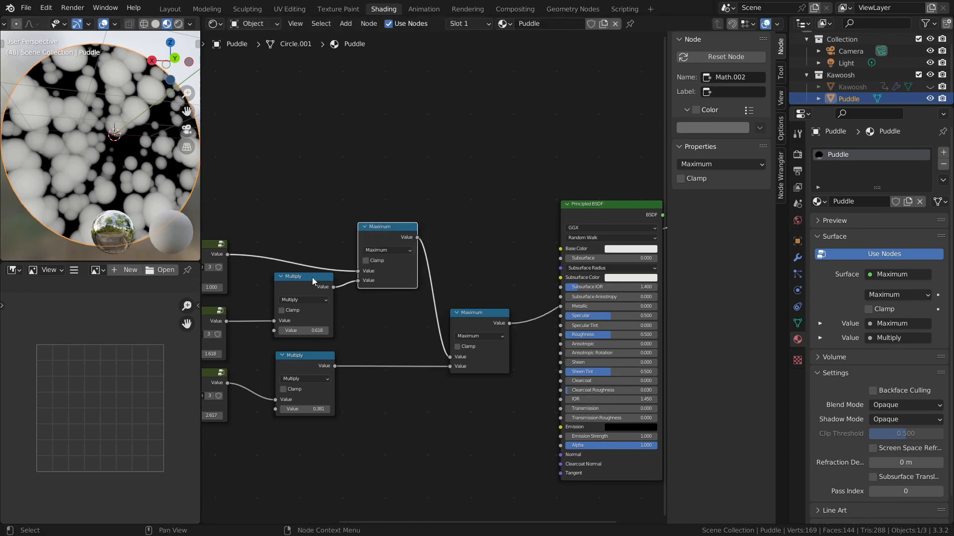
{"action": "left_click_drag", "start_coordinate": [279, 288], "coordinate": [271, 294]}
{"action": "left_click_drag", "start_coordinate": [299, 357], "coordinate": [289, 357]}
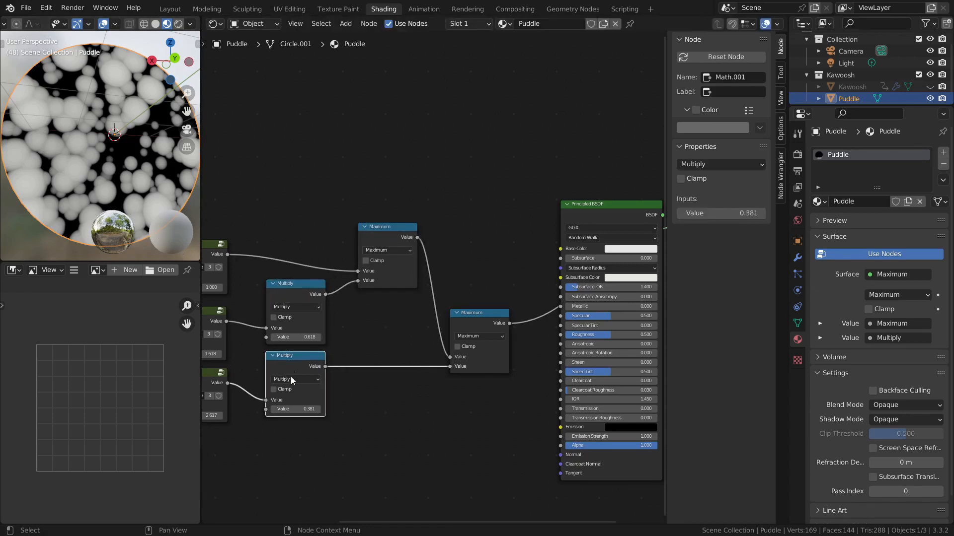
{"action": "middle_click_drag", "start_coordinate": [370, 432], "coordinate": [520, 397]}
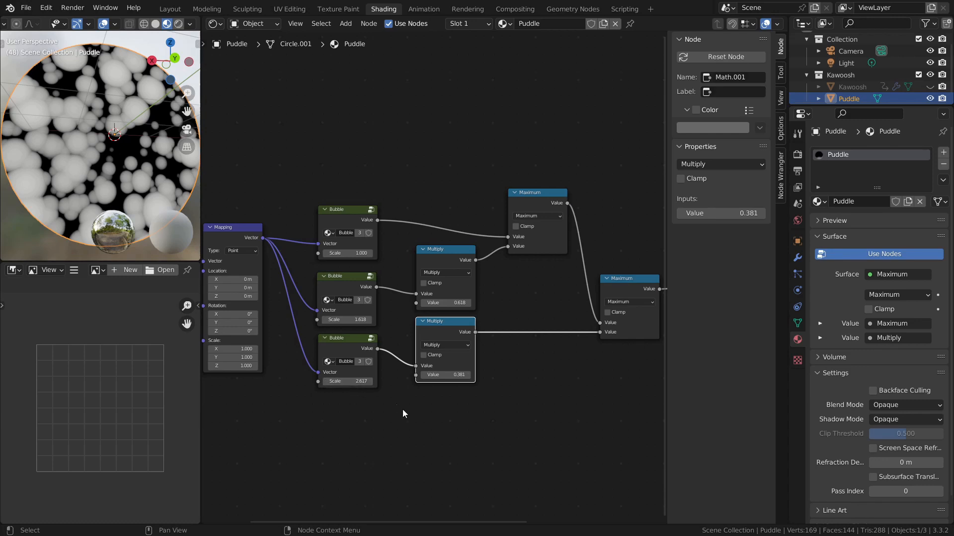
{"action": "middle_click_drag", "start_coordinate": [505, 437], "coordinate": [435, 405]}
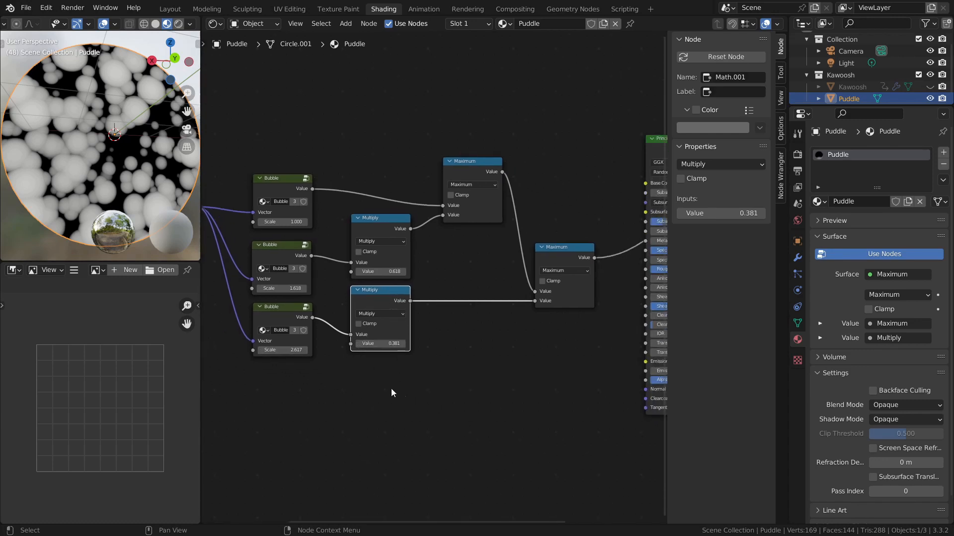
{"action": "middle_click_drag", "start_coordinate": [498, 407], "coordinate": [445, 383]}
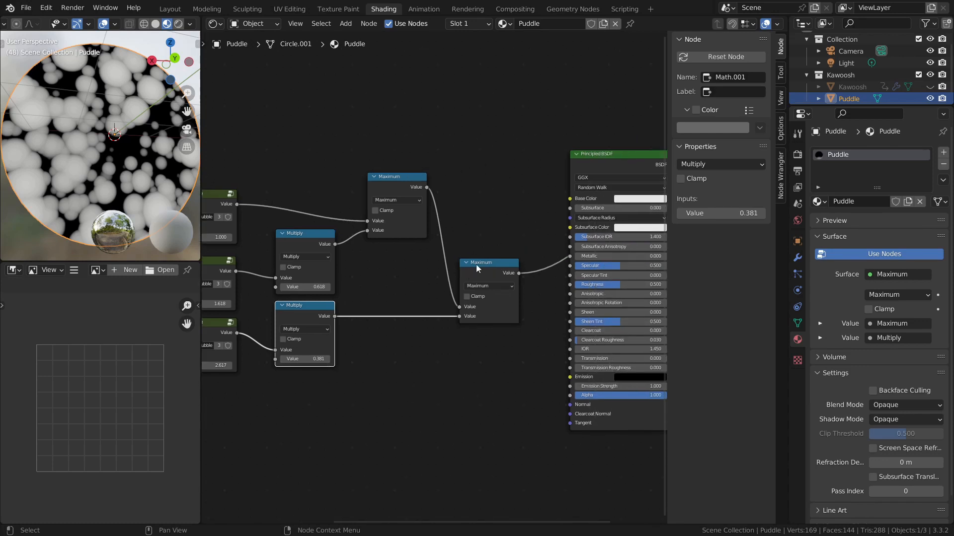
{"action": "left_click_drag", "start_coordinate": [476, 265], "coordinate": [457, 267]}
{"action": "left_click_drag", "start_coordinate": [404, 184], "coordinate": [399, 191]}
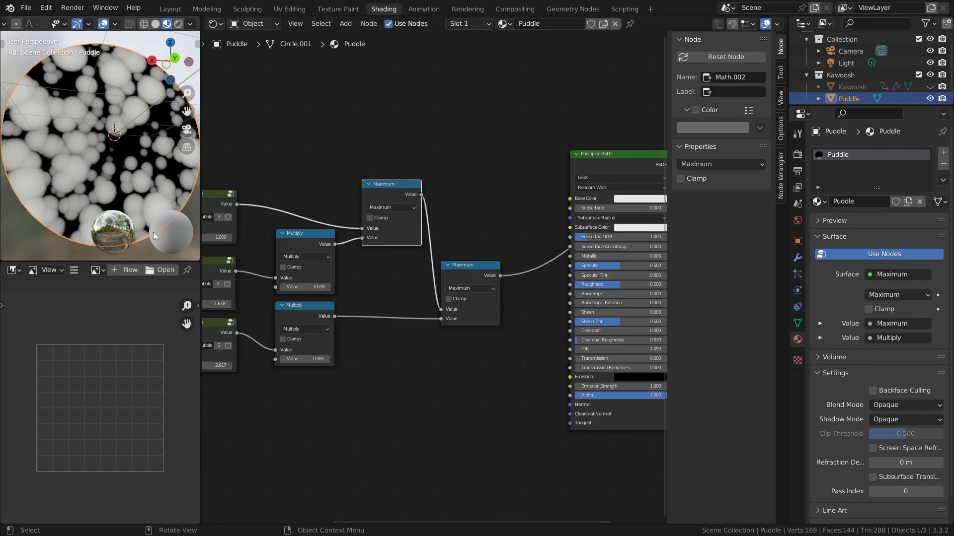
Step: Try a Scale of -2.73 on all three axes of the Mapping node, and restore the Scale to 1
{"action": "middle_click_drag", "start_coordinate": [282, 411], "coordinate": [490, 422]}
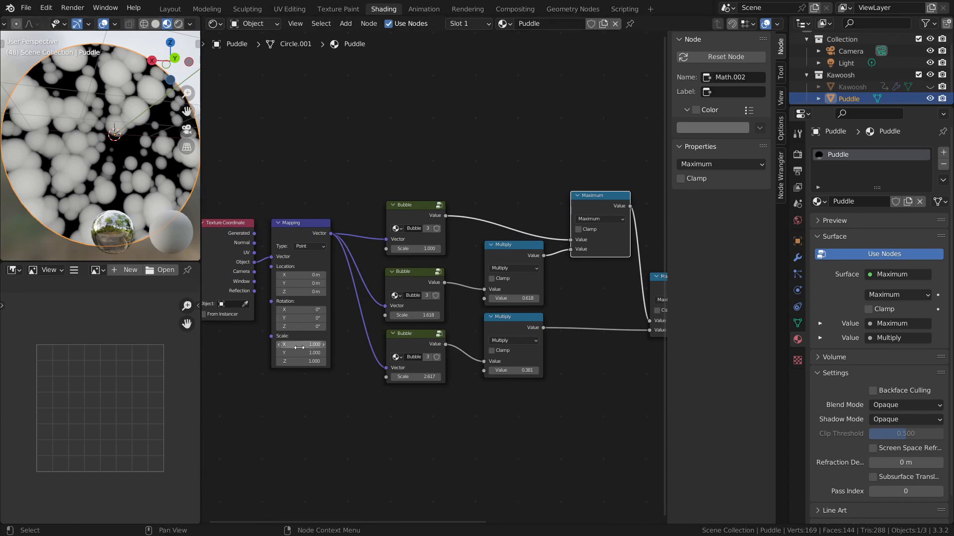
{"action": "mouse_move", "coordinate": [299, 347]}
{"action": "left_mouse_down"}
{"action": "mouse_move", "coordinate": [310, 346]}
{"action": "mouse_move", "coordinate": [309, 362]}
{"action": "left_mouse_up"}
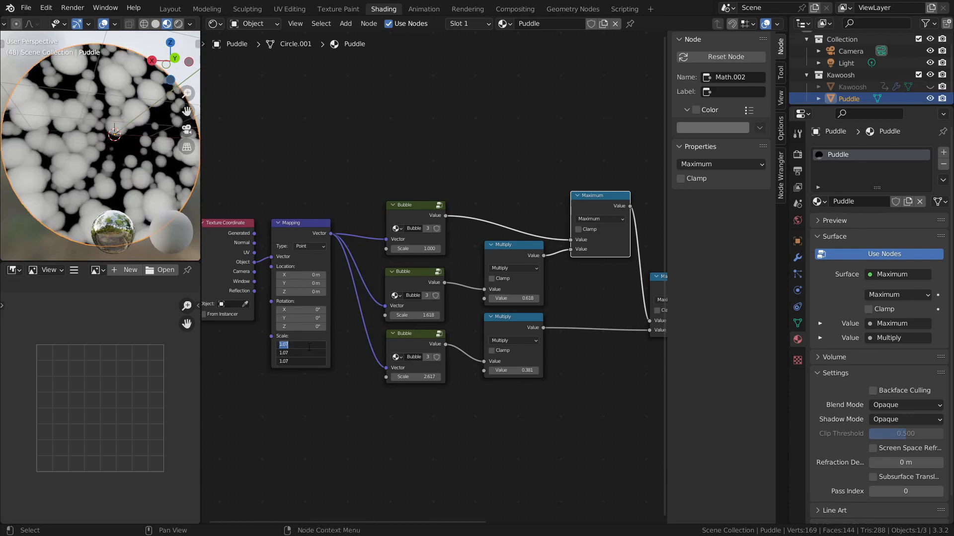
{"action": "type", "text": "-1.73"}
{"action": "key", "text": "Return"}
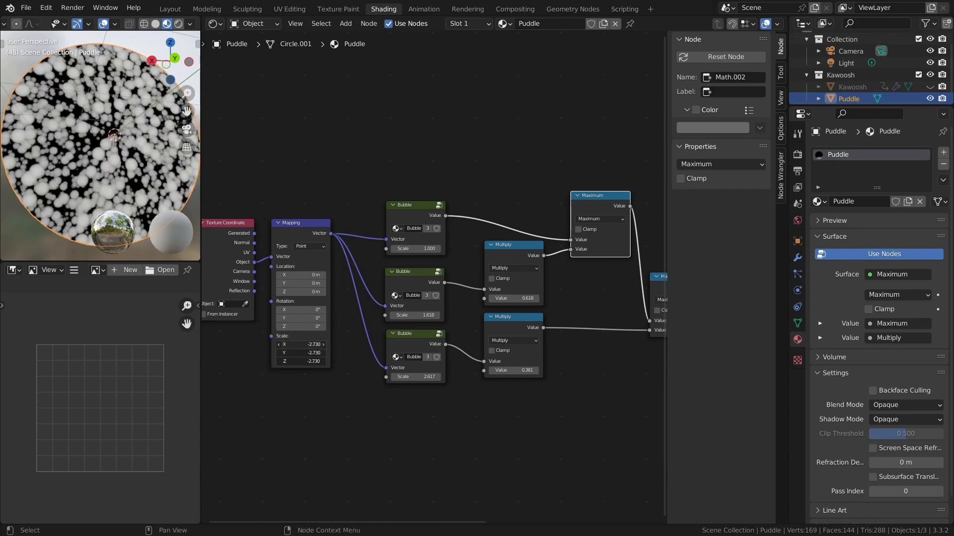
{"action": "mouse_move", "coordinate": [309, 362]}
{"action": "left_mouse_down"}
{"action": "mouse_move", "coordinate": [269, 362]}
{"action": "mouse_move", "coordinate": [309, 347]}
{"action": "mouse_move", "coordinate": [308, 366]}
{"action": "left_mouse_up"}
{"action": "type", "text": "1"}
{"action": "key", "text": "Return"}
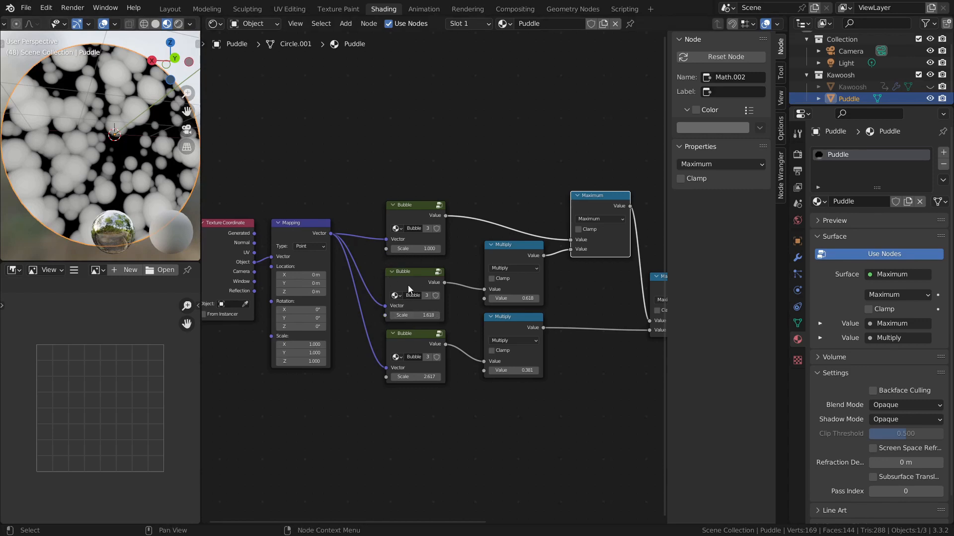
{"action": "middle_click_drag", "start_coordinate": [507, 170], "coordinate": [435, 154]}
{"action": "scroll", "coordinate": [461, 161], "scroll_direction": "down", "scroll_amount": 2}
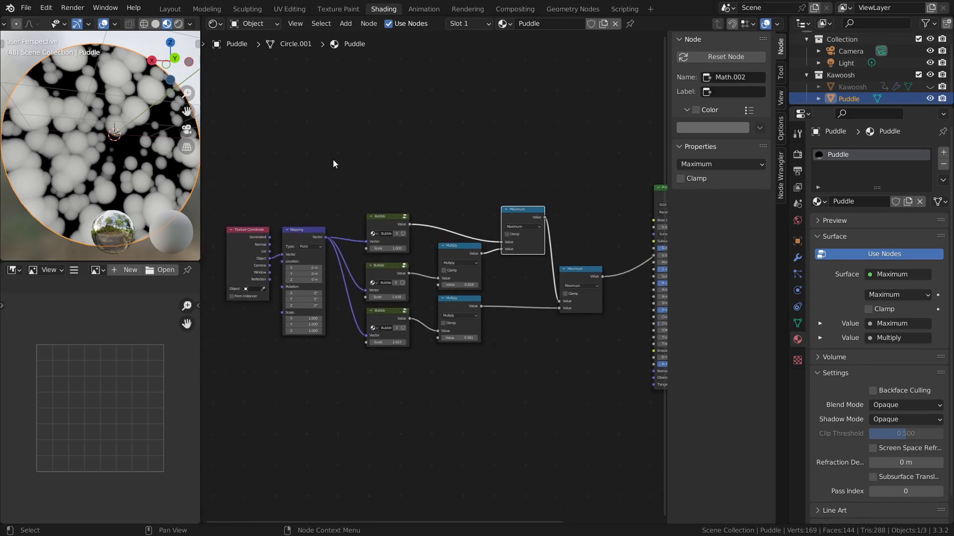
Step: Group the Mapping node, the three Bubble nodes, both Multiply nodes and both Maximum nodes into one node group
{"action": "left_click_drag", "start_coordinate": [525, 214], "coordinate": [528, 217]}
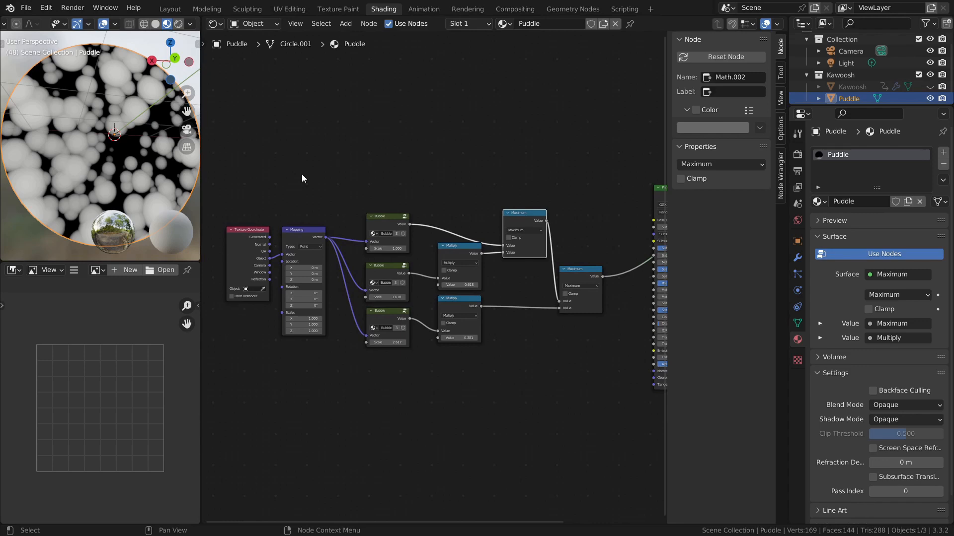
{"action": "left_click_drag", "start_coordinate": [277, 161], "coordinate": [619, 407]}
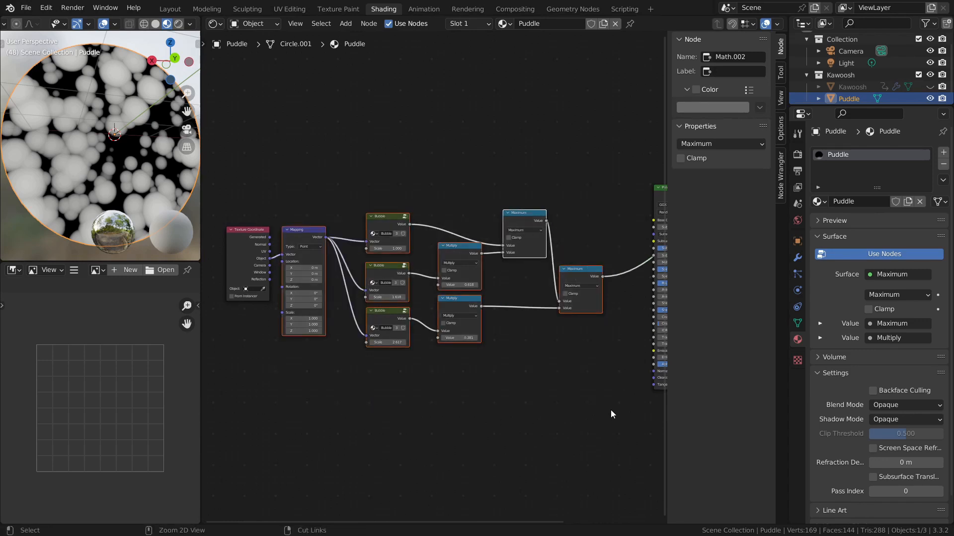
{"action": "key", "text": "ctrl+g"}
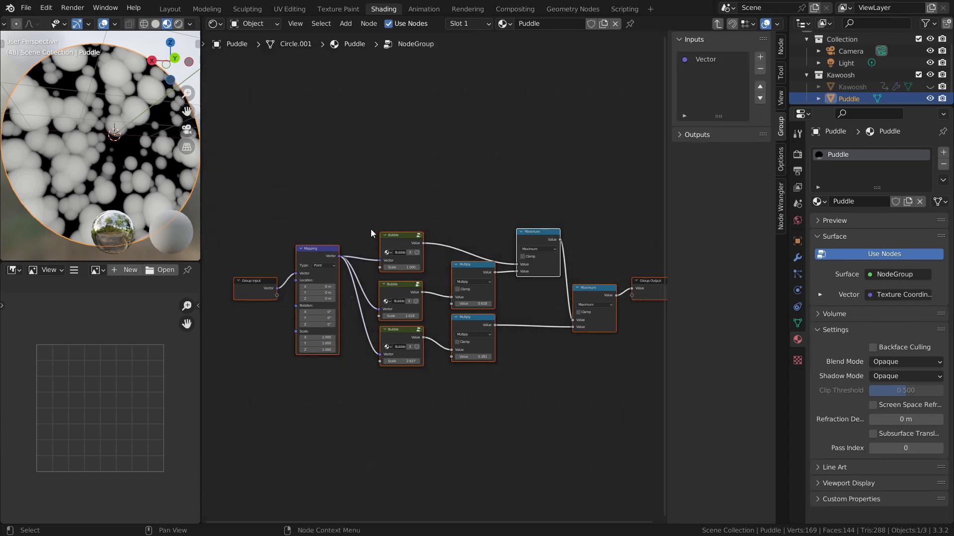
Step: Expose the Mapping node's Scale as an input of the new node group
{"action": "scroll", "coordinate": [424, 302], "scroll_direction": "up", "scroll_amount": 2}
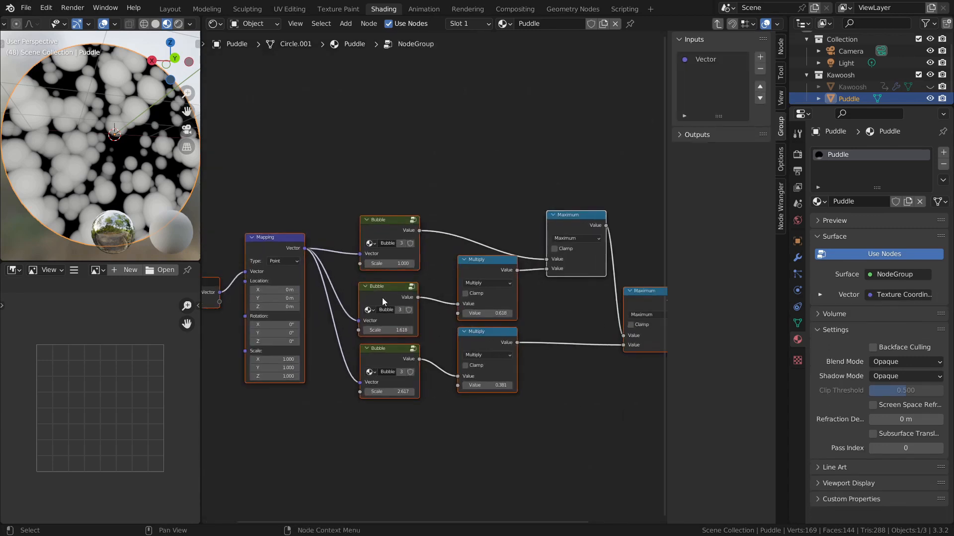
{"action": "middle_click_drag", "start_coordinate": [251, 321], "coordinate": [380, 323]}
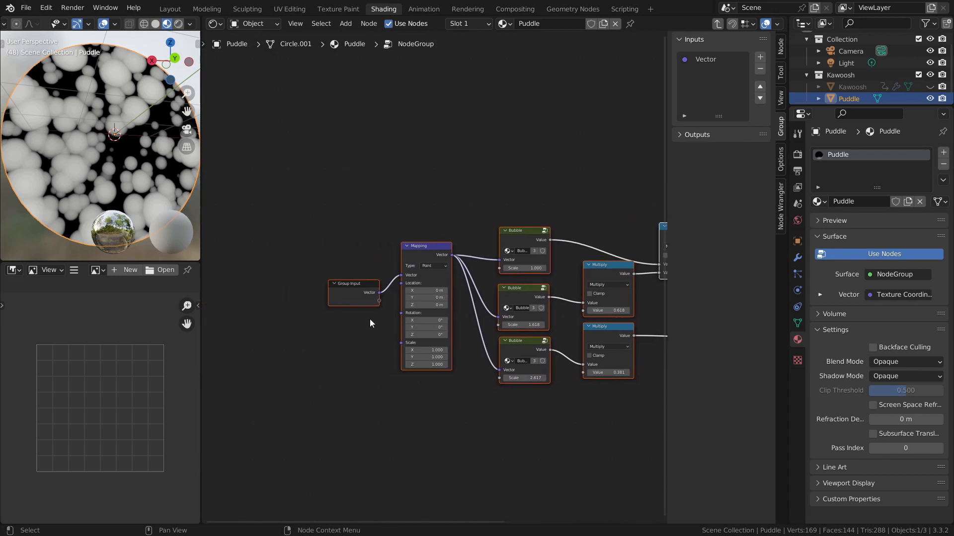
{"action": "left_click_drag", "start_coordinate": [347, 280], "coordinate": [341, 276]}
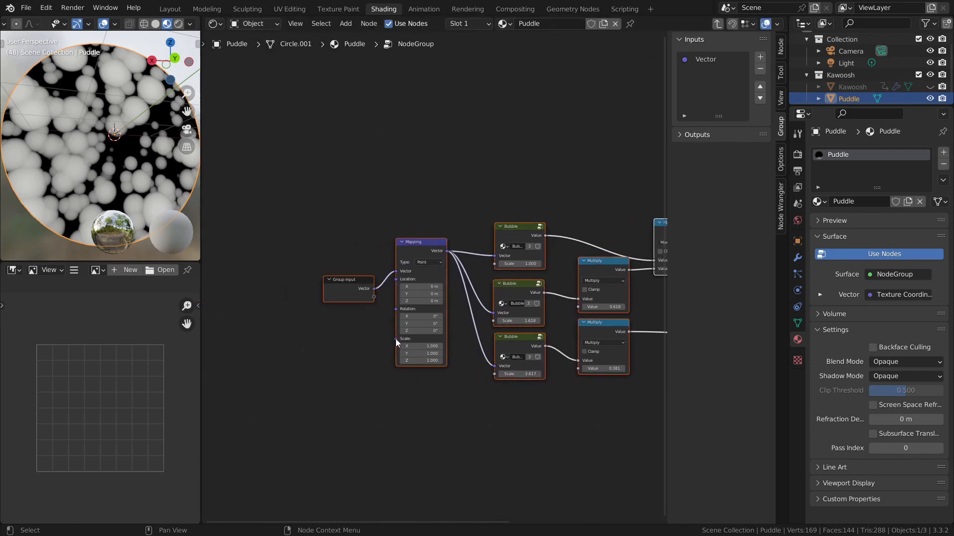
{"action": "left_click_drag", "start_coordinate": [395, 339], "coordinate": [374, 305]}
{"action": "left_click", "coordinate": [388, 320]}
Step: Remove the extra Scale input from the group and expose the Mapping node's Location as an input between Vector and Scale
{"action": "double_click", "coordinate": [703, 71]}
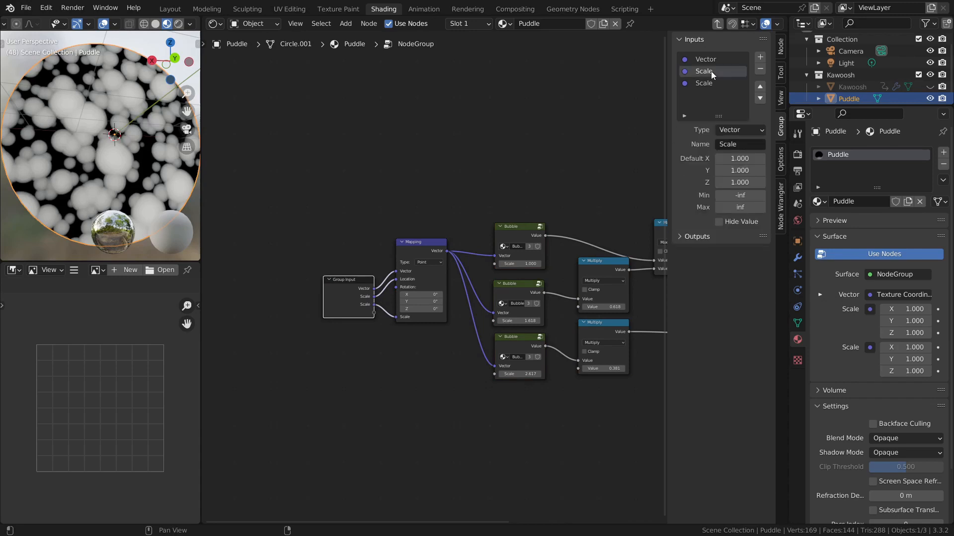
{"action": "left_click", "coordinate": [761, 70]}
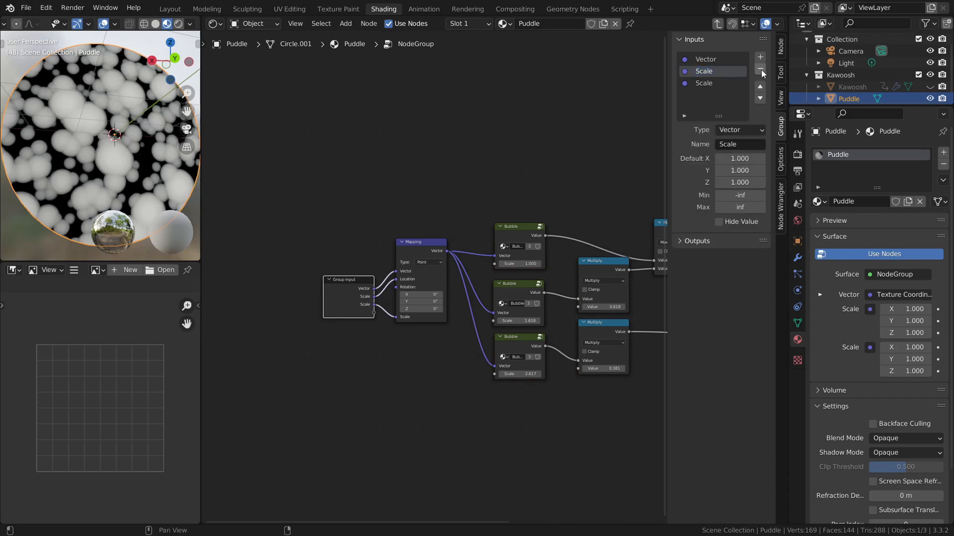
{"action": "left_click", "coordinate": [761, 70]}
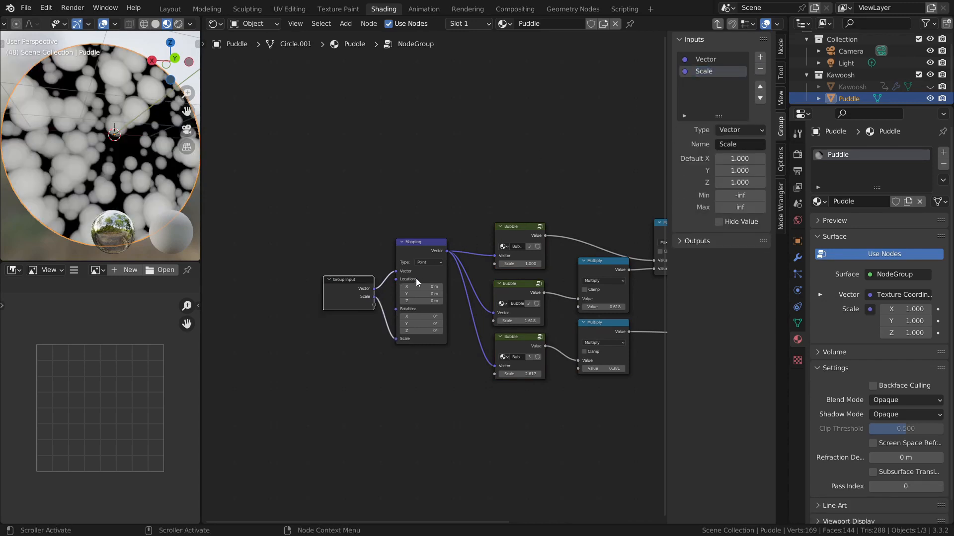
{"action": "left_click", "coordinate": [760, 69]}
{"action": "left_click_drag", "start_coordinate": [395, 279], "coordinate": [374, 304]}
Step: Tidy the end of the group by repositioning the Group Output node and both Maximum nodes
{"action": "middle_click_drag", "start_coordinate": [450, 312], "coordinate": [286, 319]}
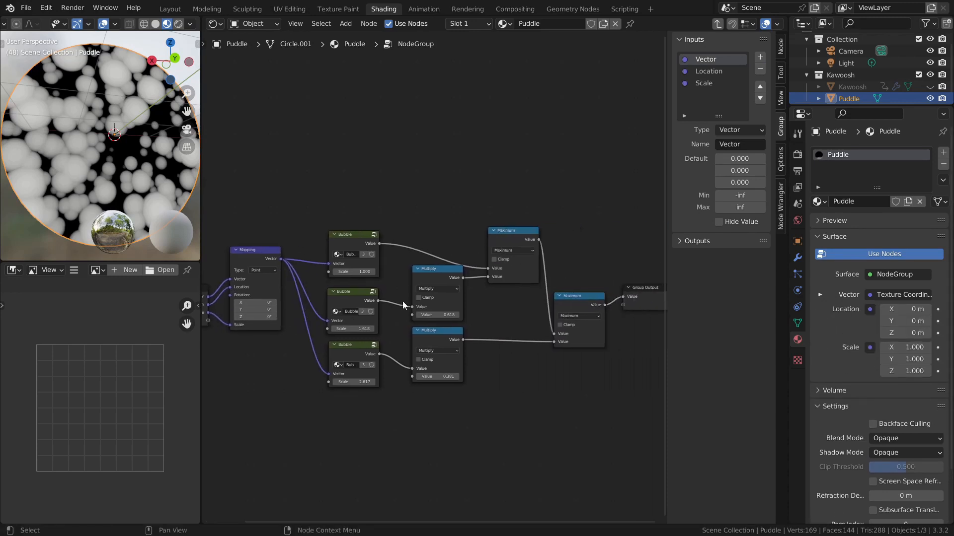
{"action": "middle_click_drag", "start_coordinate": [514, 291], "coordinate": [451, 291]}
{"action": "left_click_drag", "start_coordinate": [586, 295], "coordinate": [597, 295]}
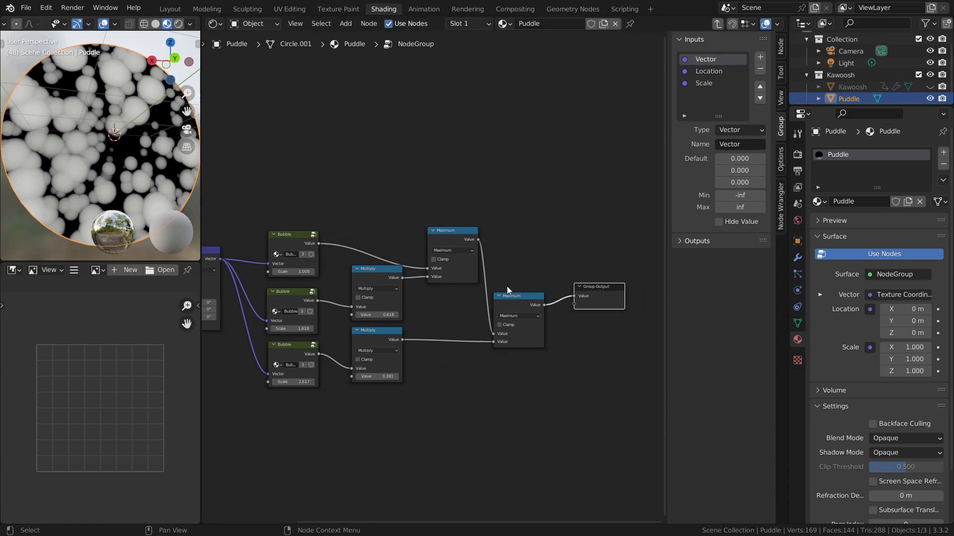
{"action": "left_click_drag", "start_coordinate": [458, 232], "coordinate": [460, 241]}
{"action": "left_click_drag", "start_coordinate": [528, 296], "coordinate": [533, 293]}
{"action": "middle_click_drag", "start_coordinate": [455, 342], "coordinate": [468, 342]}
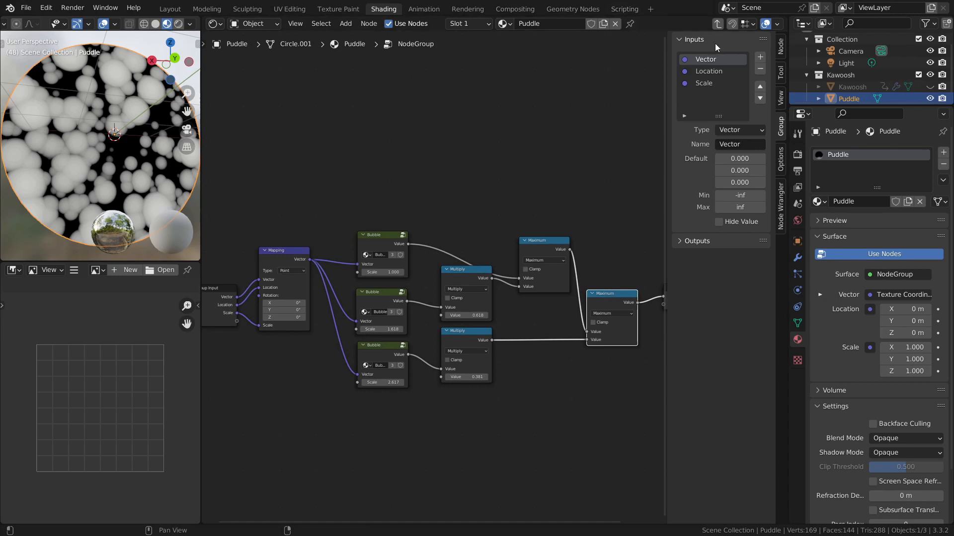
Step: Return to the main Puddle node tree and rename the new node group as Bubbels
{"action": "left_click", "coordinate": [717, 23]}
{"action": "scroll", "coordinate": [437, 281], "scroll_direction": "up", "scroll_amount": 3}
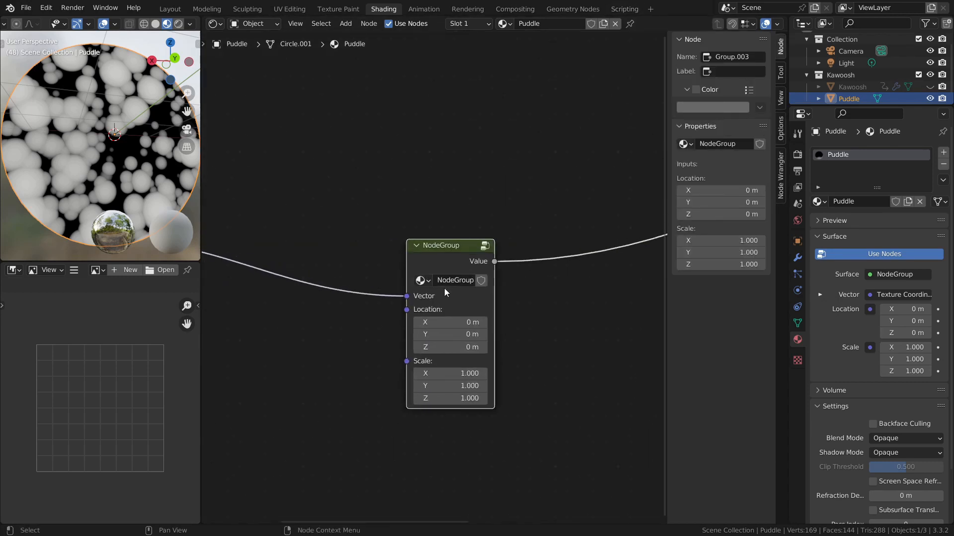
{"action": "double_click", "coordinate": [453, 281]}
{"action": "type", "text": "Bubbels"}
{"action": "key", "text": "Return"}
{"action": "left_click", "coordinate": [485, 245]}
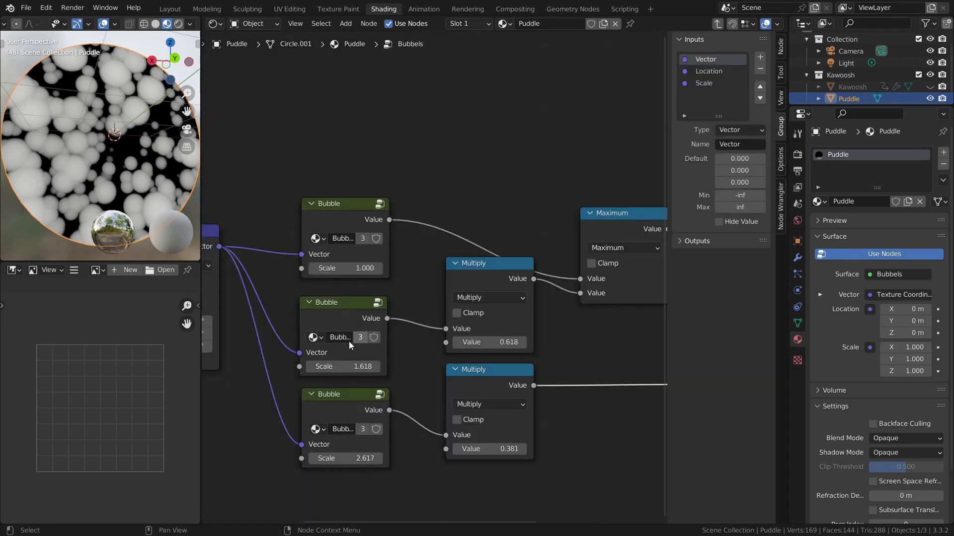
{"action": "middle_click_drag", "start_coordinate": [362, 337], "coordinate": [444, 333]}
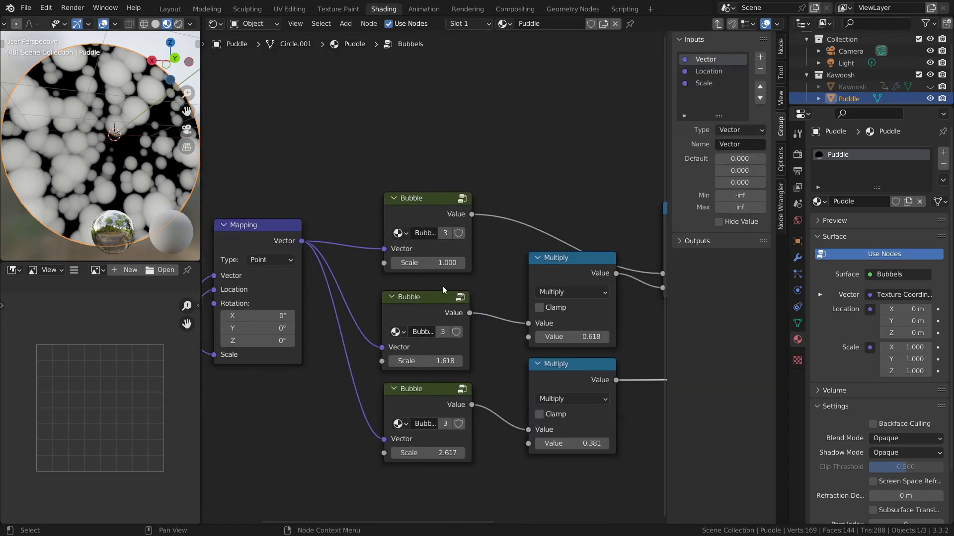
{"action": "left_click", "coordinate": [718, 24]}
Step: Move the Texture Coordinate and Bubbels nodes together closer to the Principled BSDF node
{"action": "middle_click_drag", "start_coordinate": [492, 309], "coordinate": [534, 304]}
{"action": "left_click_drag", "start_coordinate": [604, 260], "coordinate": [374, 194]}
{"action": "scroll", "coordinate": [470, 229], "scroll_direction": "down", "scroll_amount": 6}
{"action": "middle_click_drag", "start_coordinate": [586, 235], "coordinate": [423, 264]}
{"action": "scroll", "coordinate": [348, 293], "scroll_direction": "down", "scroll_amount": 5}
{"action": "left_click_drag", "start_coordinate": [279, 223], "coordinate": [377, 343]}
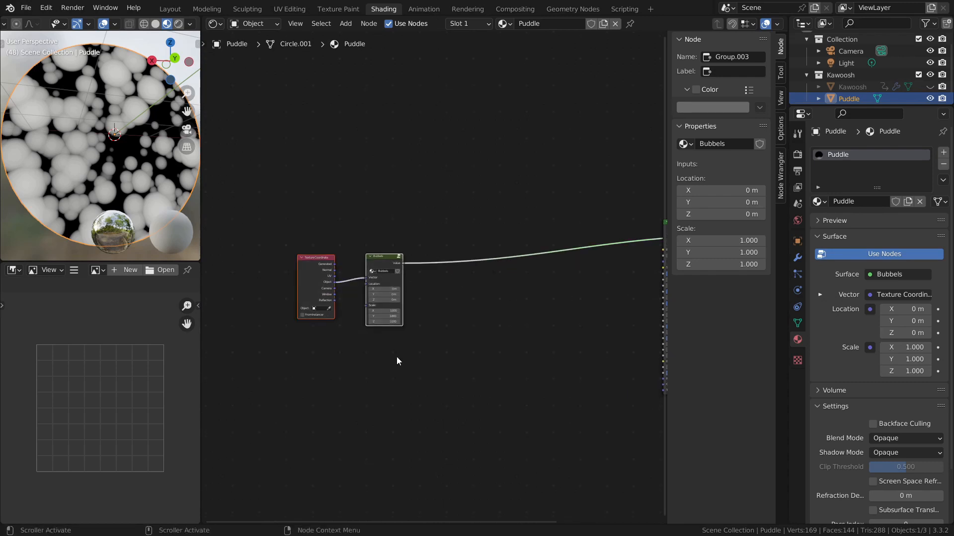
{"action": "key", "text": "g"}
{"action": "left_click", "coordinate": [598, 327]}
{"action": "middle_click_drag", "start_coordinate": [585, 322], "coordinate": [356, 369]}
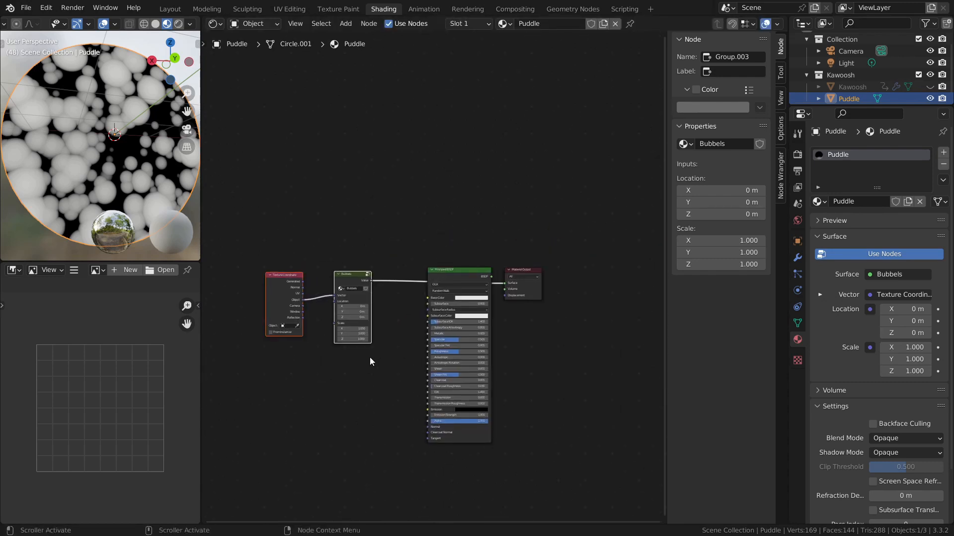
Step: Try shifting the Bubbels node's Z Location to 0.1 m and 1.1 m to animate the pattern, and restore it to 0 m
{"action": "scroll", "coordinate": [370, 362], "scroll_direction": "up", "scroll_amount": 5}
{"action": "middle_click_drag", "start_coordinate": [330, 416], "coordinate": [474, 357]}
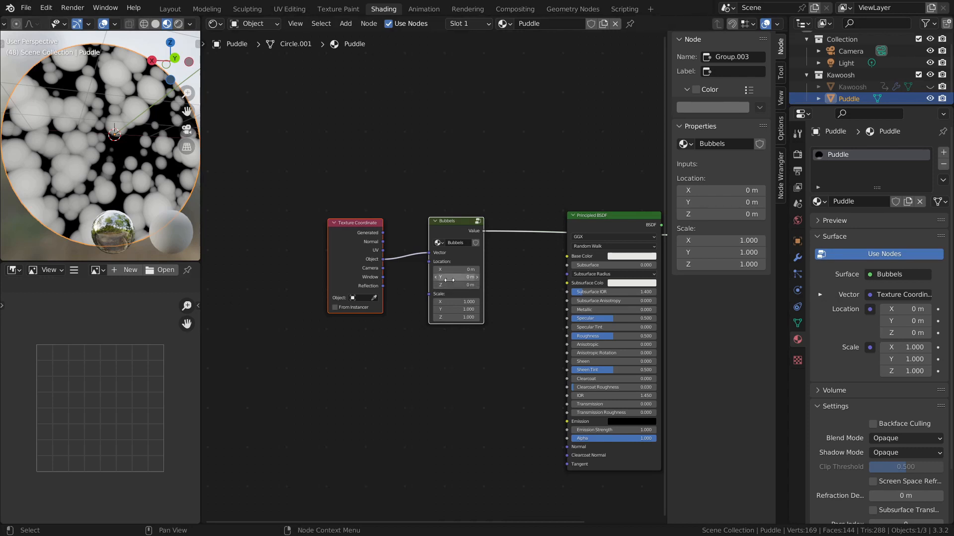
{"action": "mouse_move", "coordinate": [449, 280]}
{"action": "left_mouse_down"}
{"action": "mouse_move", "coordinate": [547, 287]}
{"action": "mouse_move", "coordinate": [453, 287]}
{"action": "left_mouse_up"}
{"action": "key", "text": "ctrl+z"}
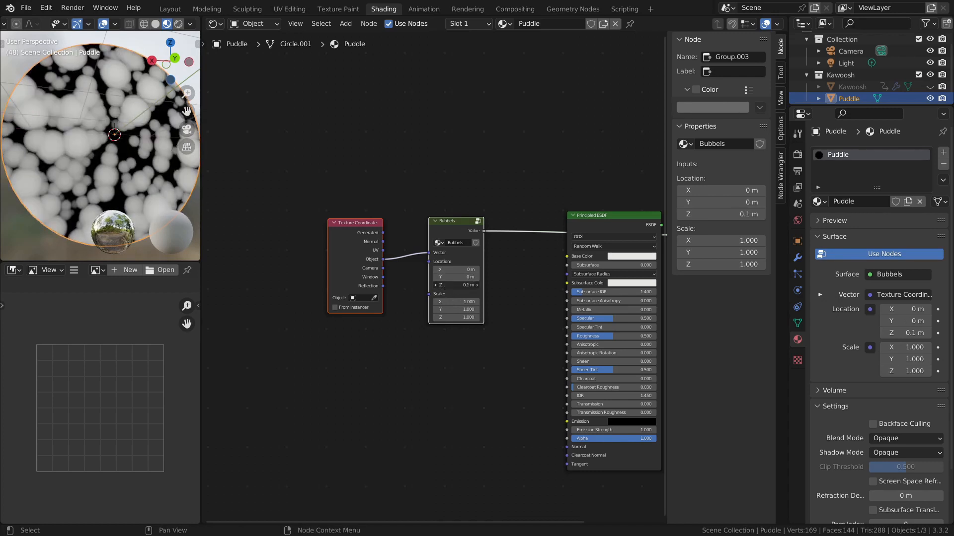
{"action": "left_click", "coordinate": [454, 286]}
{"action": "type", "text": "0"}
{"action": "key", "text": "Return"}
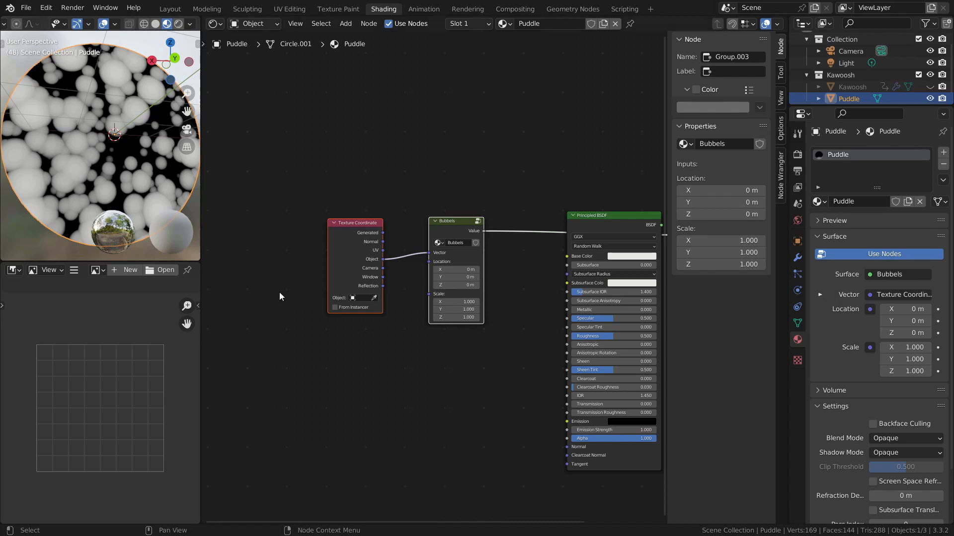
{"action": "left_click_drag", "start_coordinate": [446, 285], "coordinate": [446, 286]}
{"action": "left_click", "coordinate": [446, 285]}
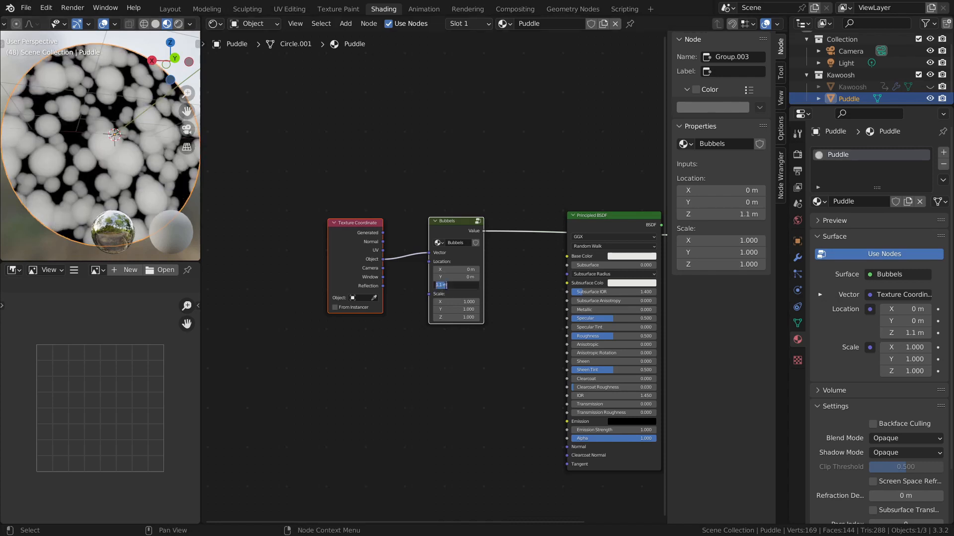
{"action": "key", "text": "BackSpace"}
{"action": "type", "text": "0"}
{"action": "key", "text": "Return"}
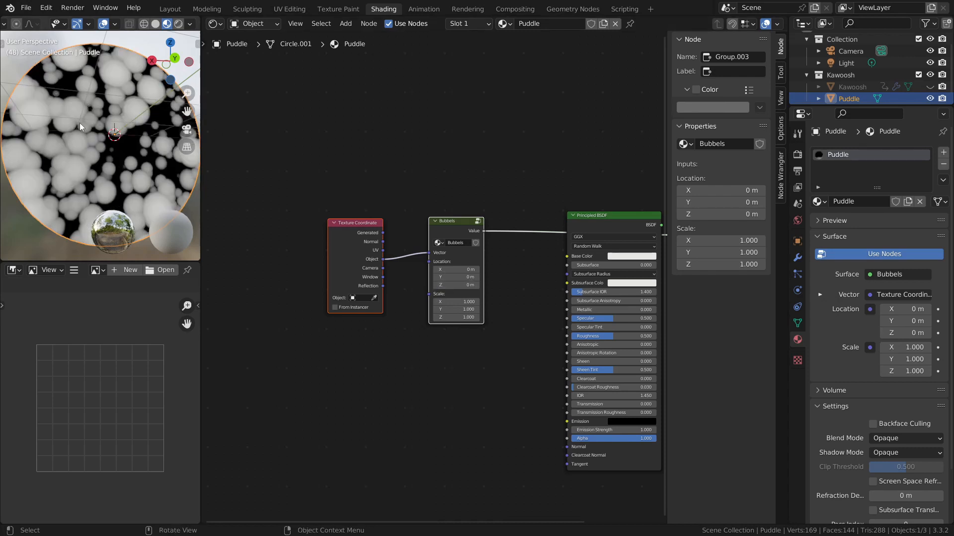
{"action": "middle_click_drag", "start_coordinate": [92, 150], "coordinate": [69, 109]}
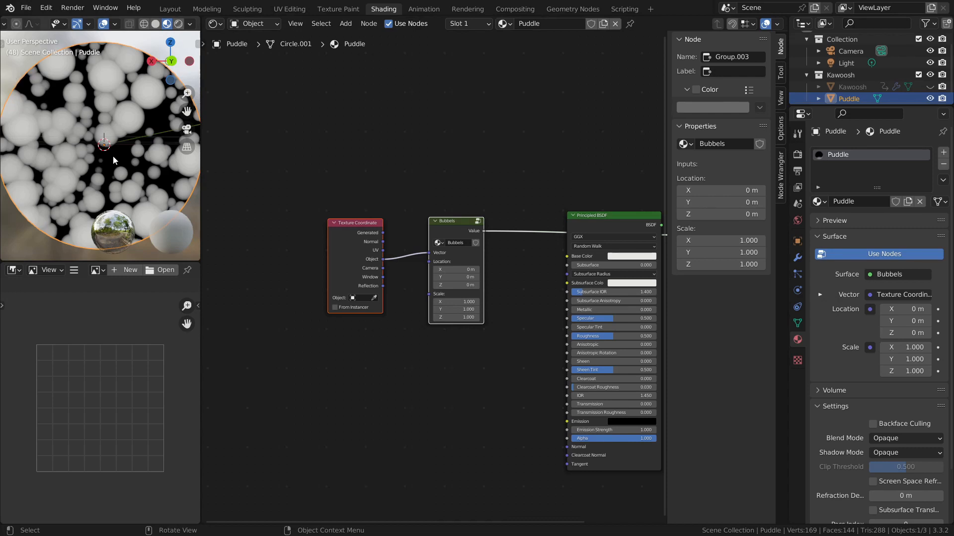
Step: Inside the nested Bubble group, set the Voronoi Texture to 4D and expose its W value as a group input
{"action": "middle_click_drag", "start_coordinate": [340, 359], "coordinate": [321, 363]}
{"action": "scroll", "coordinate": [329, 357], "scroll_direction": "up", "scroll_amount": 3}
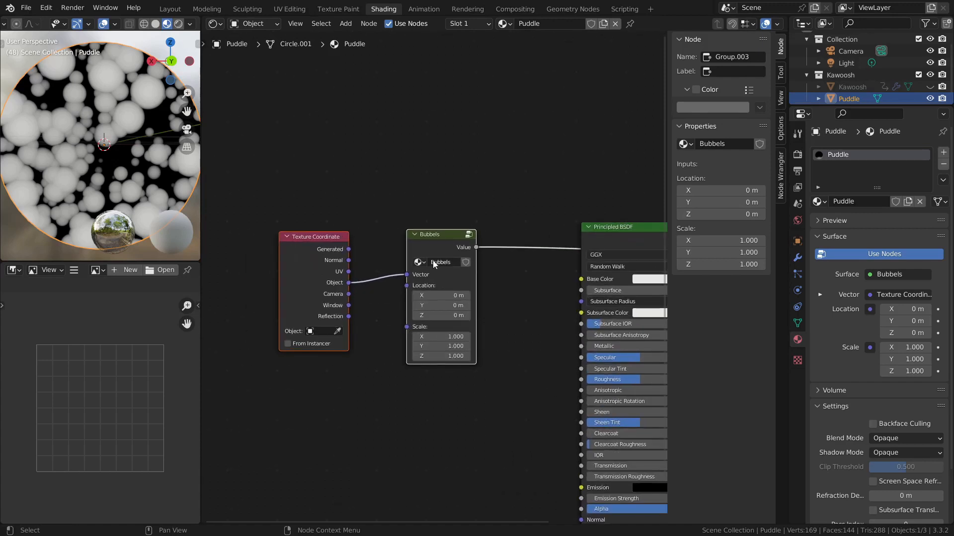
{"action": "left_click", "coordinate": [468, 235]}
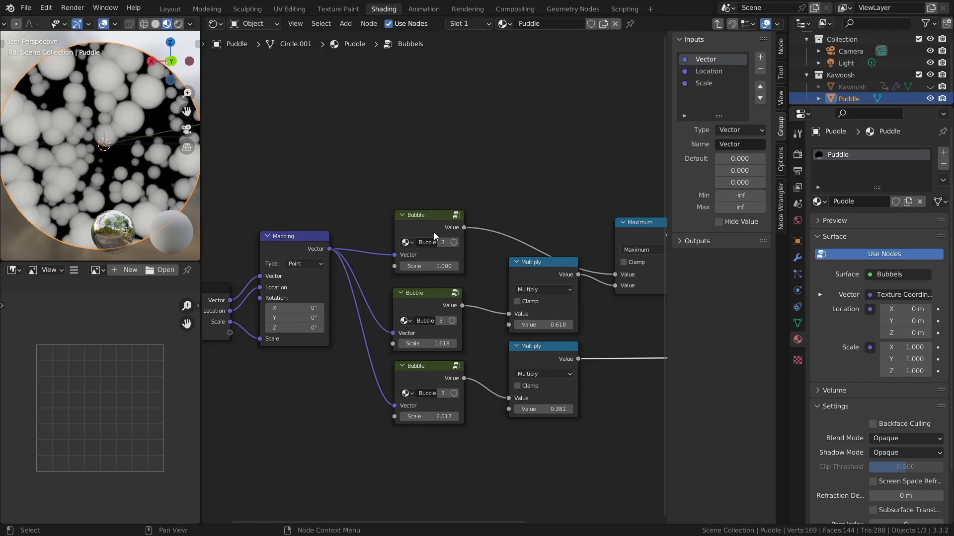
{"action": "left_click", "coordinate": [456, 215]}
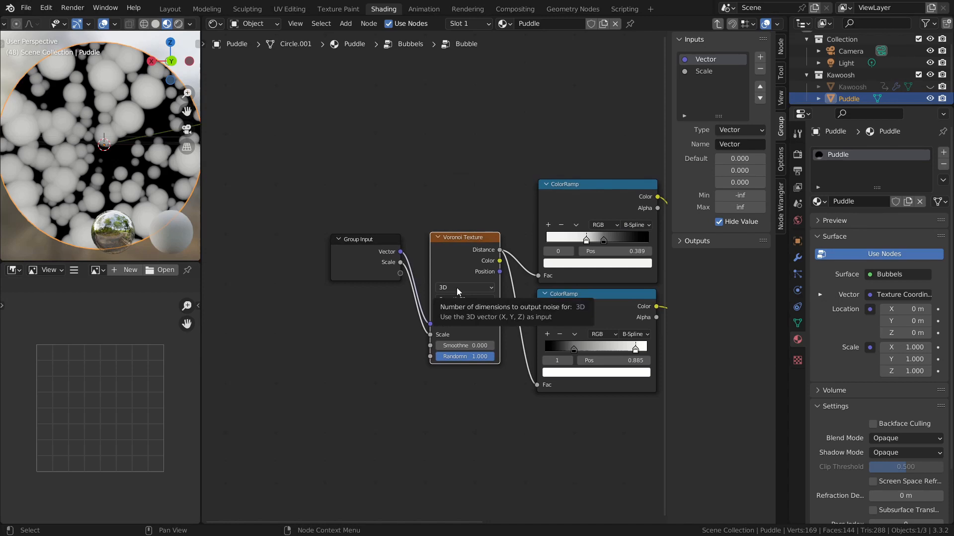
{"action": "left_click", "coordinate": [457, 288]}
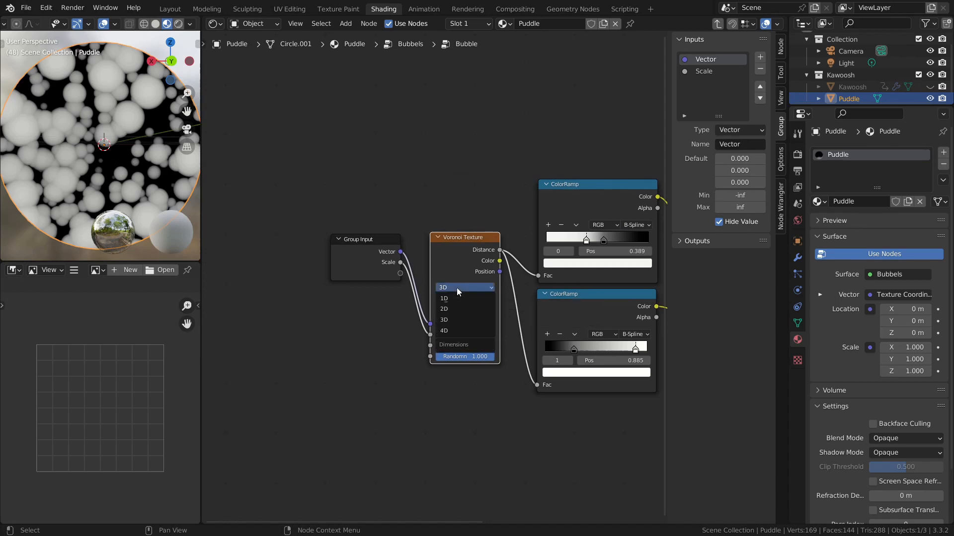
{"action": "left_click", "coordinate": [449, 331]}
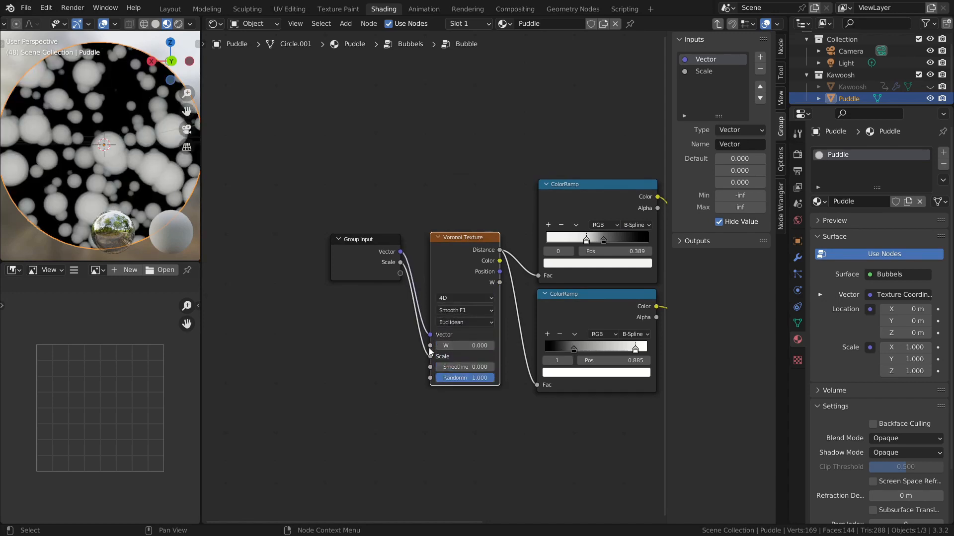
{"action": "left_click_drag", "start_coordinate": [430, 345], "coordinate": [401, 273]}
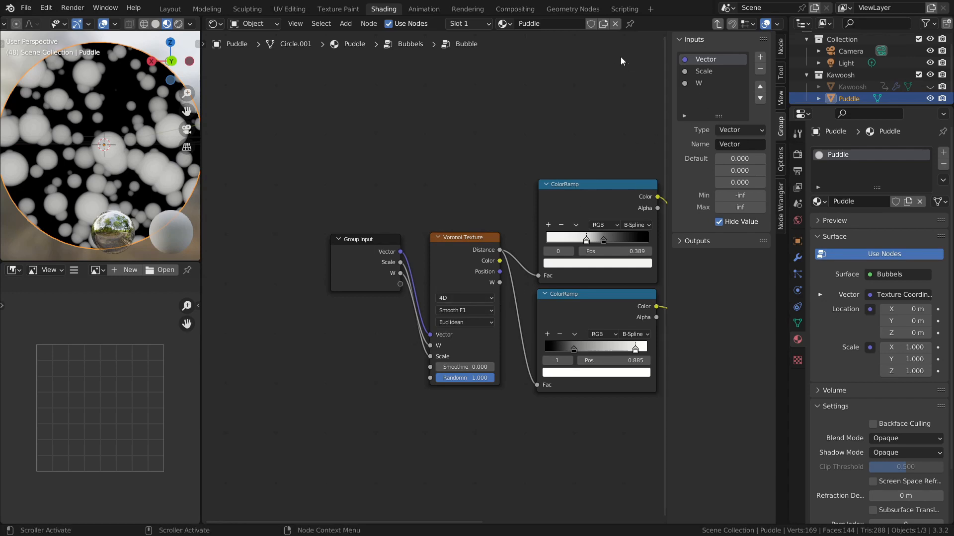
Step: Back in the Bubbels group, add a W group input and connect it to the W sockets of all three Bubble nodes
{"action": "left_click", "coordinate": [716, 24]}
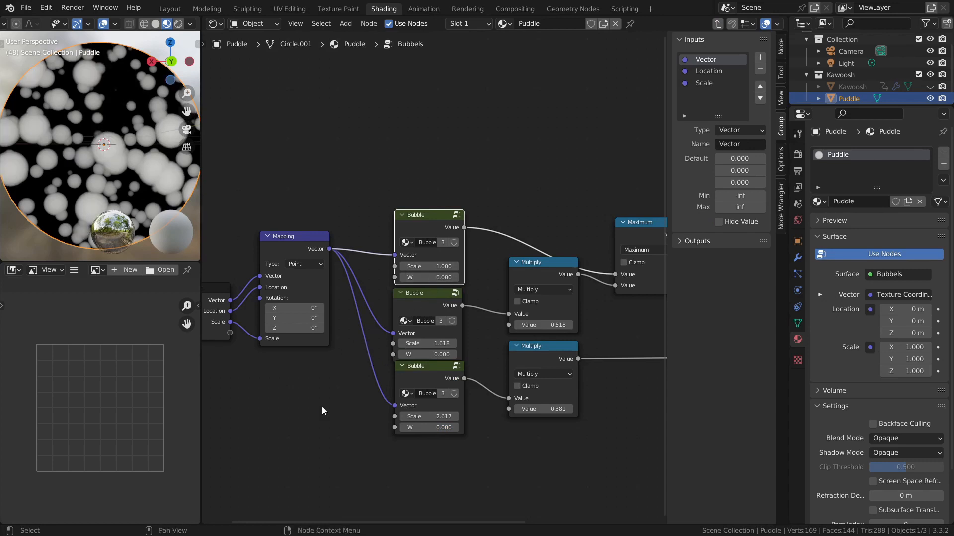
{"action": "middle_click_drag", "start_coordinate": [323, 407], "coordinate": [523, 274]}
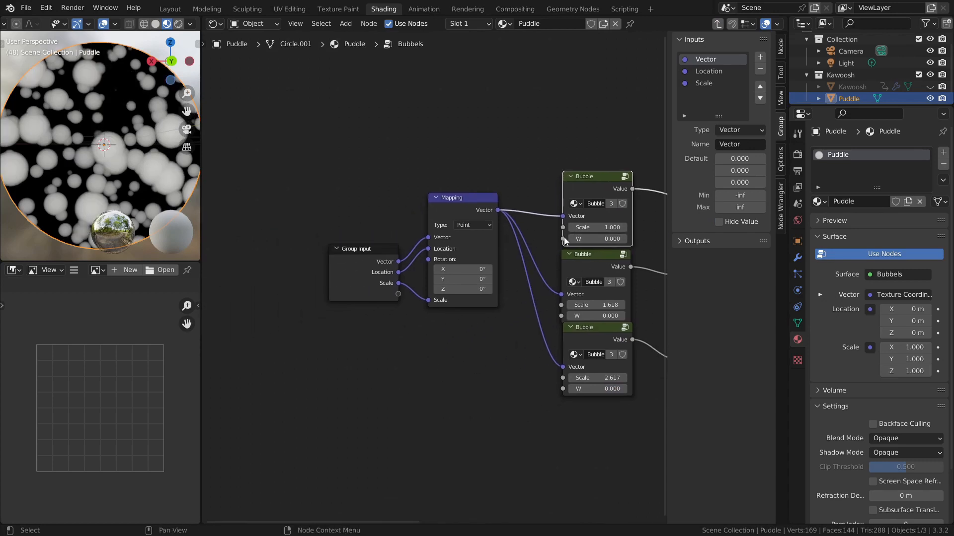
{"action": "left_click_drag", "start_coordinate": [563, 239], "coordinate": [557, 316]}
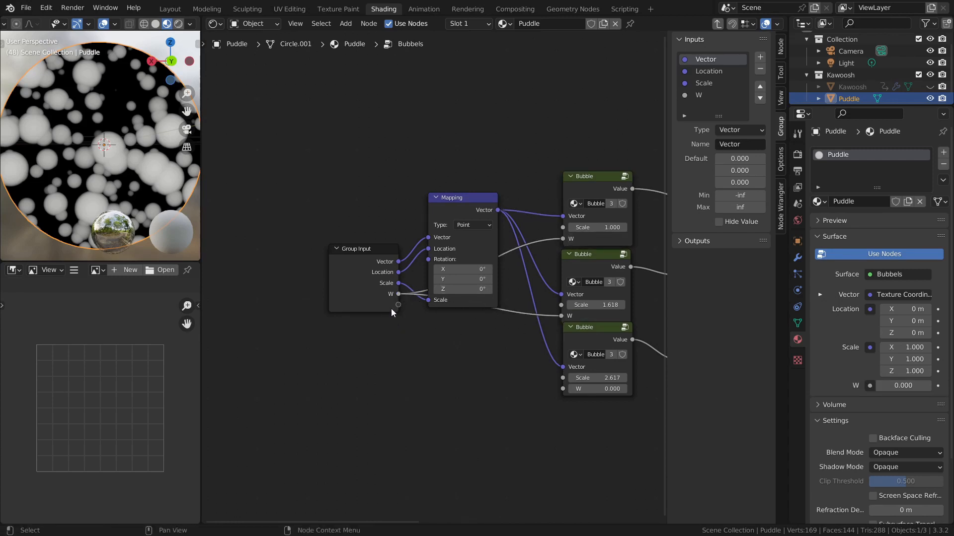
{"action": "left_click_drag", "start_coordinate": [399, 305], "coordinate": [563, 389]}
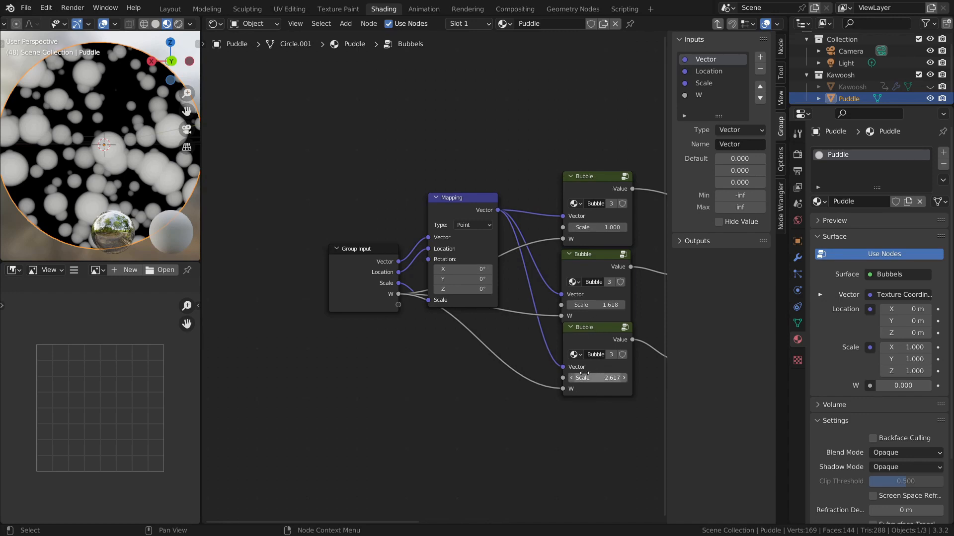
{"action": "middle_click_drag", "start_coordinate": [601, 419], "coordinate": [502, 360]}
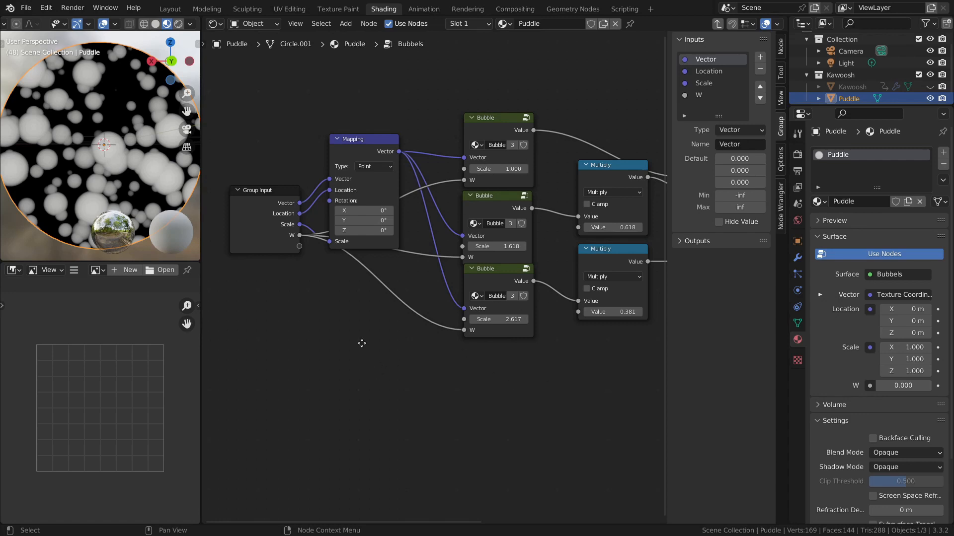
{"action": "middle_click_drag", "start_coordinate": [362, 343], "coordinate": [392, 357]}
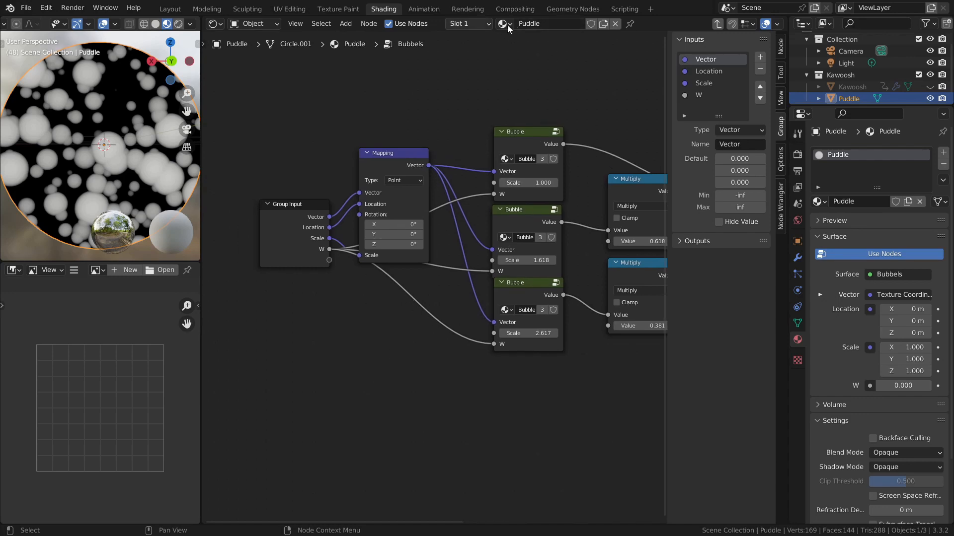
Step: Return to the Puddle material's top level, try raising the Bubbels node's W to 1.7, and undo the change
{"action": "left_click", "coordinate": [717, 25]}
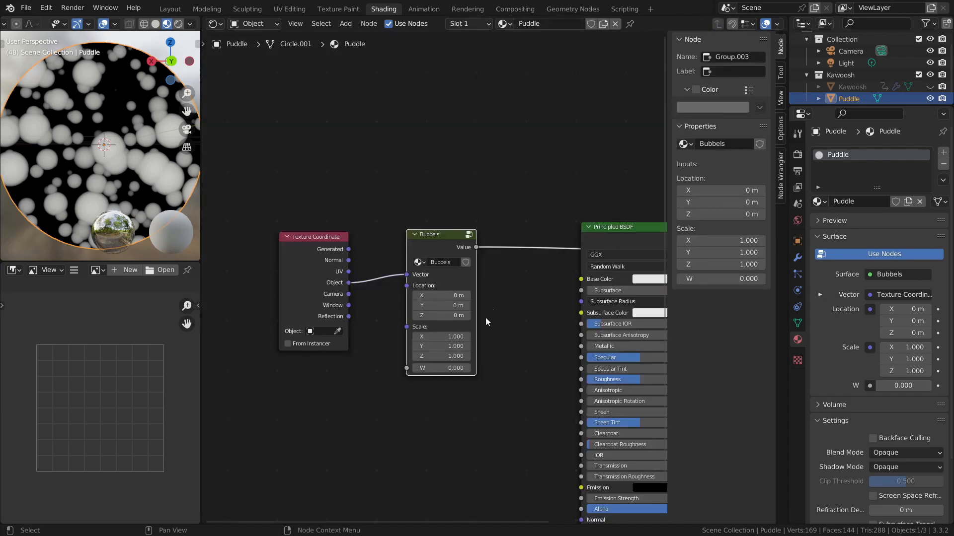
{"action": "middle_click_drag", "start_coordinate": [494, 327], "coordinate": [459, 293]}
{"action": "left_click", "coordinate": [394, 345]}
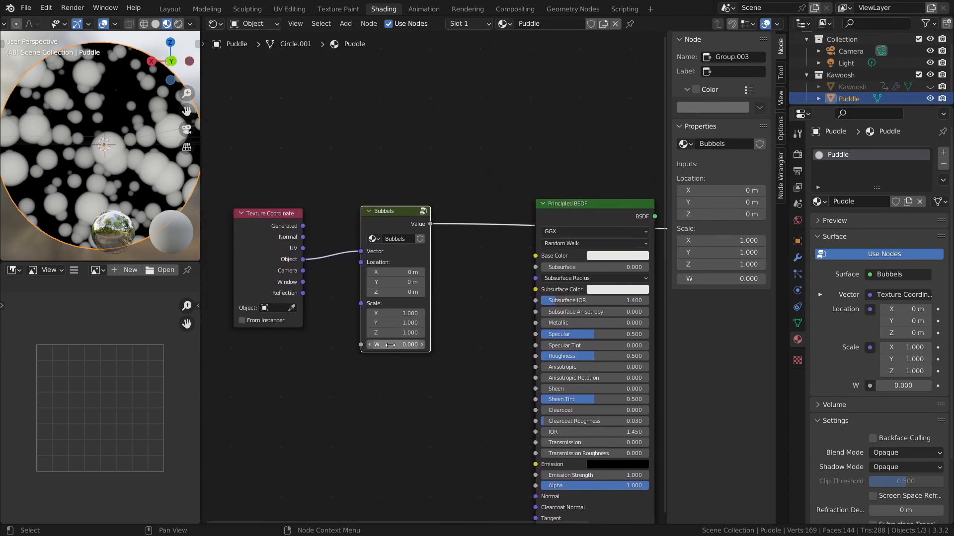
{"action": "type", "text": "0.1"}
{"action": "key", "text": "Return"}
{"action": "left_click_drag", "start_coordinate": [395, 345], "coordinate": [486, 345]}
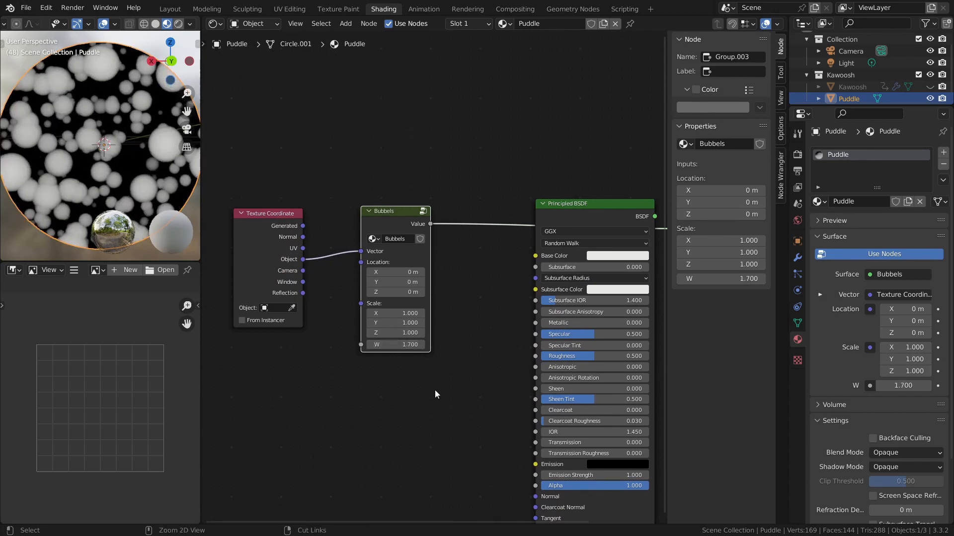
{"action": "key", "text": "ctrl+z"}
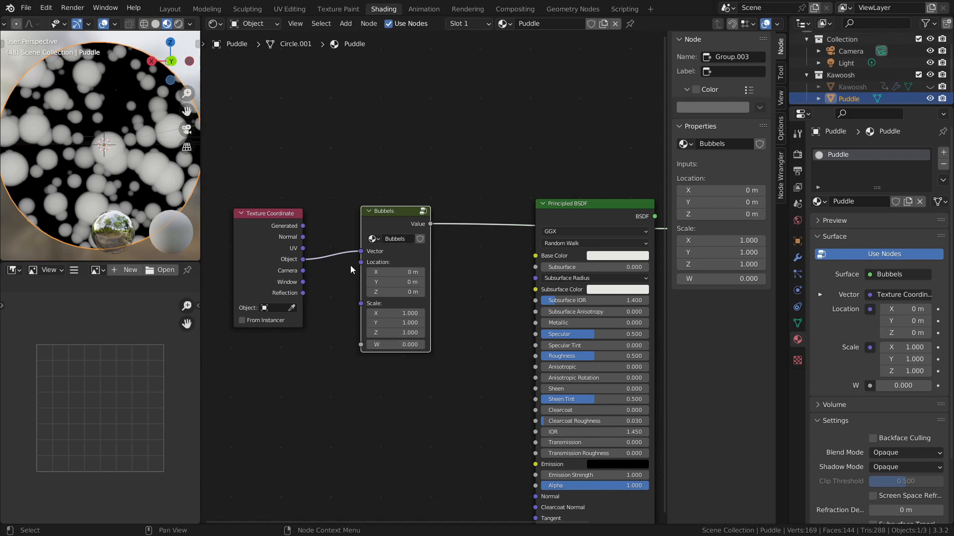
Step: Inspect the Voronoi Texture's dimension setting inside the nested Bubble group, and return to the Puddle material's top level
{"action": "left_click", "coordinate": [423, 211]}
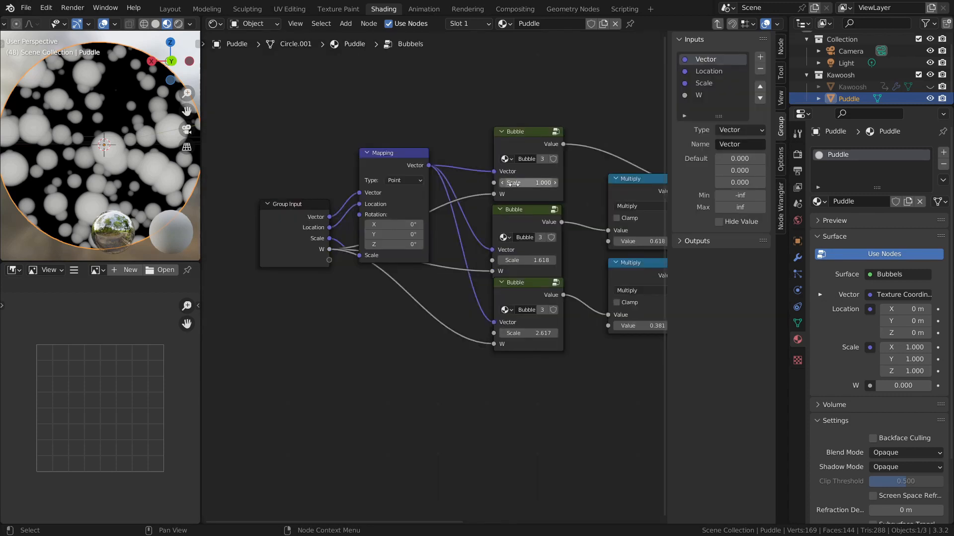
{"action": "left_click", "coordinate": [555, 132]}
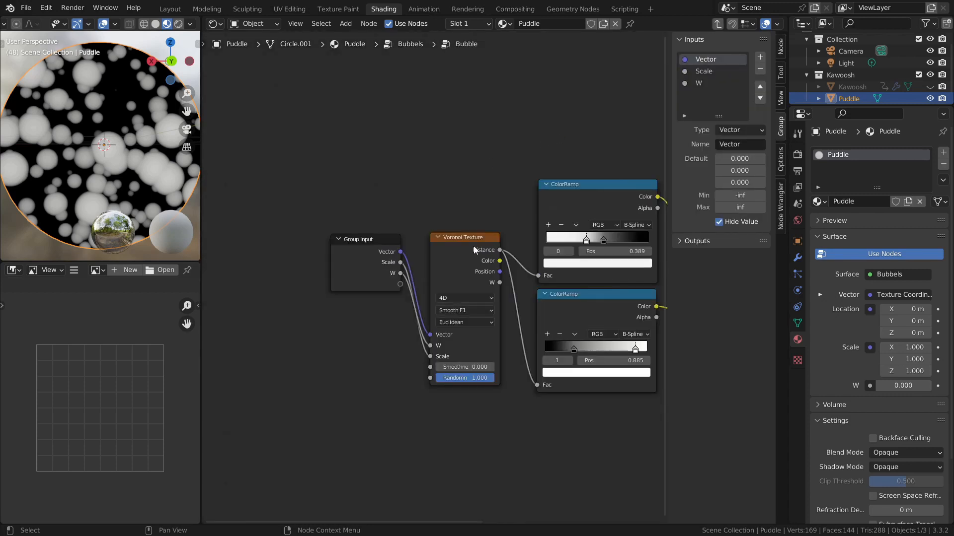
{"action": "left_click", "coordinate": [455, 299]}
{"action": "left_click", "coordinate": [718, 23]}
{"action": "left_click", "coordinate": [717, 23]}
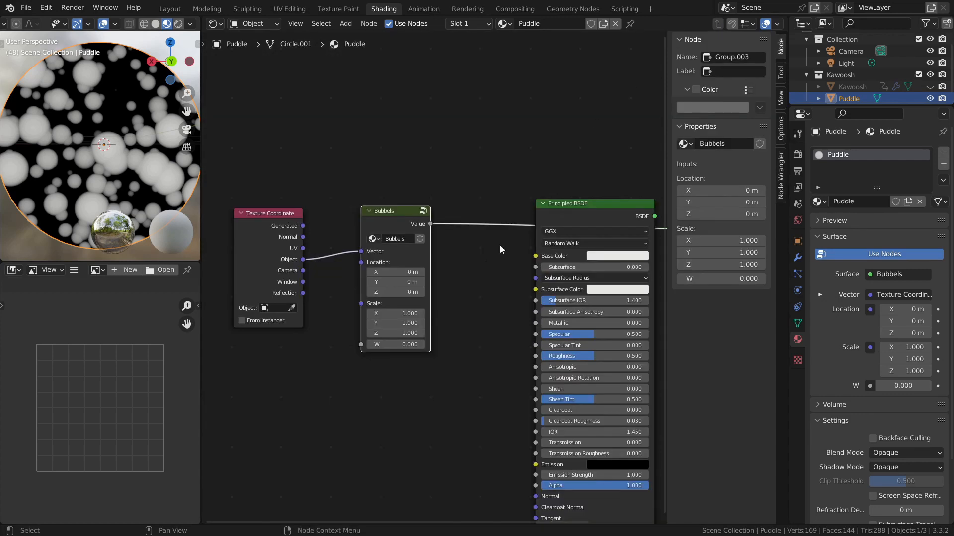
Step: Widen the gap between the Texture Coordinate and Bubbels nodes, and hide the node editor's sidebar
{"action": "scroll", "coordinate": [467, 285], "scroll_direction": "down", "scroll_amount": 1}
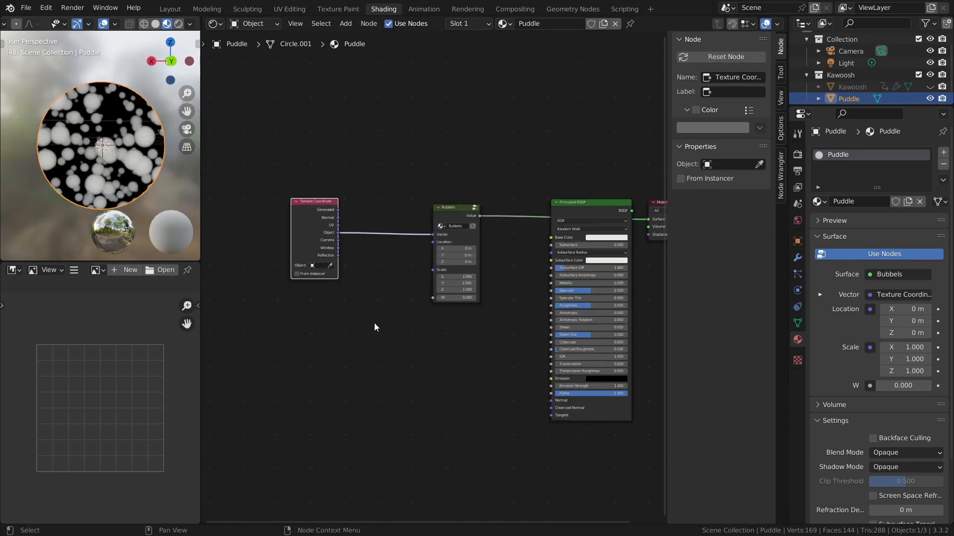
{"action": "middle_click_drag", "start_coordinate": [372, 340], "coordinate": [395, 338]}
{"action": "scroll", "coordinate": [395, 338], "scroll_direction": "up", "scroll_amount": 2}
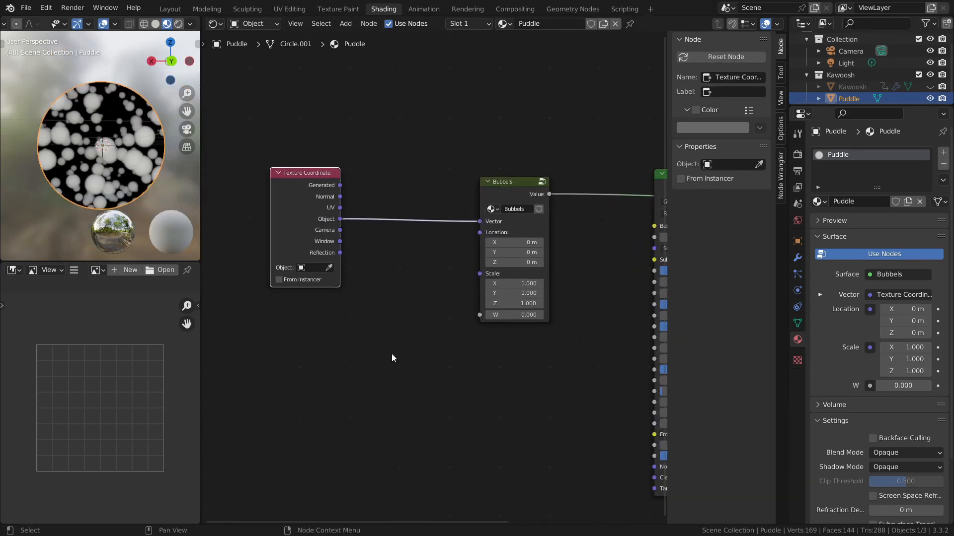
{"action": "key", "text": "n"}
{"action": "middle_click_drag", "start_coordinate": [417, 348], "coordinate": [365, 341]}
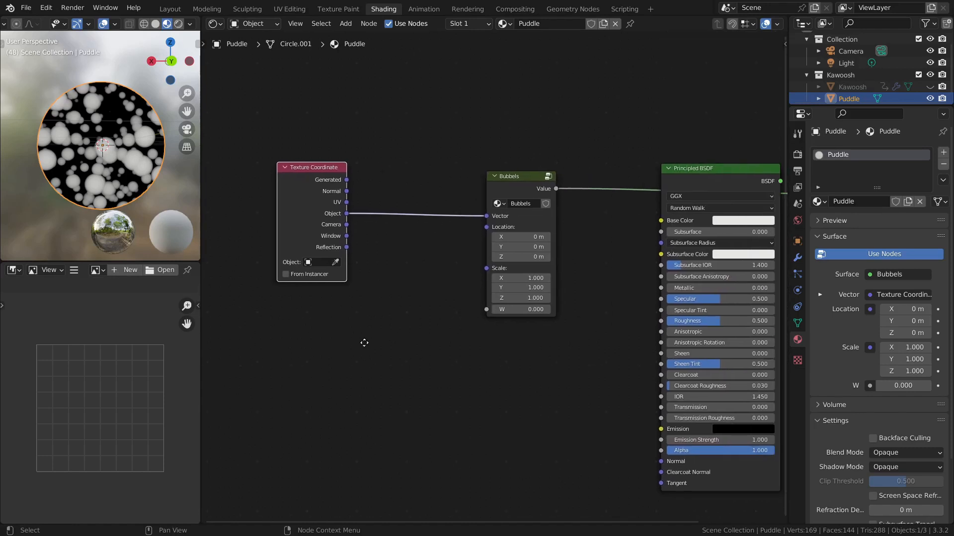
Step: Add a Vector Math node below the Texture Coordinate and Bubbels nodes and set its operation to Length
{"action": "key", "text": "shift+a"}
{"action": "left_click", "coordinate": [363, 336]}
{"action": "type", "text": "vector"}
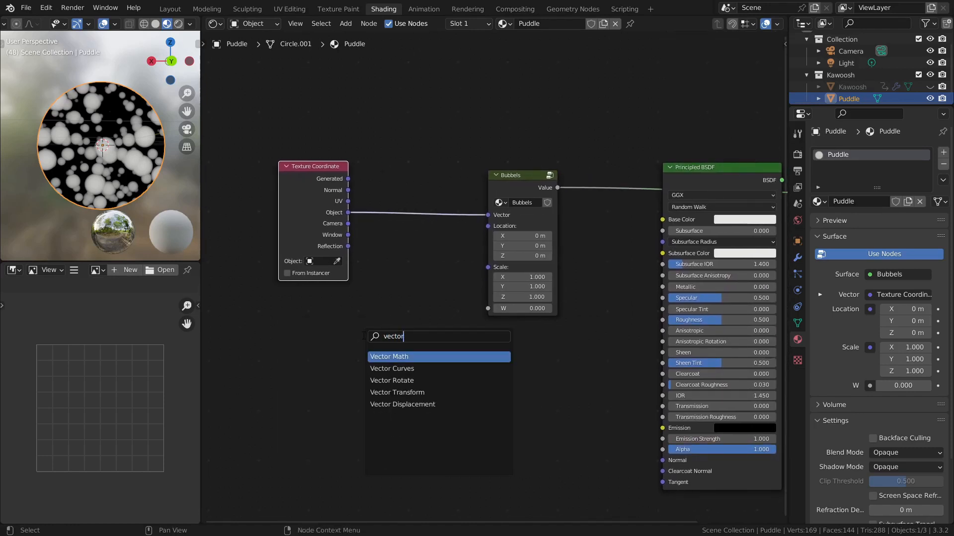
{"action": "key", "text": "Return"}
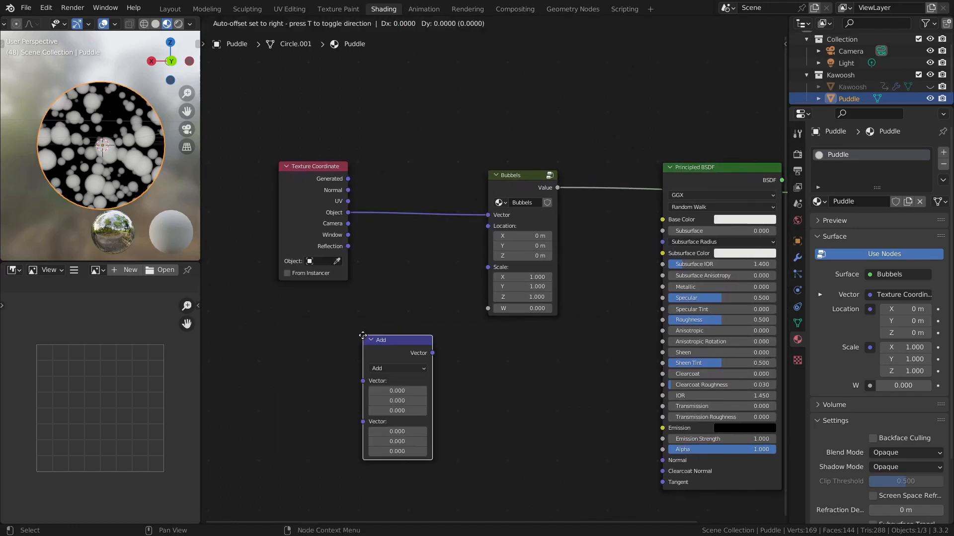
{"action": "left_click", "coordinate": [363, 349]}
{"action": "left_click", "coordinate": [362, 348]}
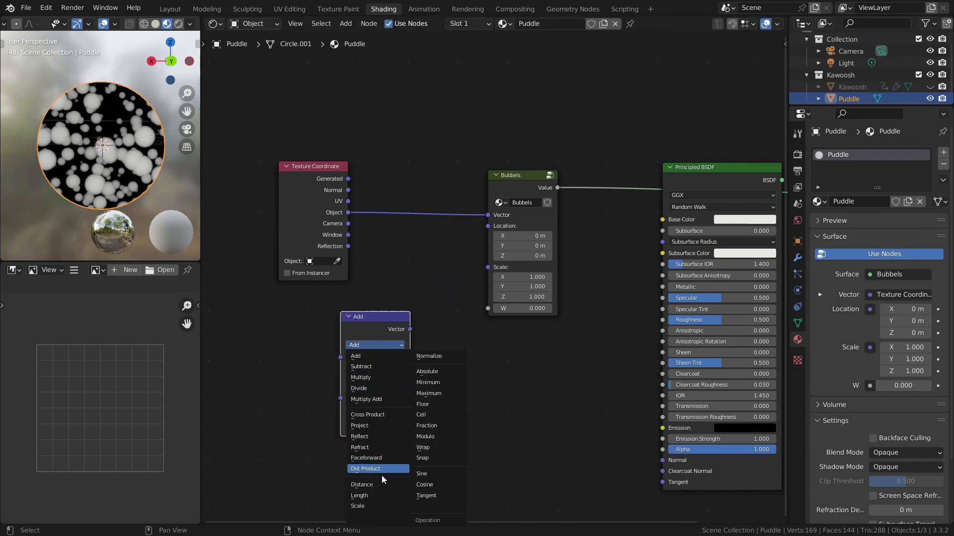
{"action": "left_click", "coordinate": [378, 493]}
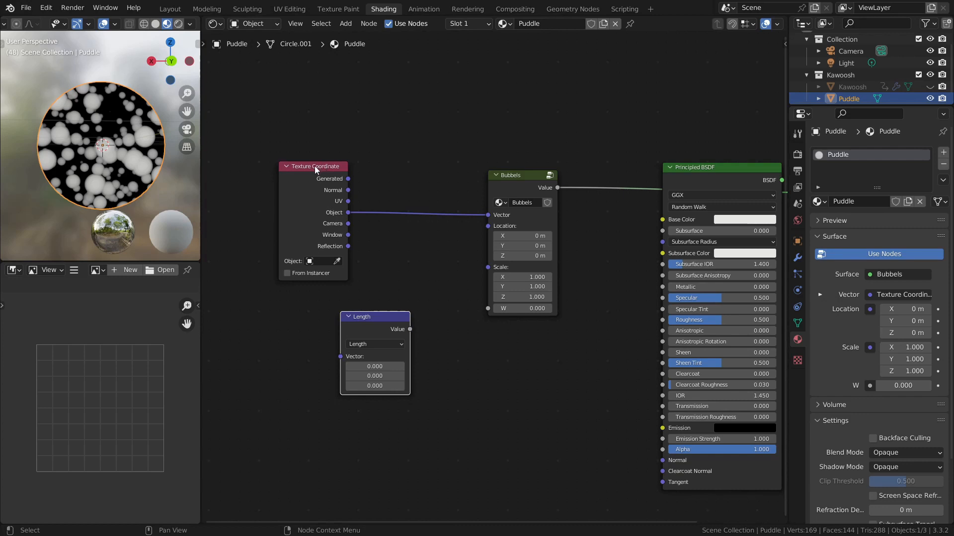
Step: Connect the Texture Coordinate's Object output to the Length node, preview the Length result on the disc, and place the node beside Texture Coordinate
{"action": "left_click_drag", "start_coordinate": [309, 169], "coordinate": [234, 167]}
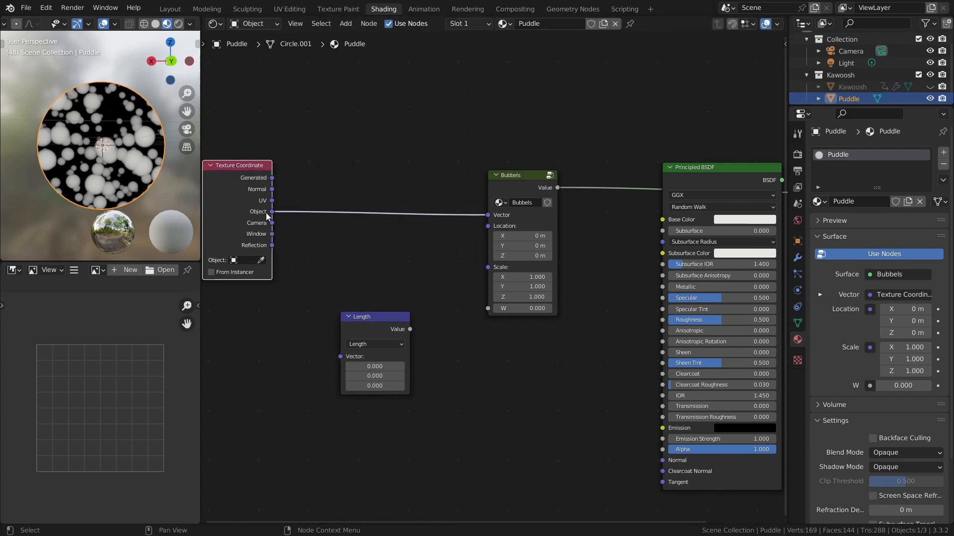
{"action": "left_click_drag", "start_coordinate": [272, 212], "coordinate": [340, 357]}
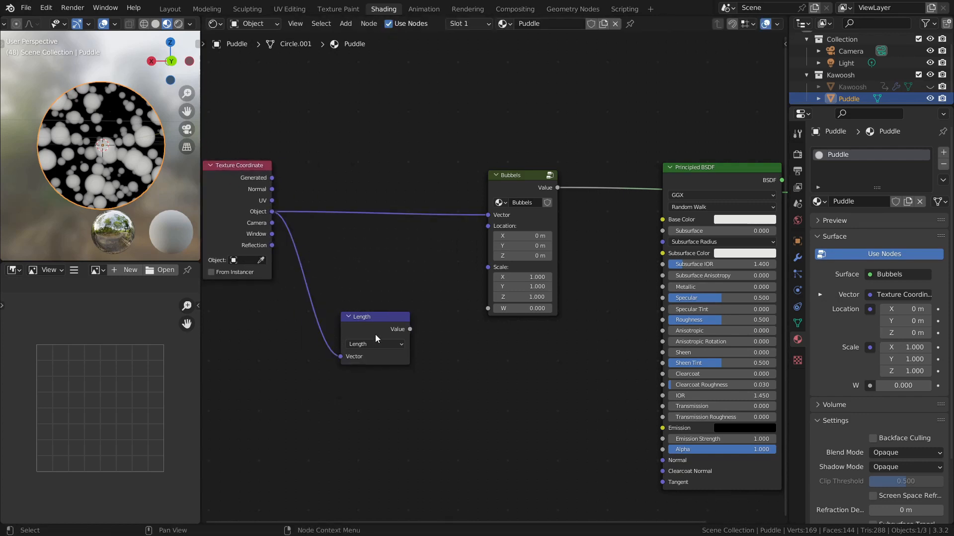
{"action": "left_click", "coordinate": [371, 320], "text": "ctrl+shift"}
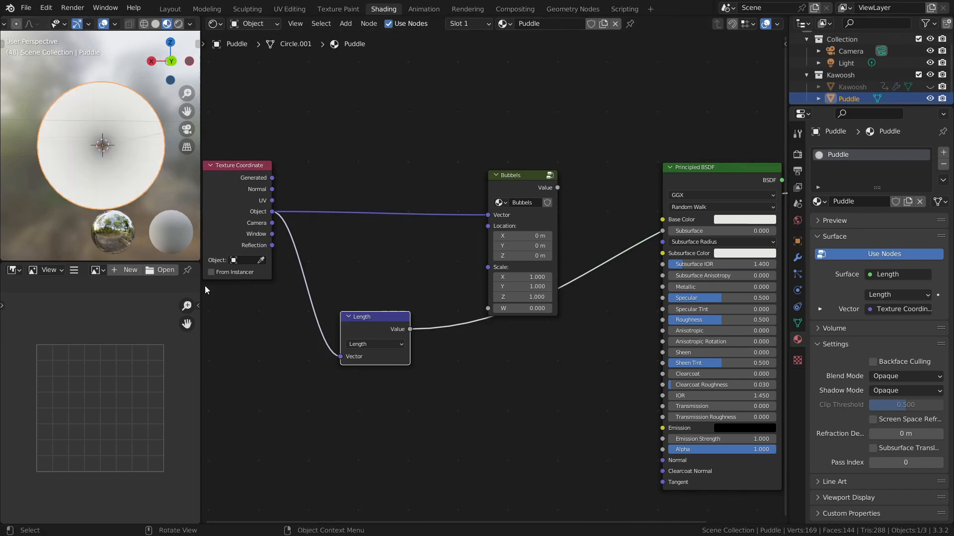
{"action": "scroll", "coordinate": [277, 365], "scroll_direction": "up", "scroll_amount": 3}
{"action": "middle_click_drag", "start_coordinate": [250, 361], "coordinate": [410, 371]}
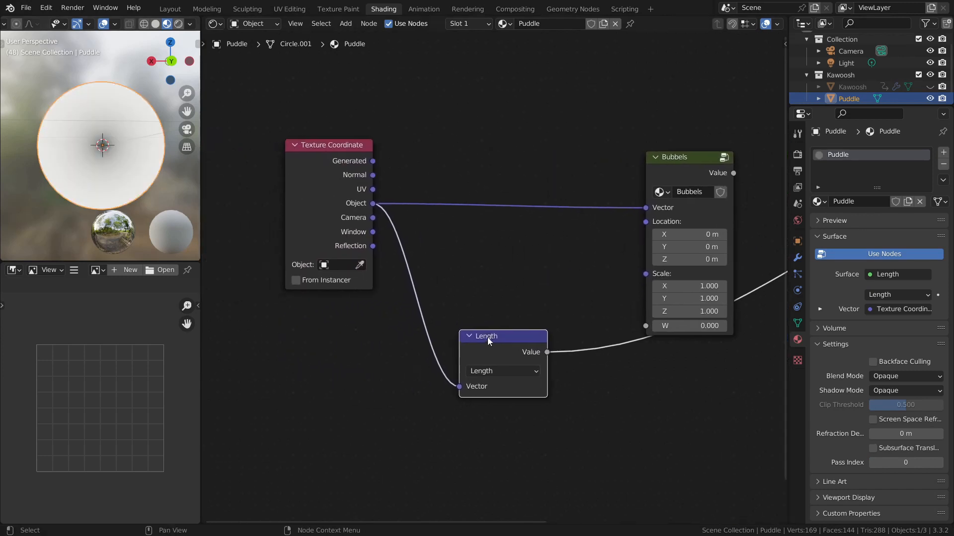
{"action": "left_click_drag", "start_coordinate": [487, 338], "coordinate": [435, 293]}
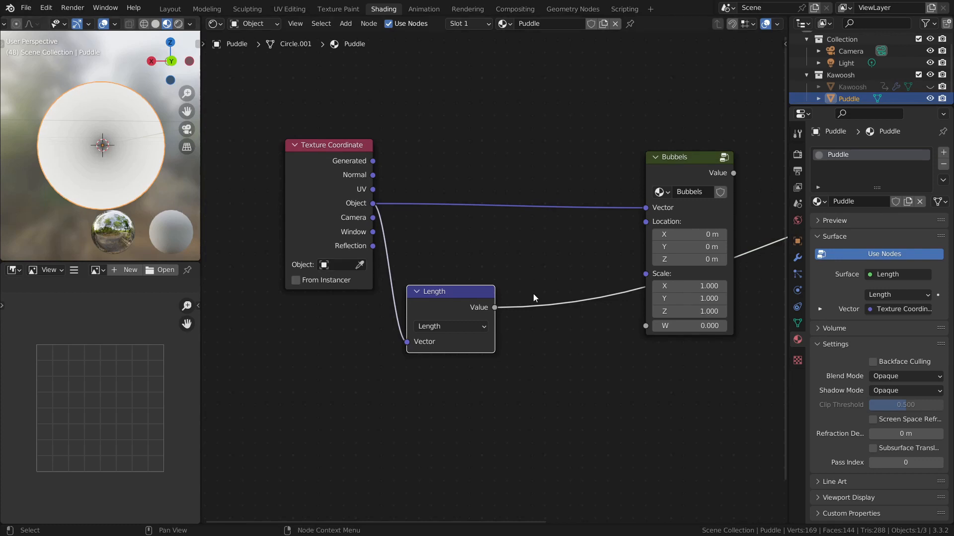
Step: Add a Map Range node and insert it on the link coming out of the Length node
{"action": "key", "text": "shift+a"}
{"action": "left_click", "coordinate": [523, 338]}
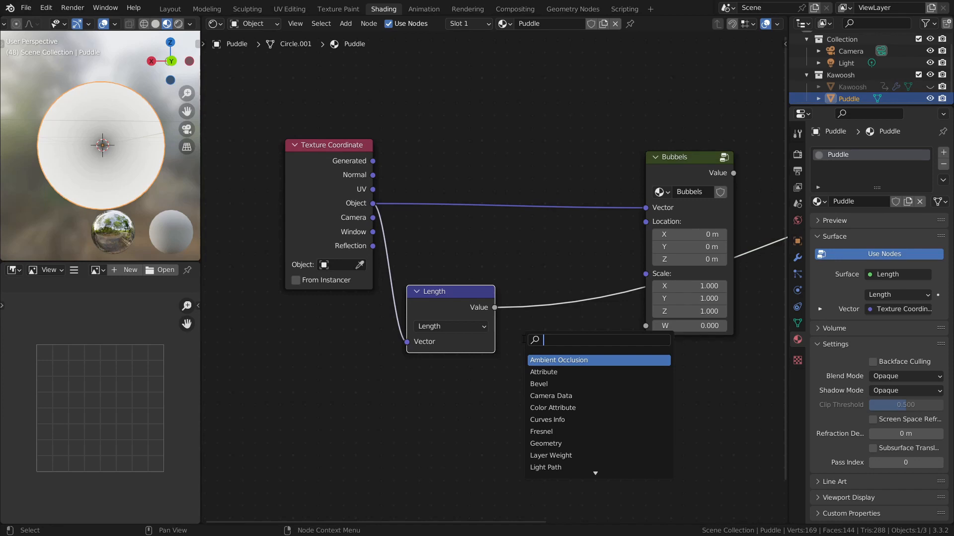
{"action": "type", "text": "math"}
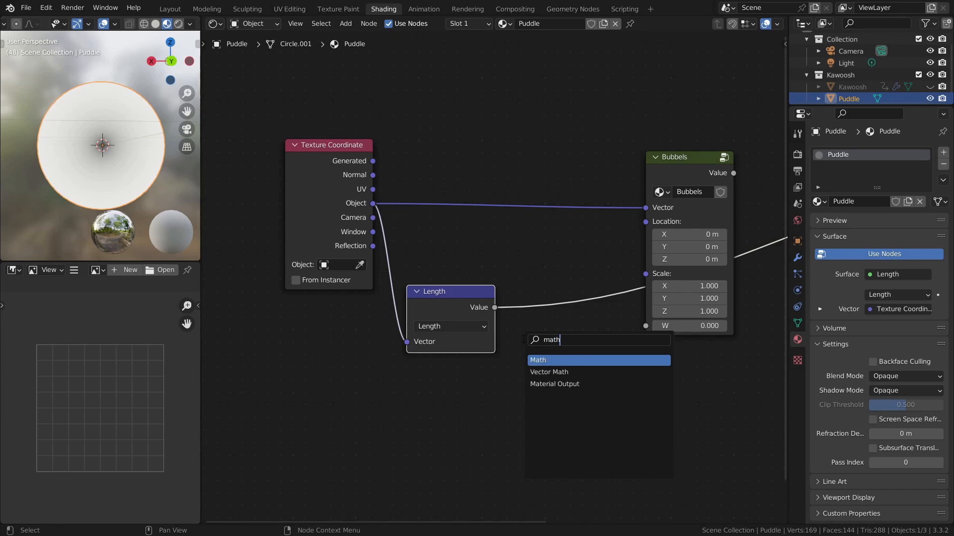
{"action": "key", "text": "BackSpace"}
{"action": "key", "text": "BackSpace"}
{"action": "key", "text": "BackSpace"}
{"action": "key", "text": "BackSpace"}
{"action": "type", "text": "r"}
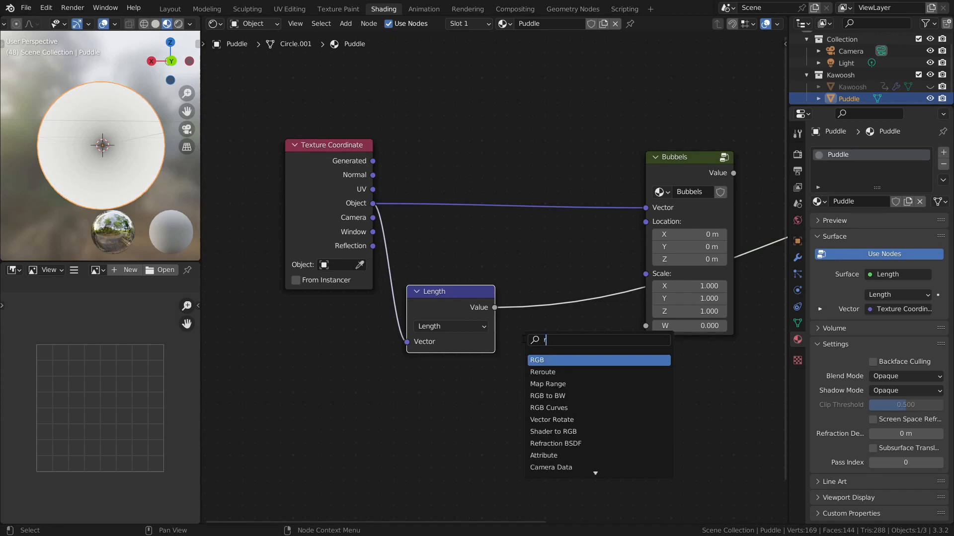
{"action": "type", "text": "ange"}
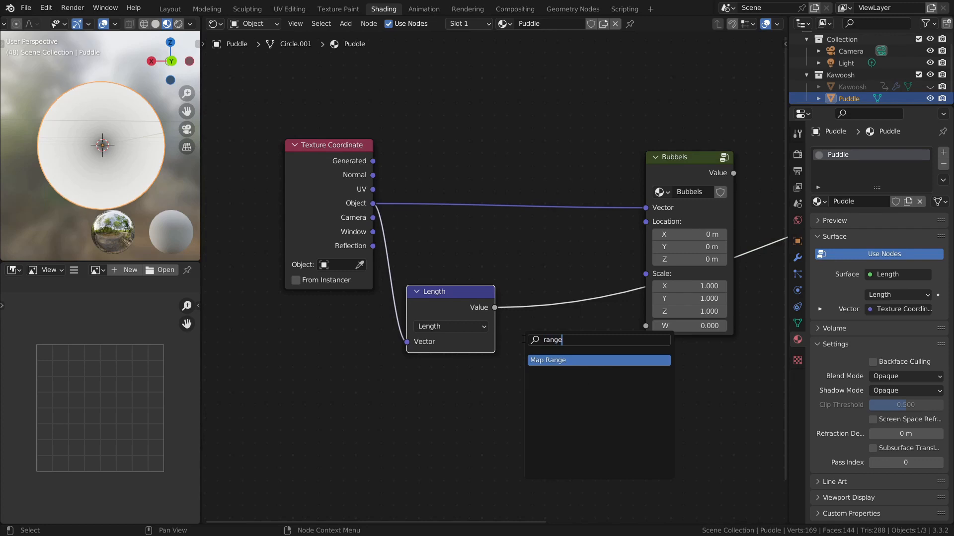
{"action": "key", "text": "Return"}
{"action": "left_click", "coordinate": [550, 342]}
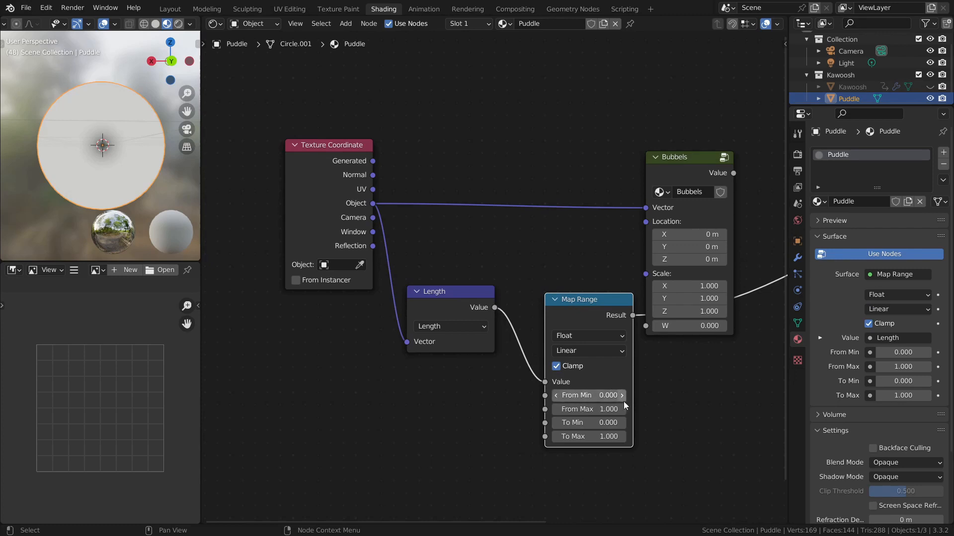
Step: Set the Map Range node's From Max to 5 and To Min to 7
{"action": "left_click", "coordinate": [605, 409]}
{"action": "type", "text": "5"}
{"action": "key", "text": "Return"}
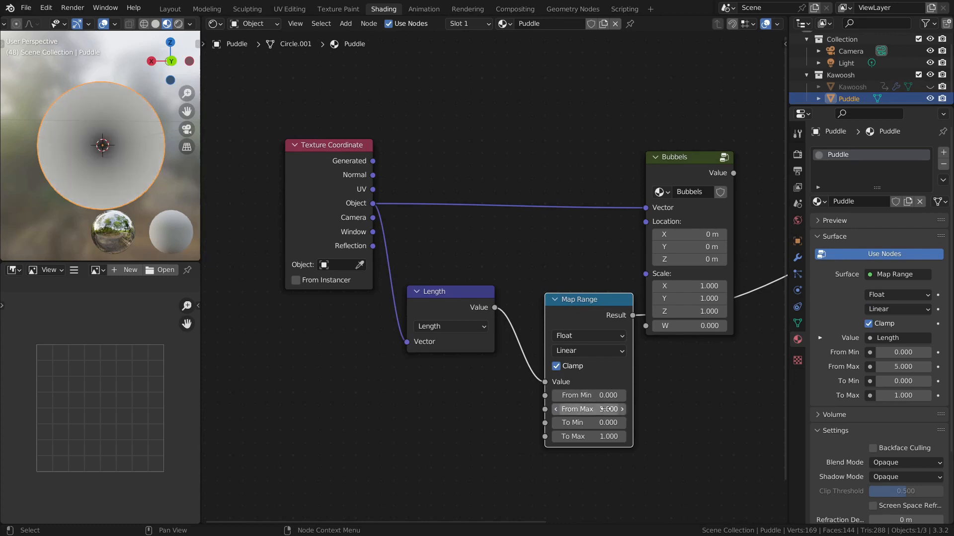
{"action": "left_click", "coordinate": [604, 426]}
{"action": "type", "text": "7"}
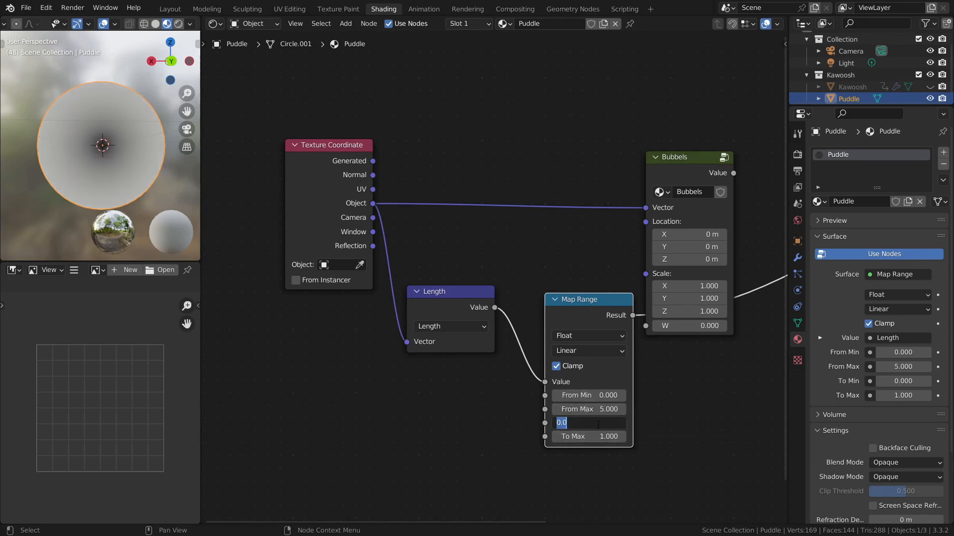
{"action": "key", "text": "Return"}
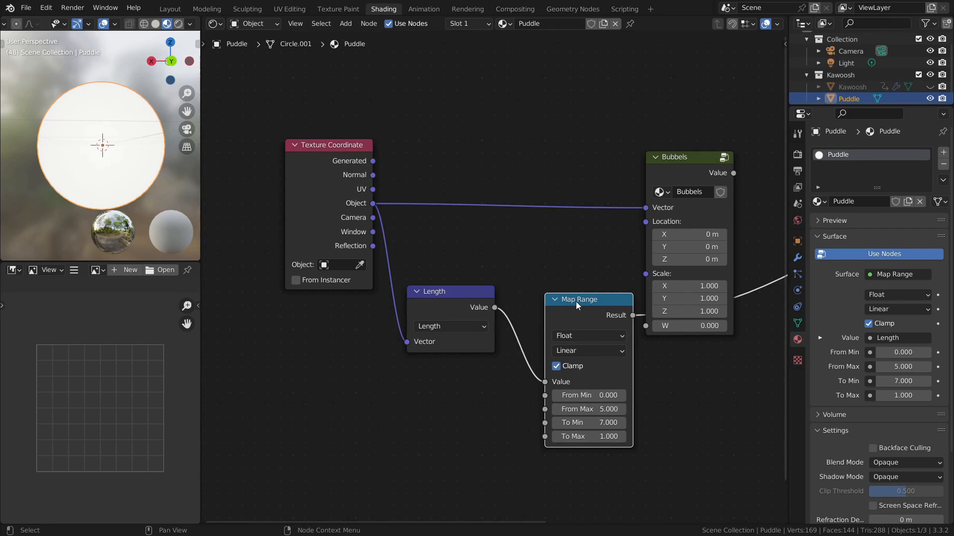
Step: Move Map Range next to Length, and add a Combine XYZ node with the Map Range Result connected to its Z input
{"action": "left_click_drag", "start_coordinate": [576, 302], "coordinate": [534, 287]}
{"action": "key", "text": "shift+a"}
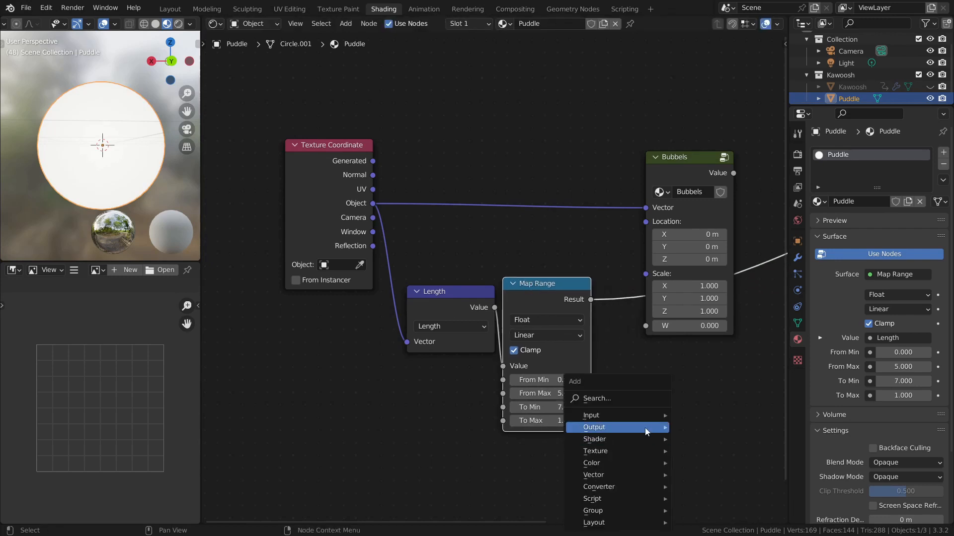
{"action": "left_click", "coordinate": [624, 398]}
{"action": "type", "text": "comb"}
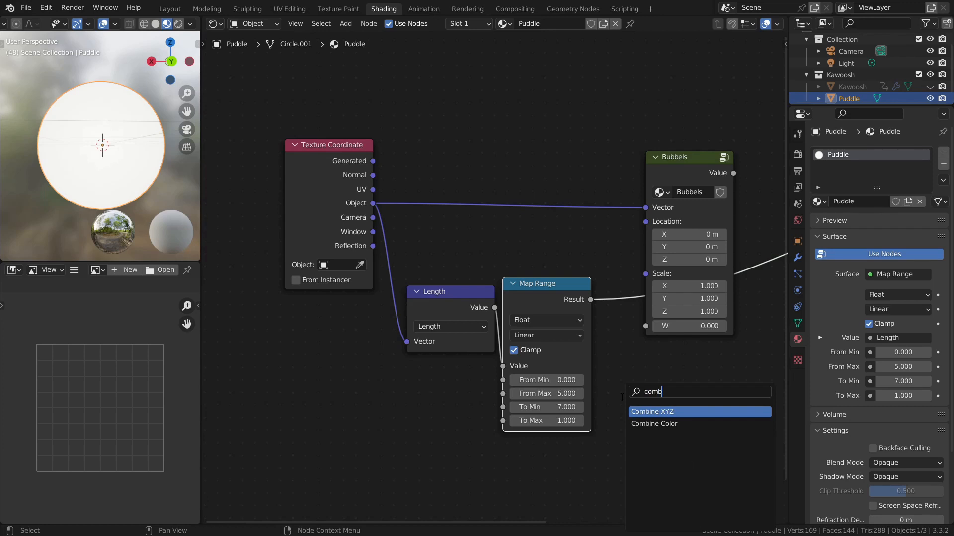
{"action": "key", "text": "Return"}
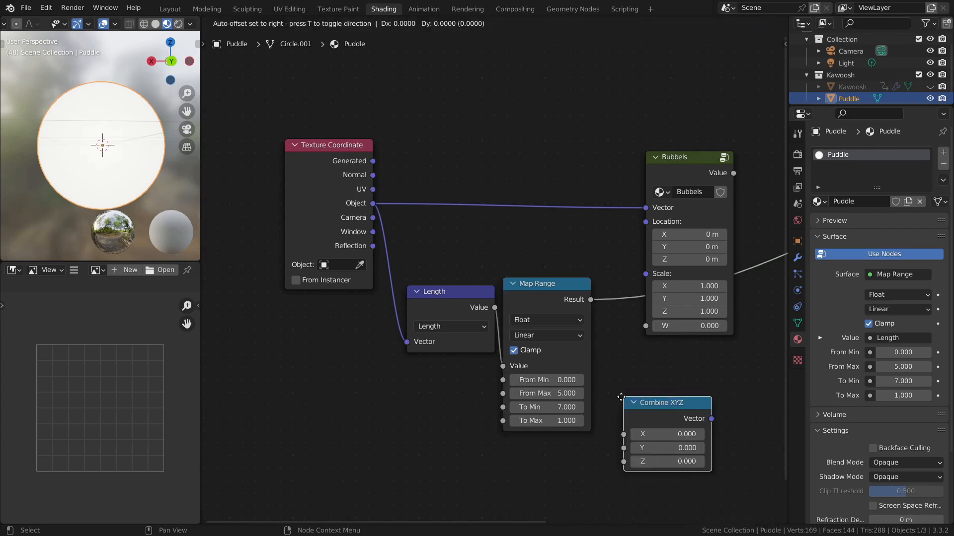
{"action": "left_click", "coordinate": [627, 389]}
{"action": "left_click_drag", "start_coordinate": [591, 299], "coordinate": [630, 456]}
Step: Shift the Texture Coordinate, Length, Map Range and Combine XYZ nodes together away from Bubbels to make room before it
{"action": "left_click_drag", "start_coordinate": [323, 120], "coordinate": [639, 514]}
{"action": "key", "text": "g"}
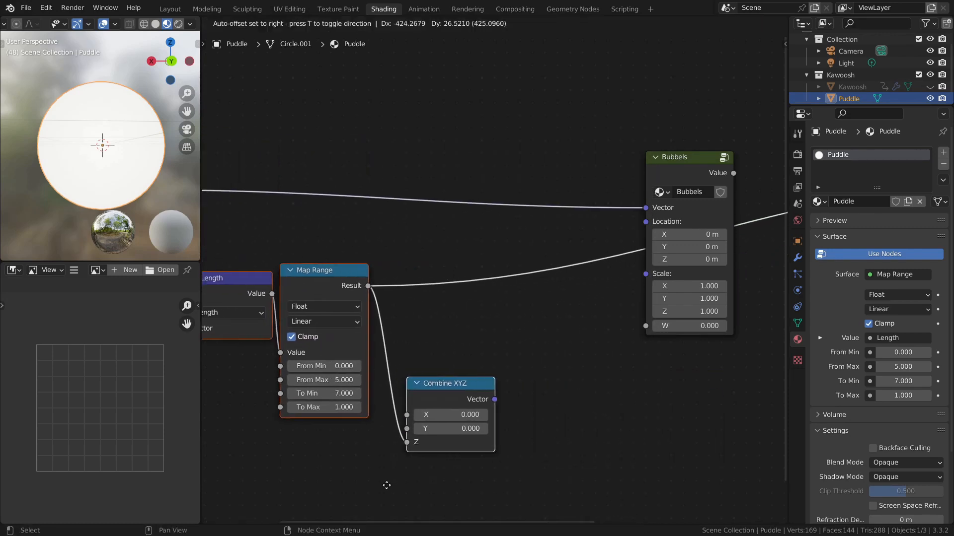
{"action": "left_click", "coordinate": [355, 482]}
{"action": "middle_click_drag", "start_coordinate": [393, 321], "coordinate": [469, 340]}
{"action": "key", "text": "g"}
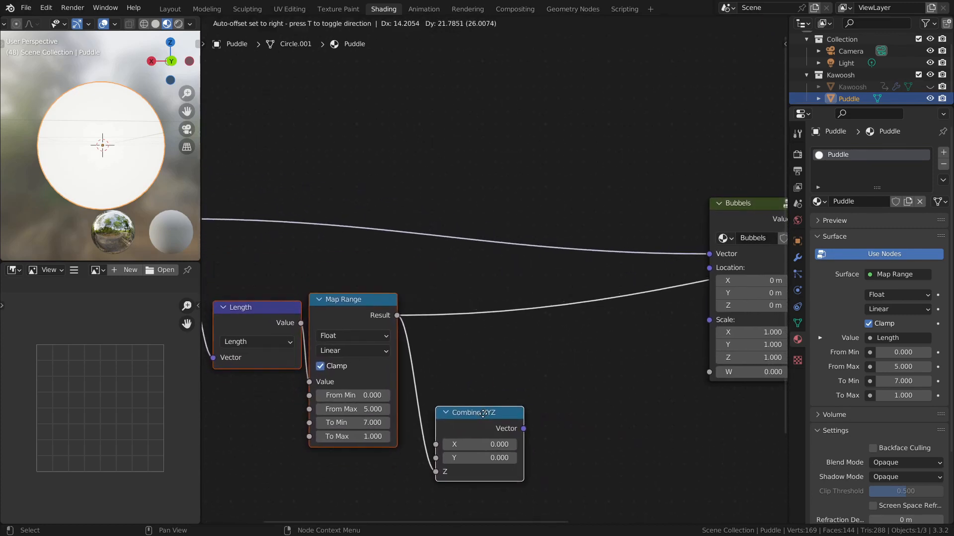
{"action": "left_click", "coordinate": [486, 408]}
Step: Duplicate the Length node, set the copy's operation to Add, and insert it on the Vector link into Bubbels
{"action": "key", "text": "shift+a"}
{"action": "left_click", "coordinate": [534, 363]}
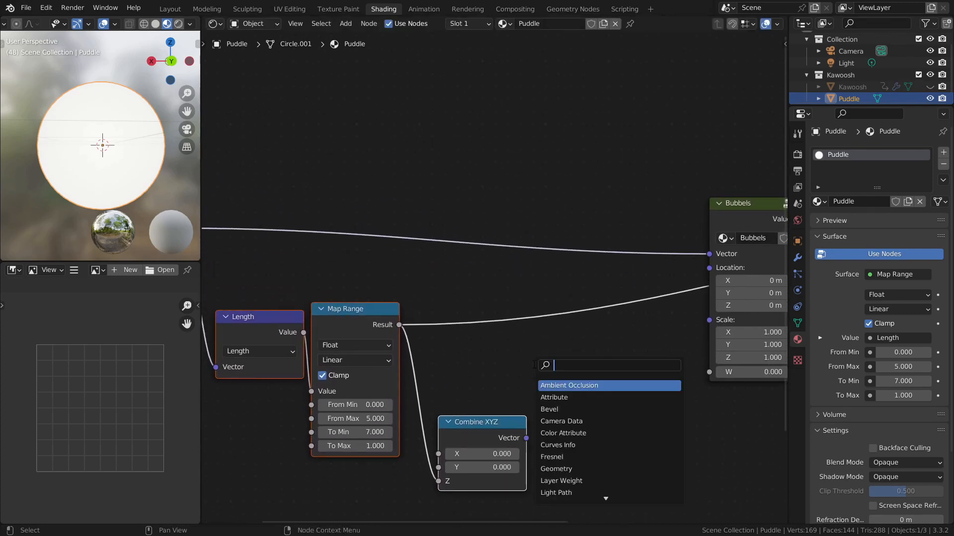
{"action": "left_click", "coordinate": [258, 326]}
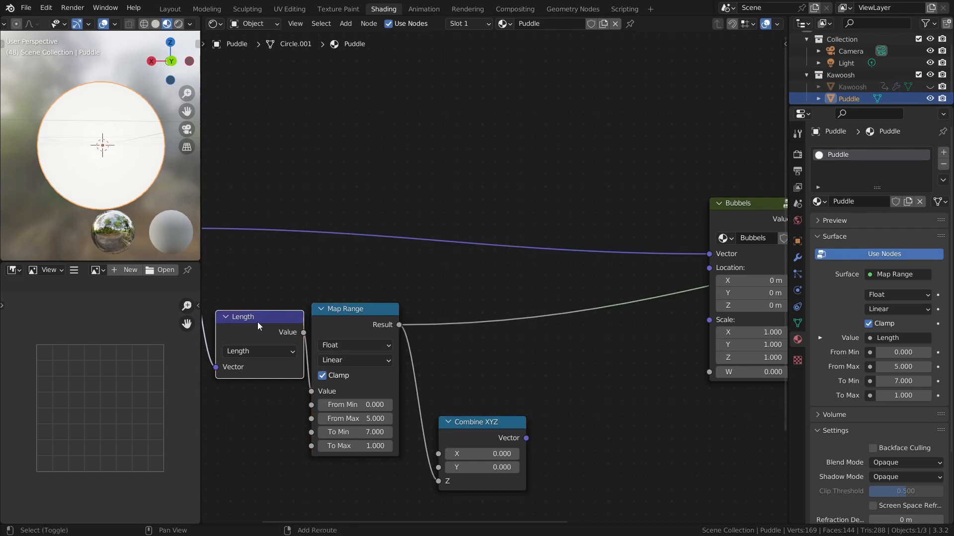
{"action": "key", "text": "shift+d"}
{"action": "left_click", "coordinate": [642, 342]}
{"action": "left_click", "coordinate": [635, 372]}
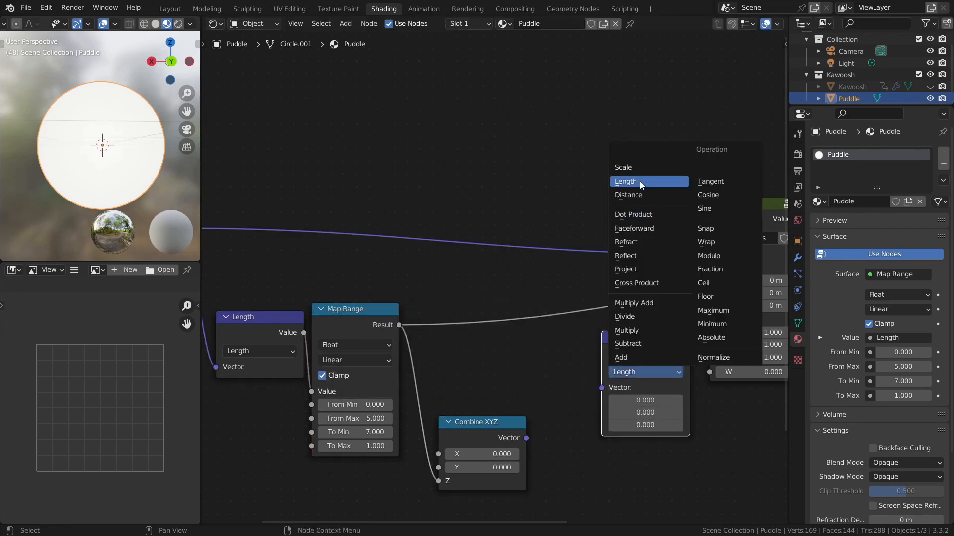
{"action": "left_click", "coordinate": [643, 356]}
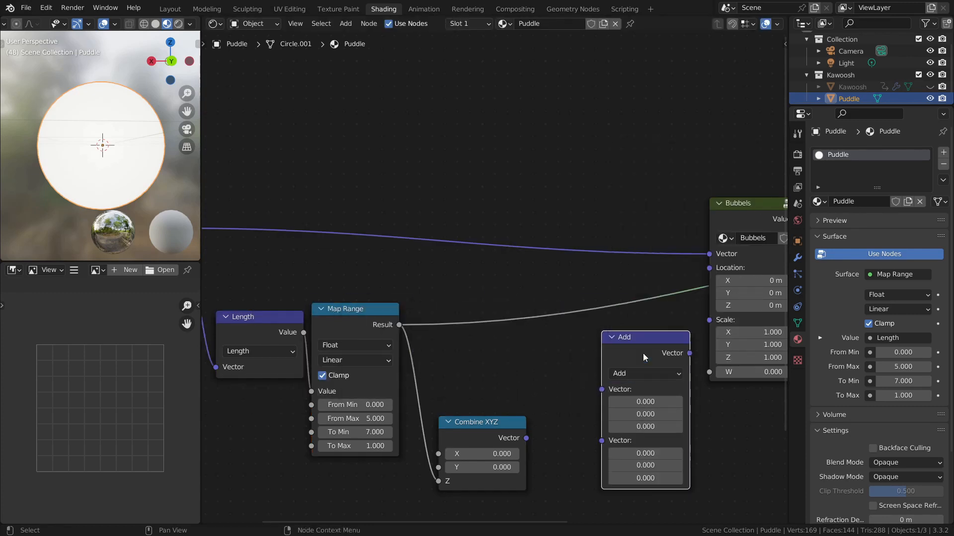
{"action": "left_click_drag", "start_coordinate": [625, 328], "coordinate": [595, 212]}
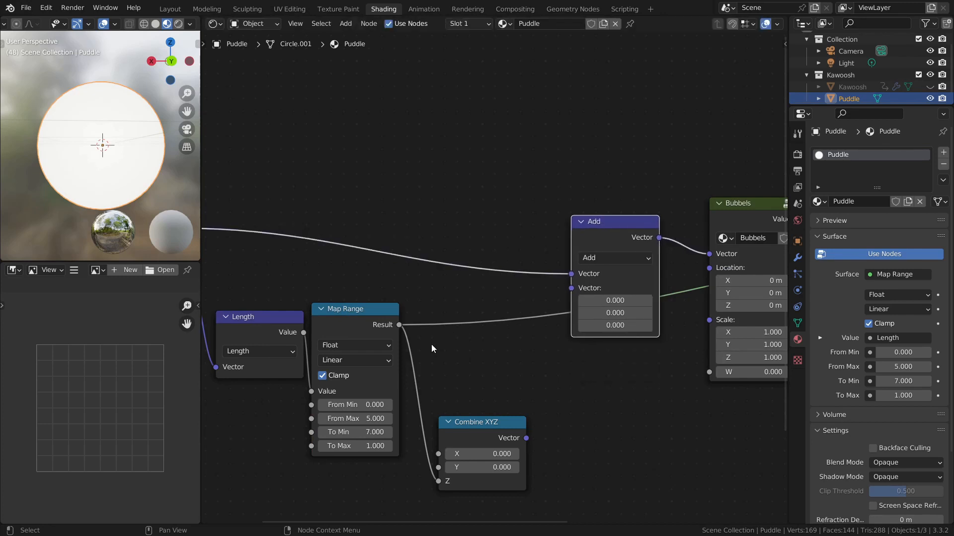
Step: Connect the Combine XYZ Vector to the Add node's second input, line up Combine XYZ, and preview Bubbels on the disc
{"action": "left_click_drag", "start_coordinate": [526, 438], "coordinate": [572, 288]}
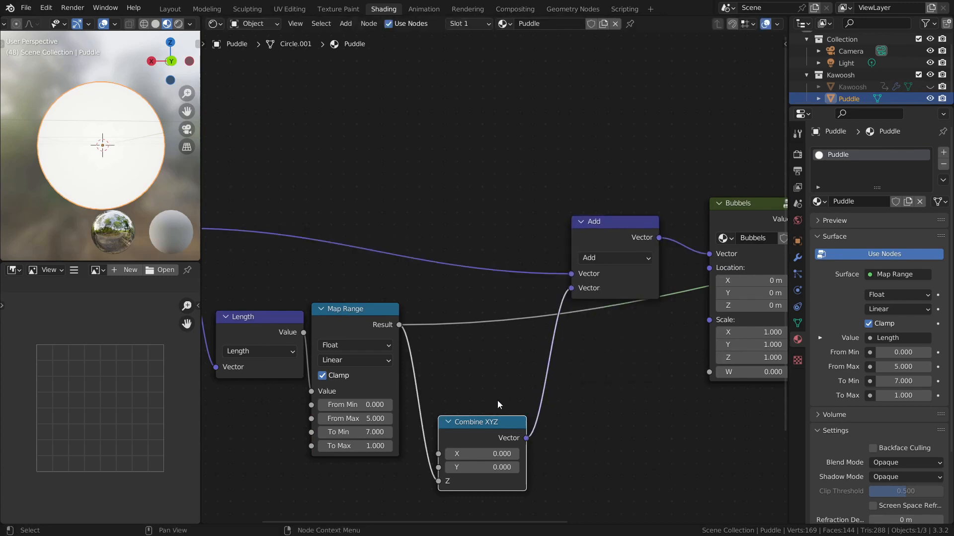
{"action": "left_click_drag", "start_coordinate": [479, 419], "coordinate": [480, 290]}
{"action": "middle_click_drag", "start_coordinate": [594, 352], "coordinate": [395, 388]}
{"action": "scroll", "coordinate": [493, 278], "scroll_direction": "down", "scroll_amount": 3}
{"action": "left_click", "coordinate": [538, 259], "text": "ctrl+shift"}
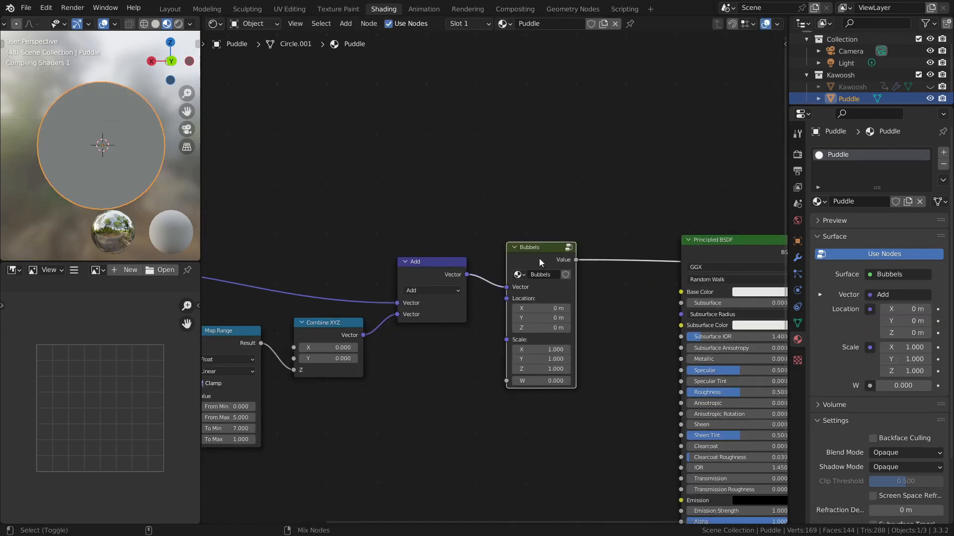
{"action": "middle_click_drag", "start_coordinate": [342, 427], "coordinate": [529, 416]}
{"action": "scroll", "coordinate": [429, 418], "scroll_direction": "up", "scroll_amount": 2}
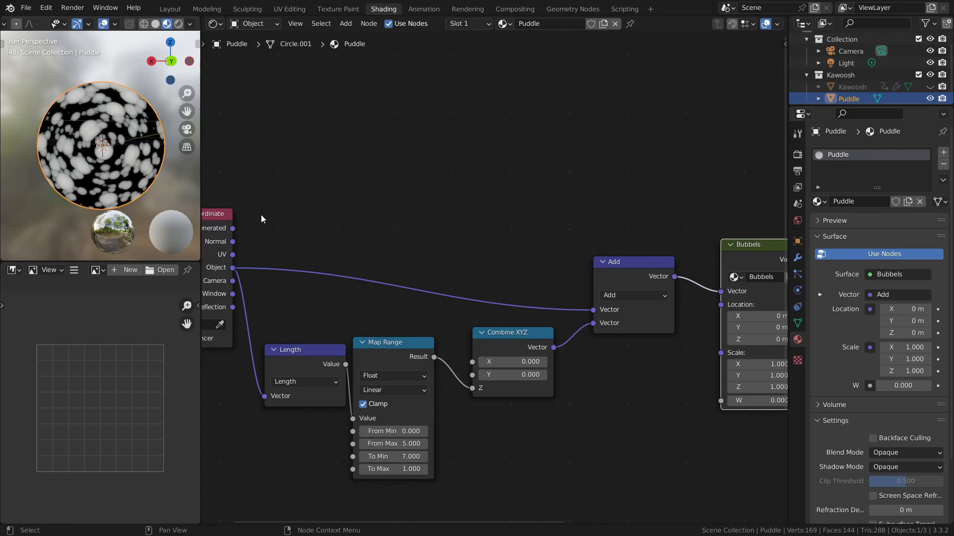
{"action": "scroll", "coordinate": [95, 159], "scroll_direction": "up", "scroll_amount": 2}
{"action": "scroll", "coordinate": [92, 158], "scroll_direction": "down", "scroll_amount": 1}
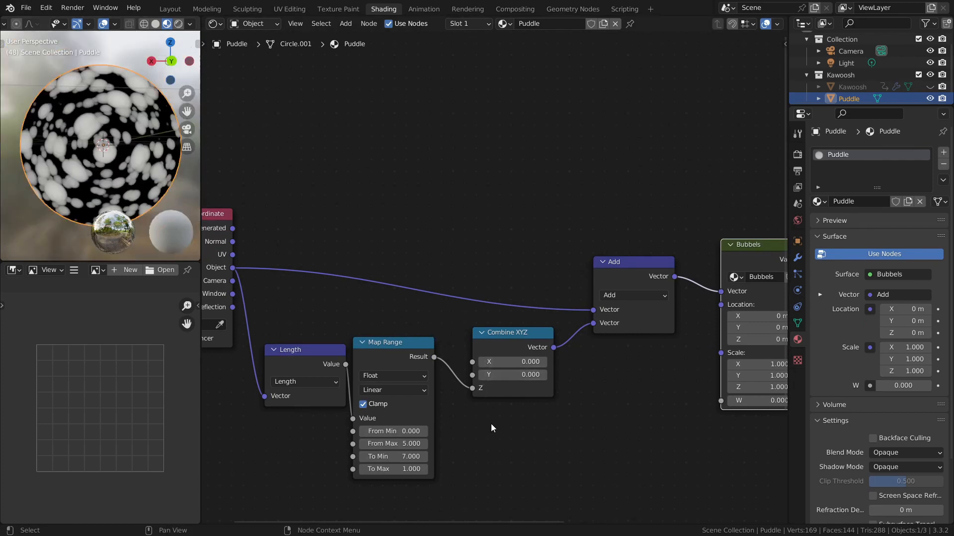
Step: Duplicate the Add node and insert the copy on the link between Texture Coordinate's Object output and the existing Add
{"action": "left_click_drag", "start_coordinate": [633, 263], "coordinate": [633, 220]}
{"action": "key", "text": "shift+d"}
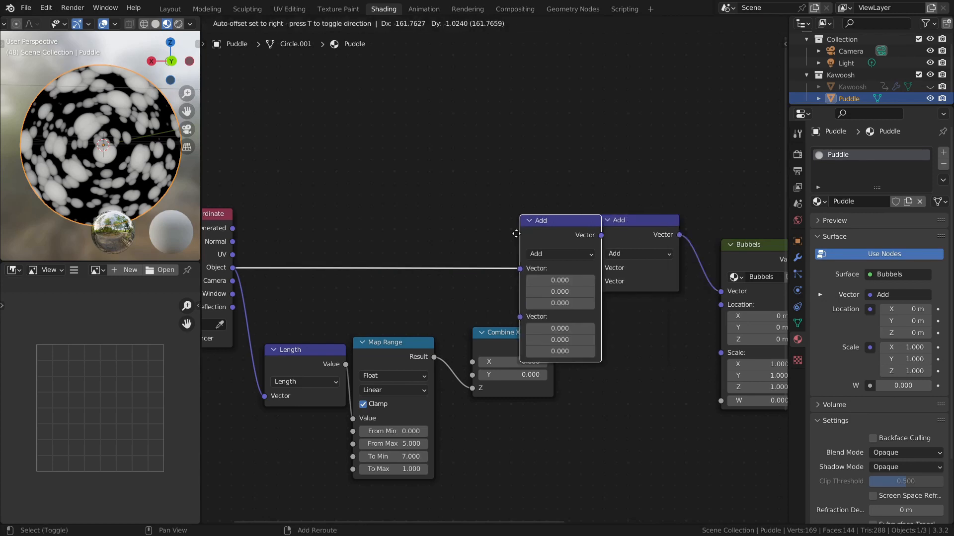
{"action": "left_click", "coordinate": [440, 224]}
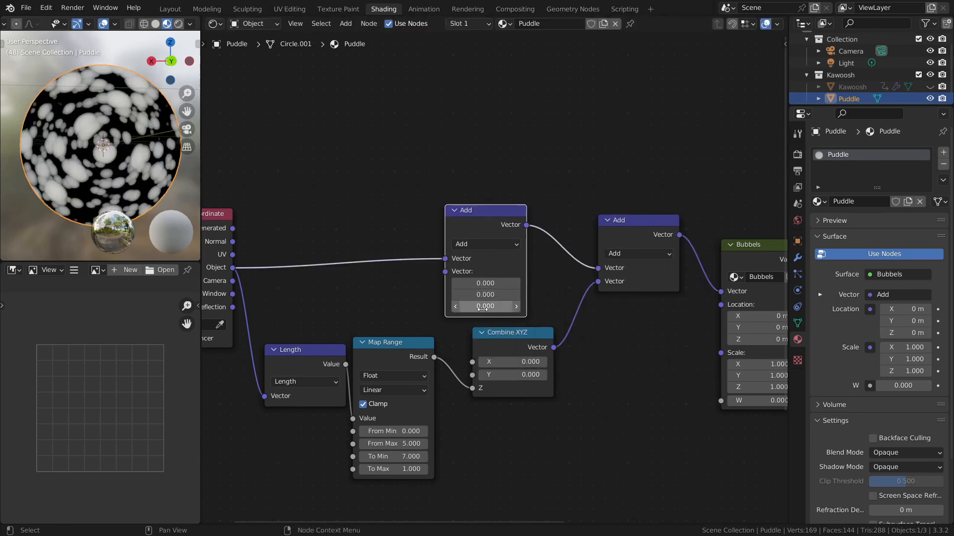
Step: Try negative Z offsets down to about -8.17 on the new Add node to test how the bubble pattern moves
{"action": "left_click_drag", "start_coordinate": [482, 308], "coordinate": [435, 308]}
{"action": "left_click_drag", "start_coordinate": [380, 356], "coordinate": [387, 356]}
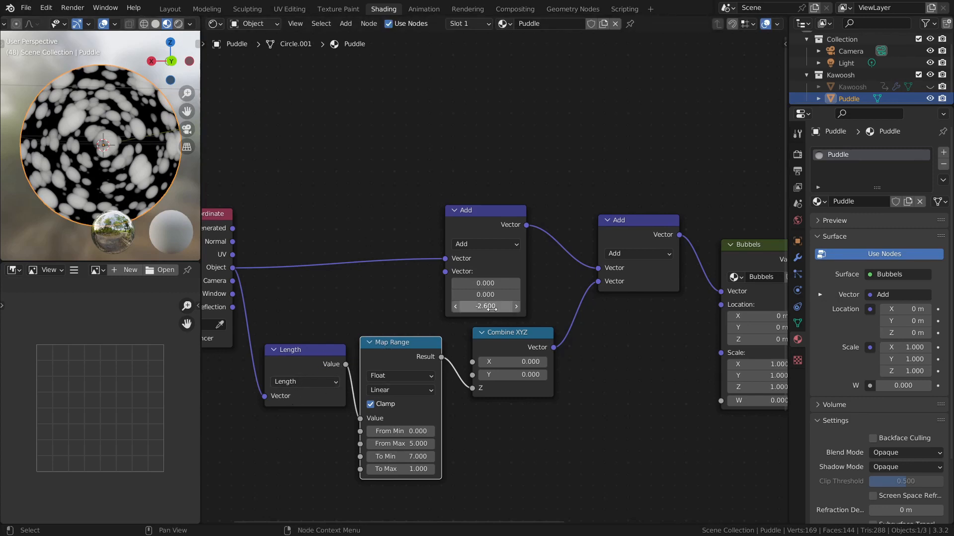
{"action": "left_click_drag", "start_coordinate": [492, 309], "coordinate": [489, 309]}
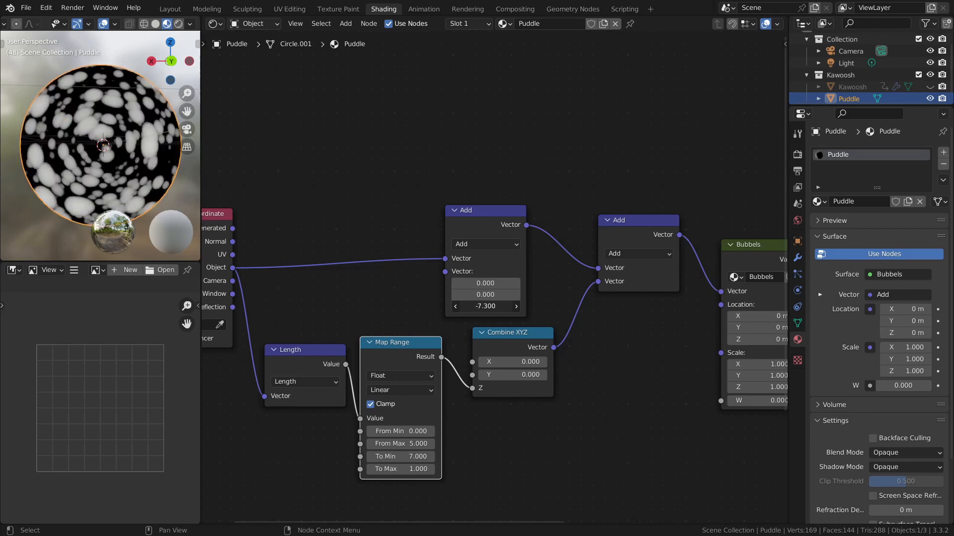
{"action": "left_click_drag", "start_coordinate": [489, 309], "coordinate": [536, 309]}
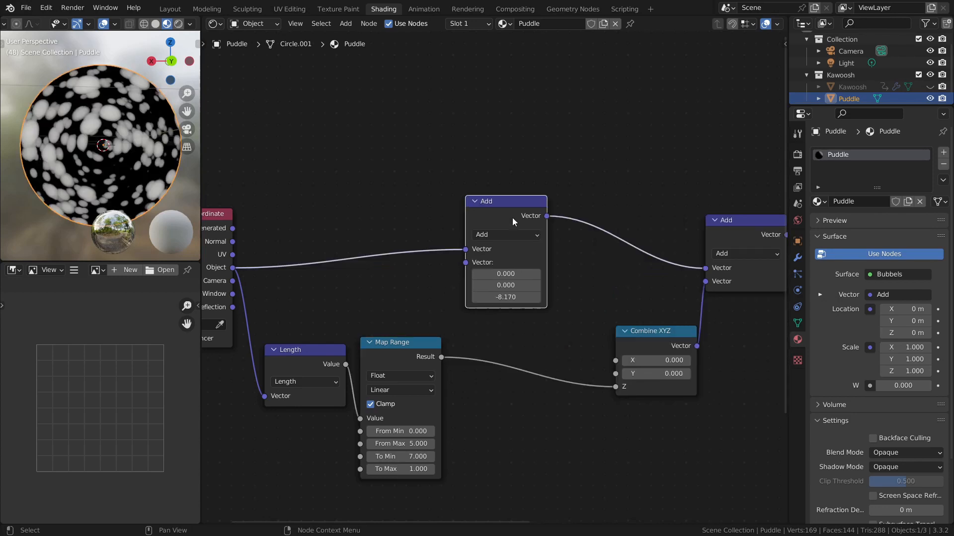
Step: Move the first Add node closer to the second one and set its Z offset to 0
{"action": "left_click_drag", "start_coordinate": [511, 218], "coordinate": [560, 217]}
{"action": "left_click", "coordinate": [550, 297]}
{"action": "type", "text": "0"}
{"action": "key", "text": "Return"}
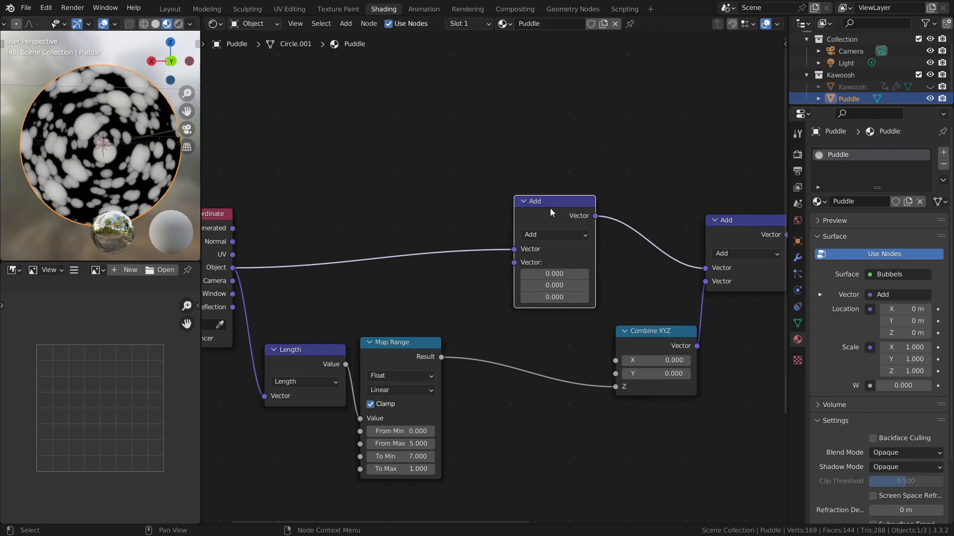
Step: Duplicate the Add node onto the link right after Texture Coordinate's Object output and set the copy's operation to Normalize
{"action": "key", "text": "shift+d"}
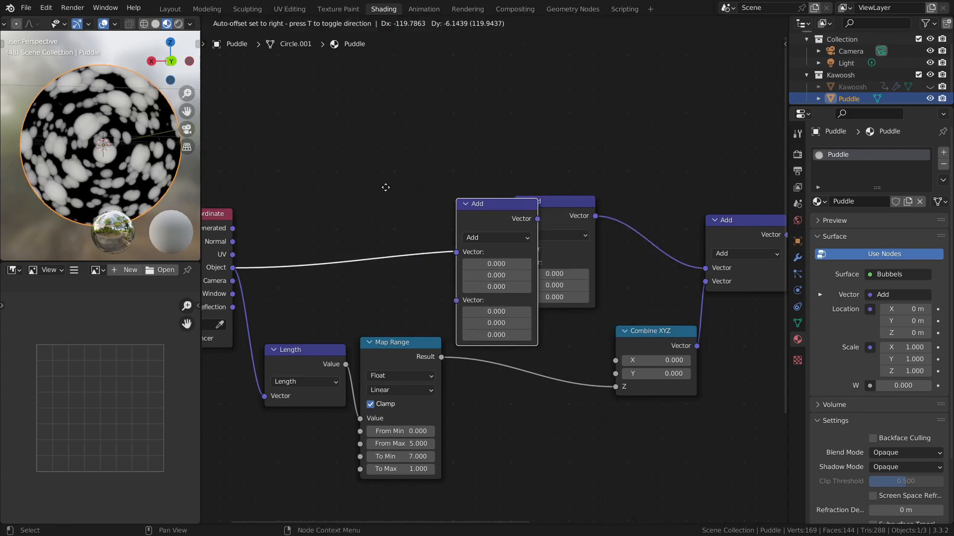
{"action": "left_click", "coordinate": [347, 186]}
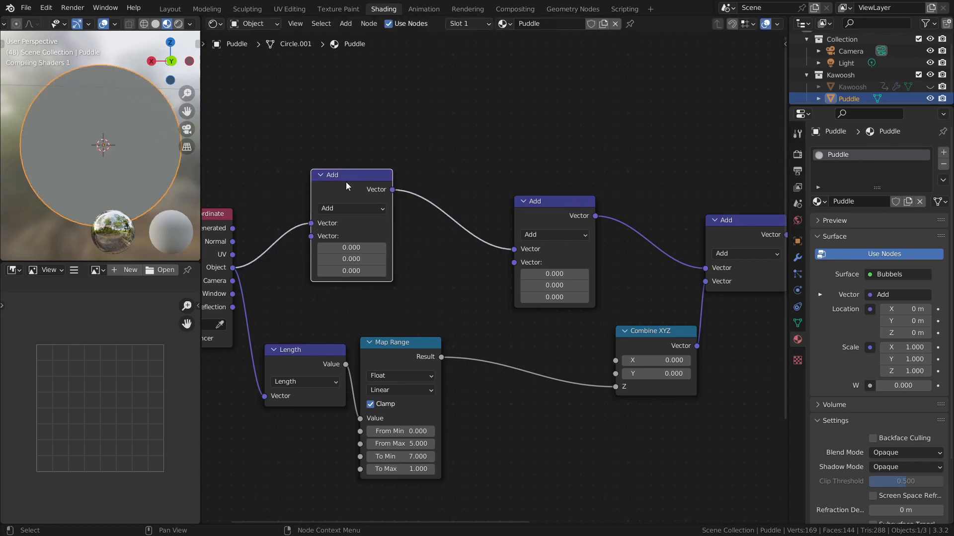
{"action": "left_click", "coordinate": [340, 207]}
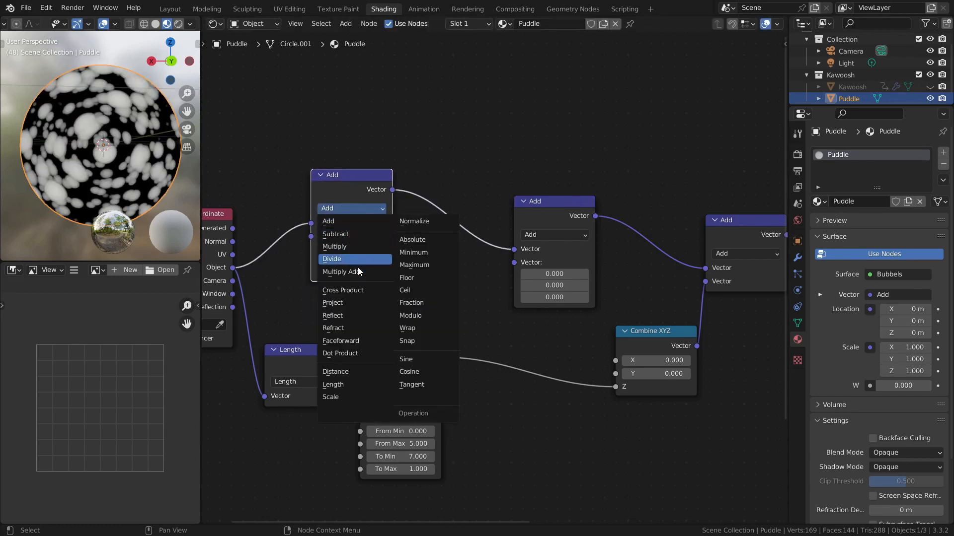
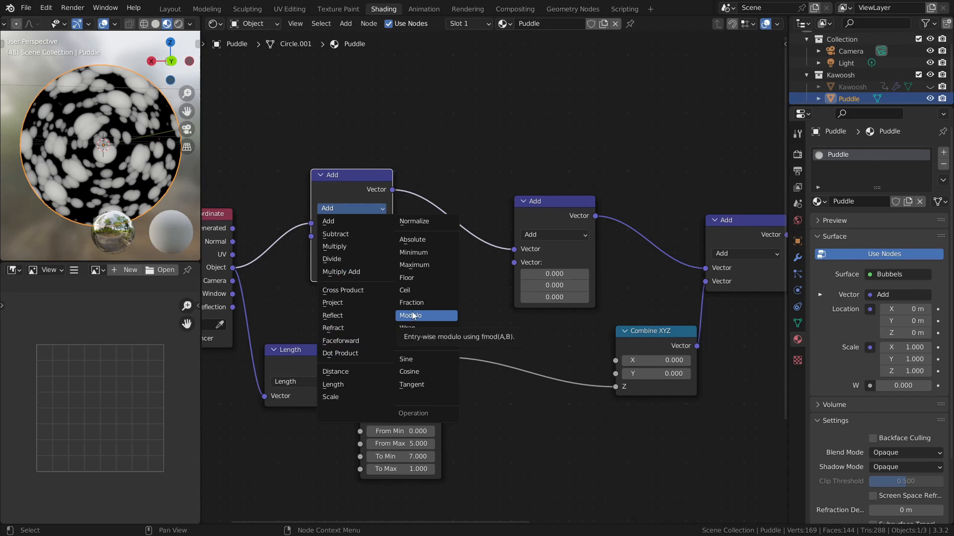
{"action": "left_click", "coordinate": [423, 222]}
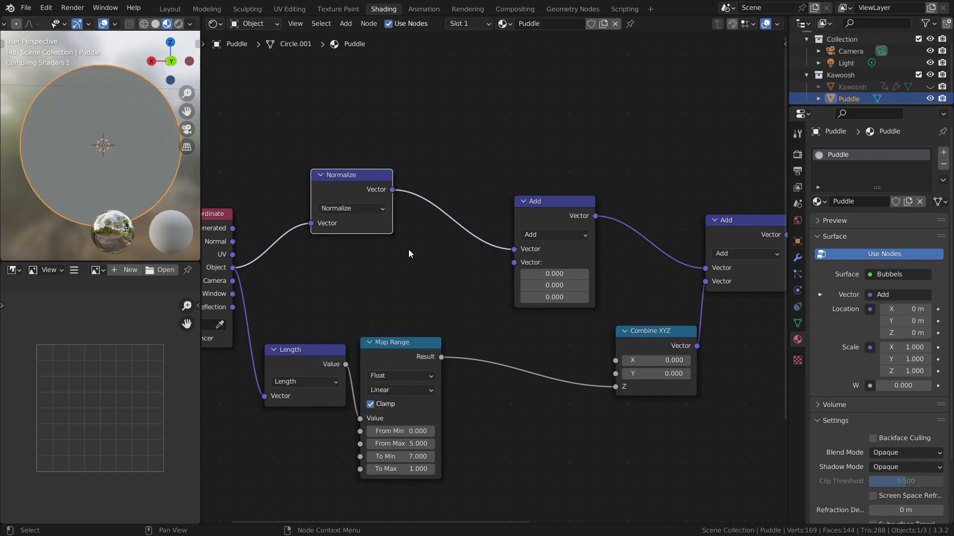
{"action": "left_click_drag", "start_coordinate": [353, 177], "coordinate": [337, 213]}
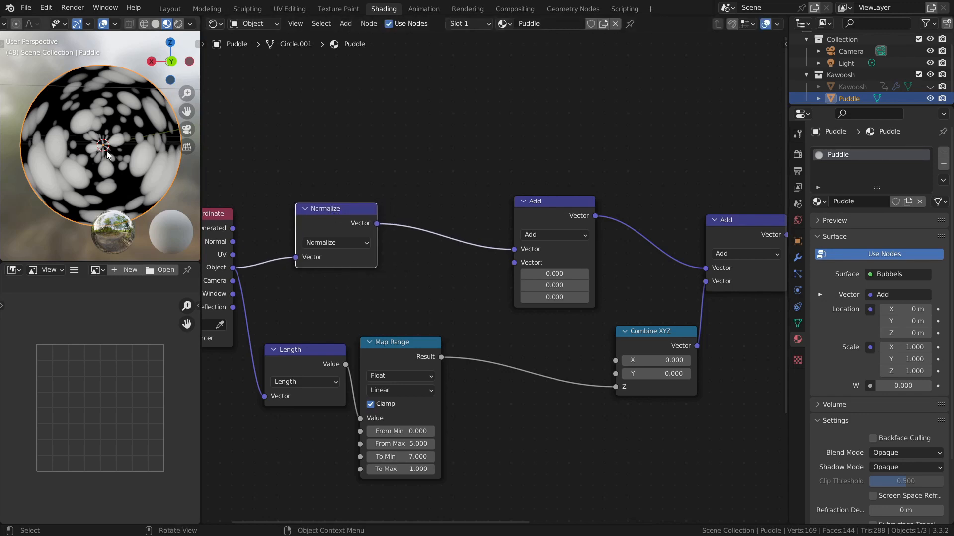
{"action": "scroll", "coordinate": [107, 154], "scroll_direction": "up", "scroll_amount": 4}
{"action": "scroll", "coordinate": [135, 143], "scroll_direction": "down", "scroll_amount": 4}
{"action": "scroll", "coordinate": [130, 145], "scroll_direction": "up", "scroll_amount": 4}
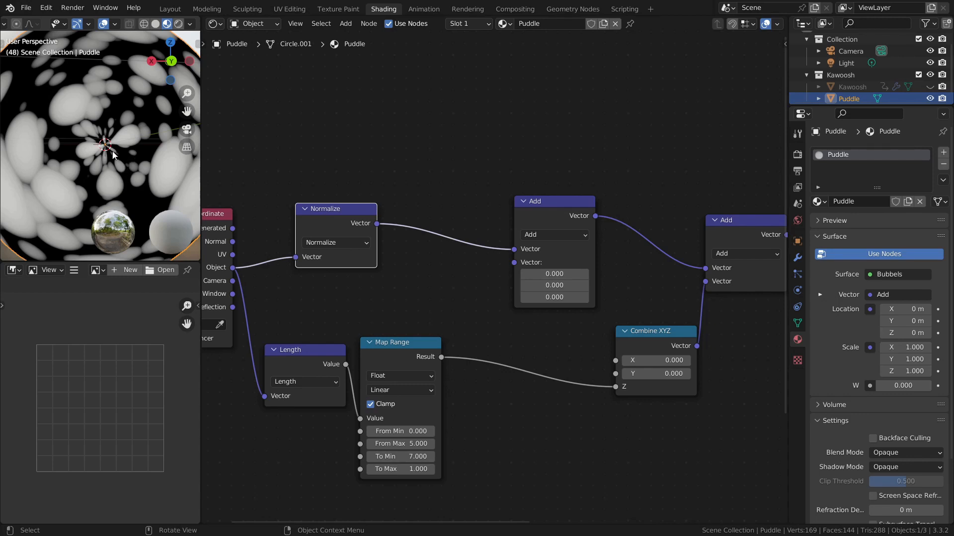
{"action": "left_click_drag", "start_coordinate": [344, 210], "coordinate": [329, 210]}
{"action": "scroll", "coordinate": [107, 151], "scroll_direction": "down", "scroll_amount": 4}
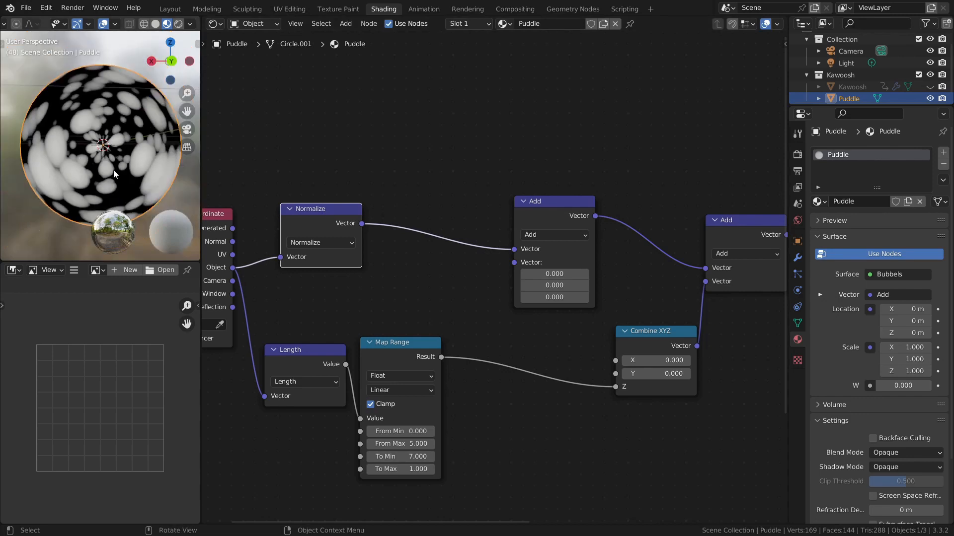
Step: Duplicate the Normalize node, insert the copy between Normalize and the first Add, and set its operation to Scale
{"action": "key", "text": "shift+d"}
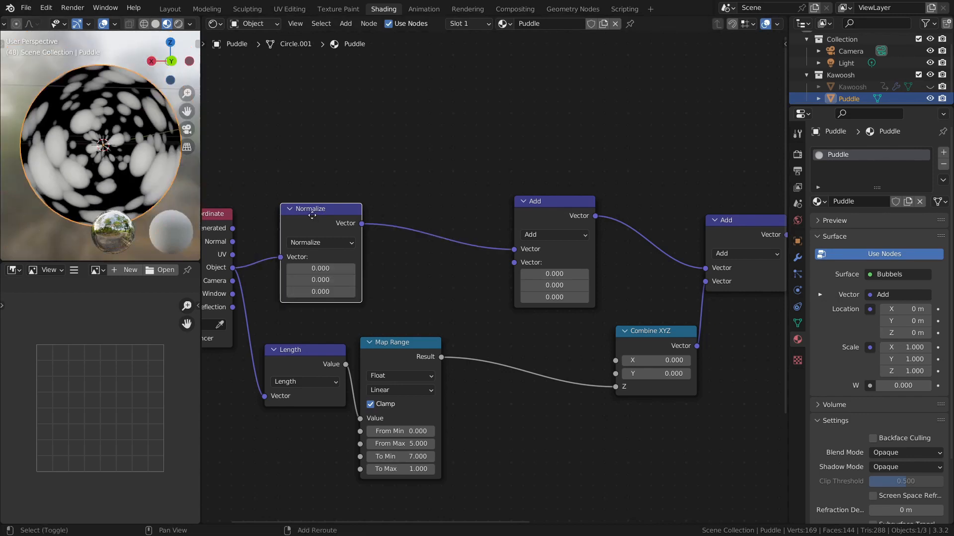
{"action": "left_click", "coordinate": [421, 218]}
{"action": "left_click", "coordinate": [426, 237]}
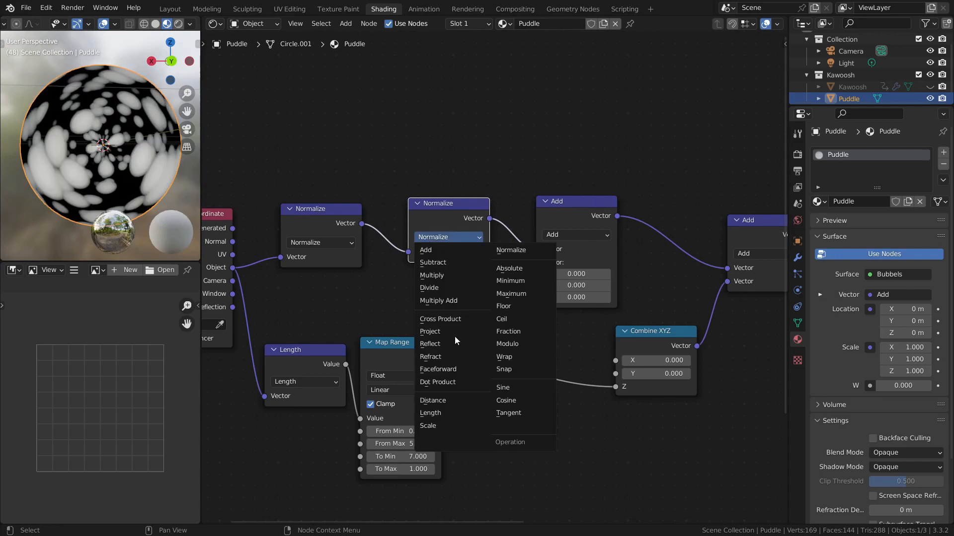
{"action": "left_click", "coordinate": [450, 424]}
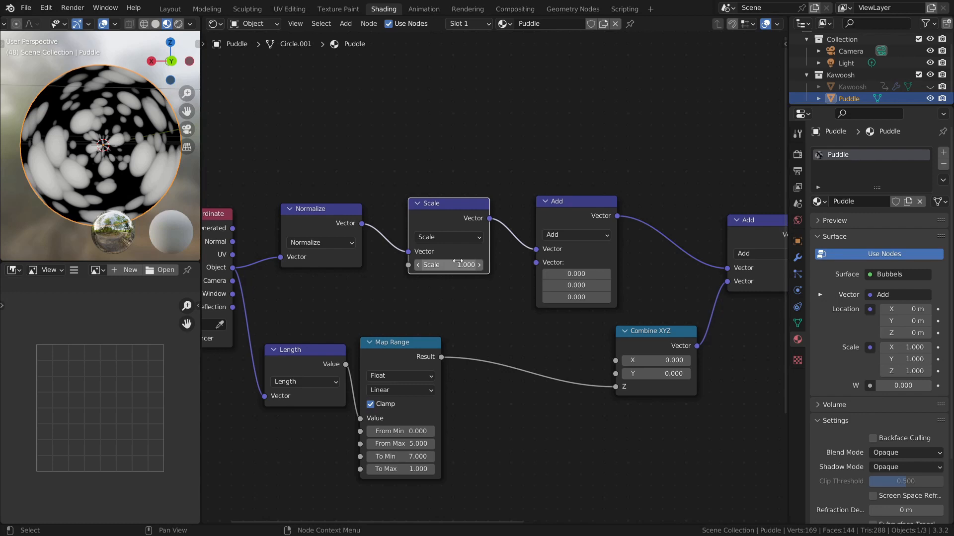
Step: Try Scale node values of 7, 10 and 20, and shift the following Add node's Z offset to -3.4
{"action": "left_click_drag", "start_coordinate": [459, 264], "coordinate": [471, 264]}
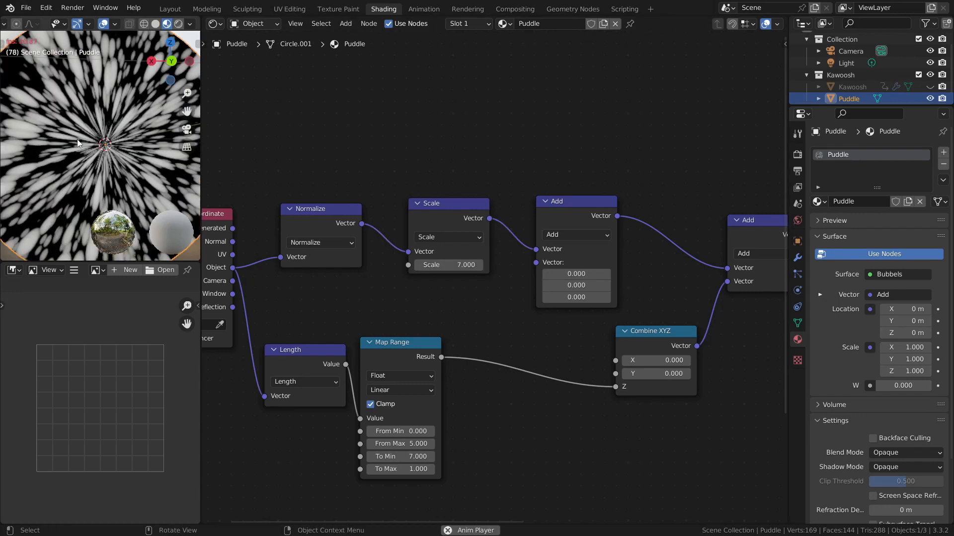
{"action": "left_click", "coordinate": [459, 265]}
{"action": "type", "text": "10"}
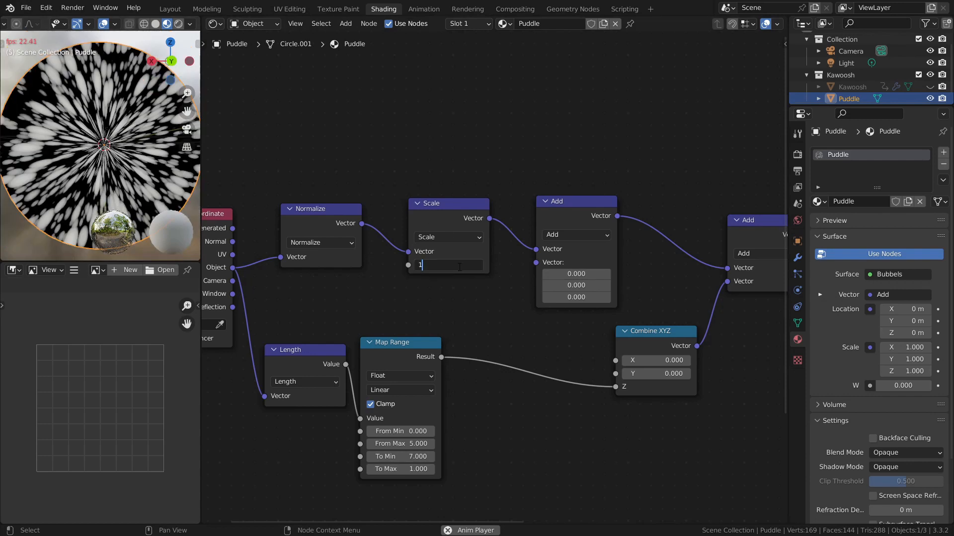
{"action": "key", "text": "Return"}
{"action": "left_click", "coordinate": [458, 265]}
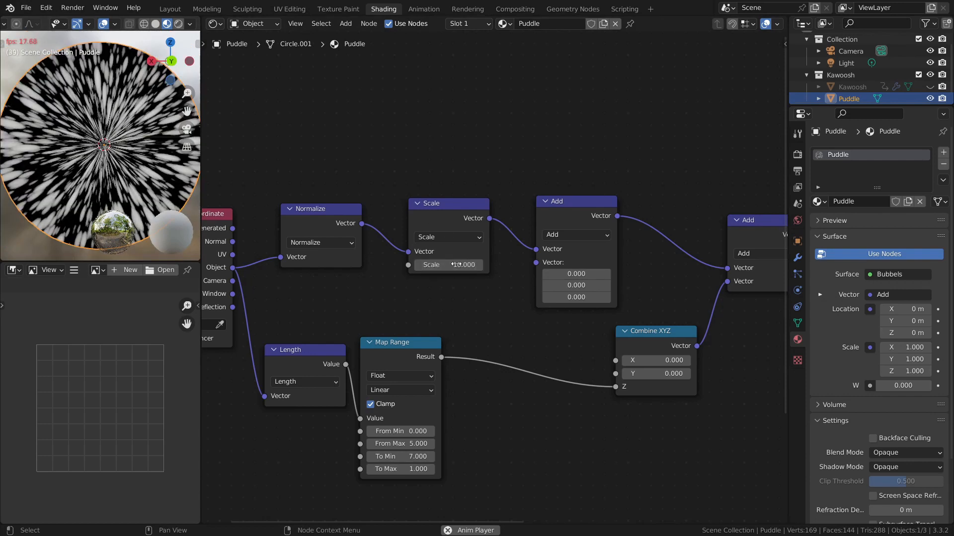
{"action": "type", "text": "25"}
{"action": "key", "text": "Return"}
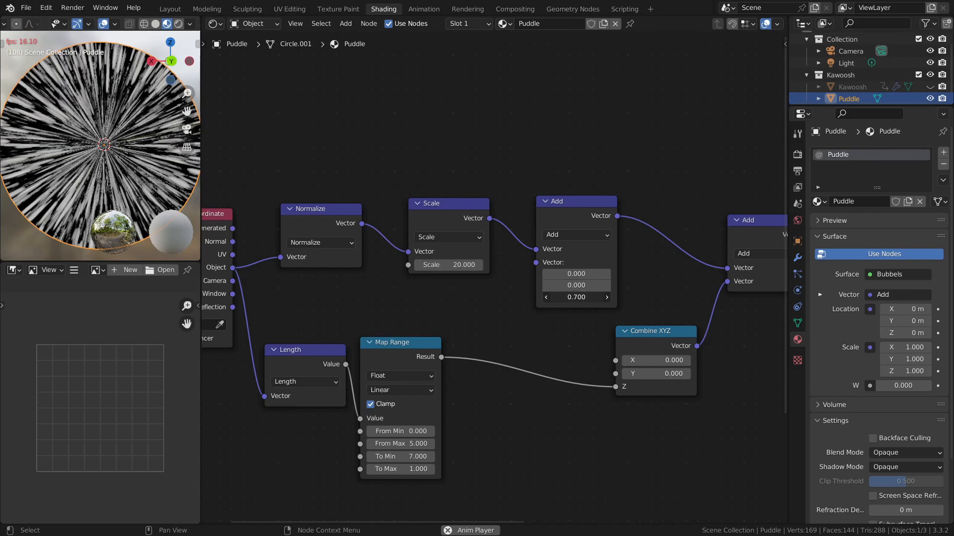
{"action": "left_click_drag", "start_coordinate": [576, 297], "coordinate": [556, 297]}
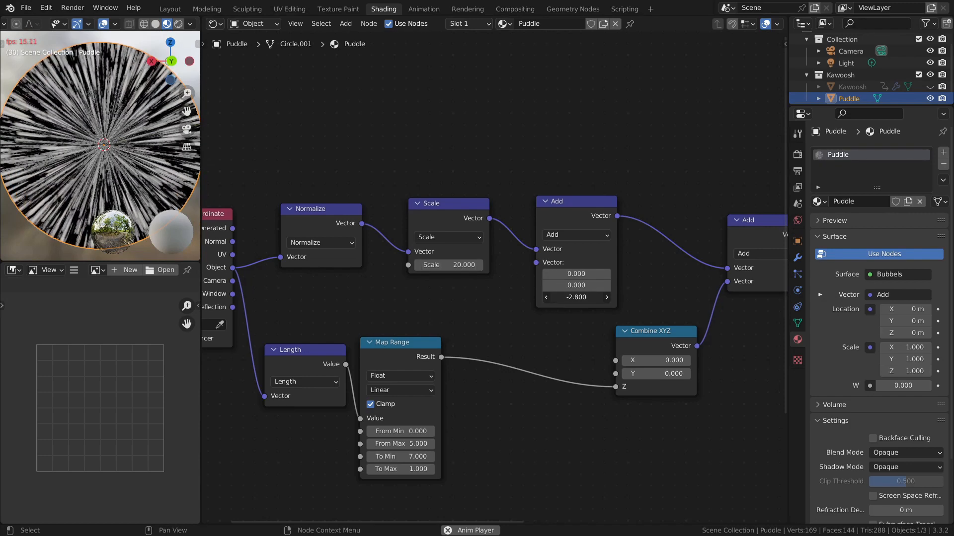
Step: Set the Scale node's value to 10 and lower the following Add node's Z offset to about -10.39
{"action": "left_click", "coordinate": [447, 266]}
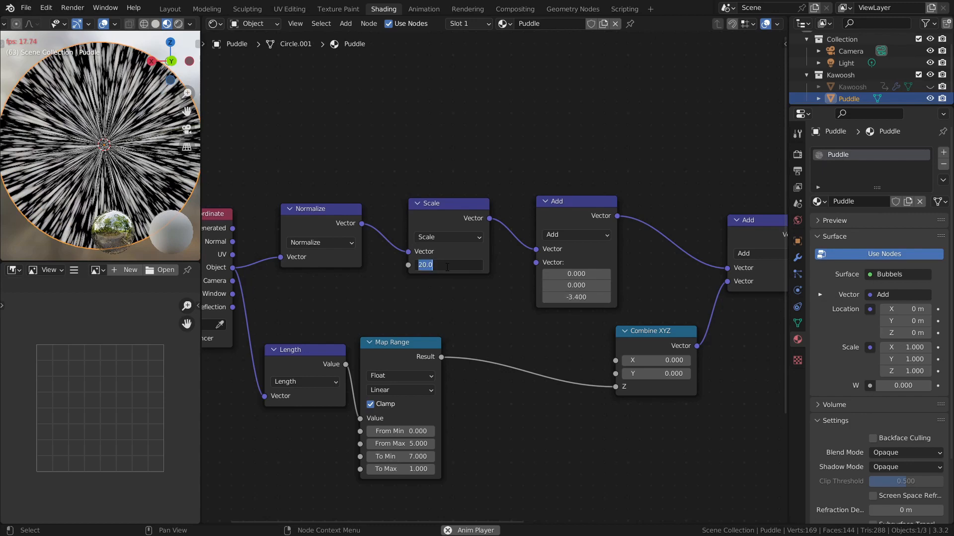
{"action": "type", "text": "10"}
{"action": "key", "text": "Return"}
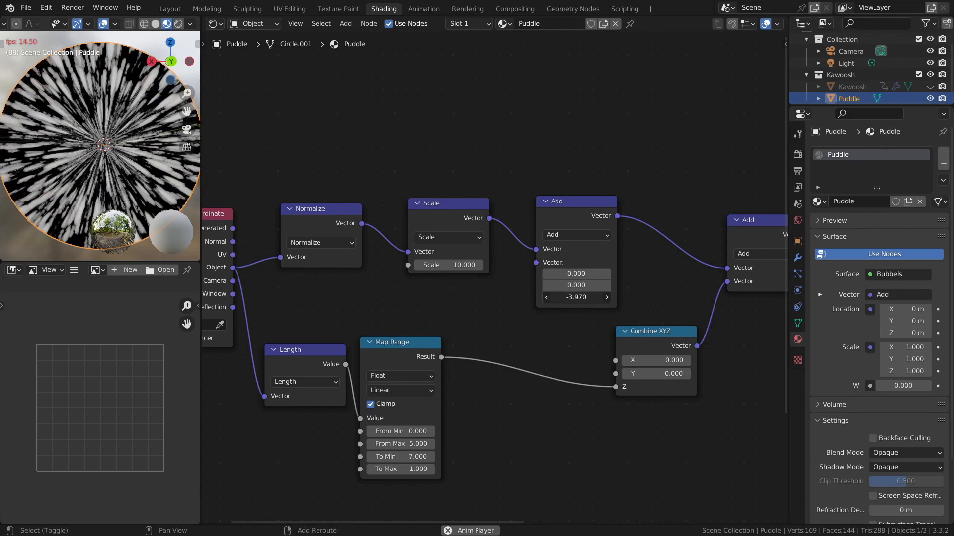
{"action": "left_click_drag", "start_coordinate": [576, 297], "coordinate": [389, 297], "text": "shift"}
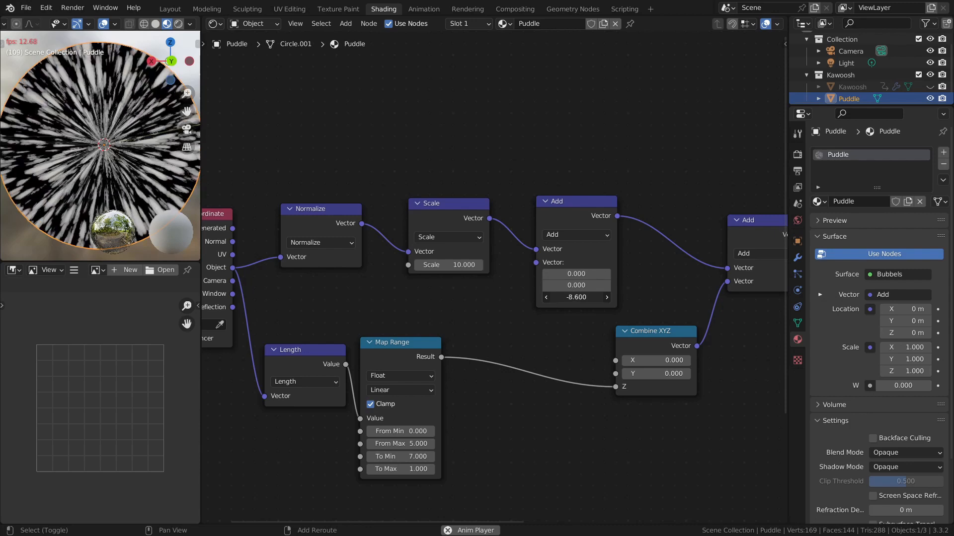
{"action": "left_click_drag", "start_coordinate": [576, 297], "coordinate": [554, 297], "text": "shift"}
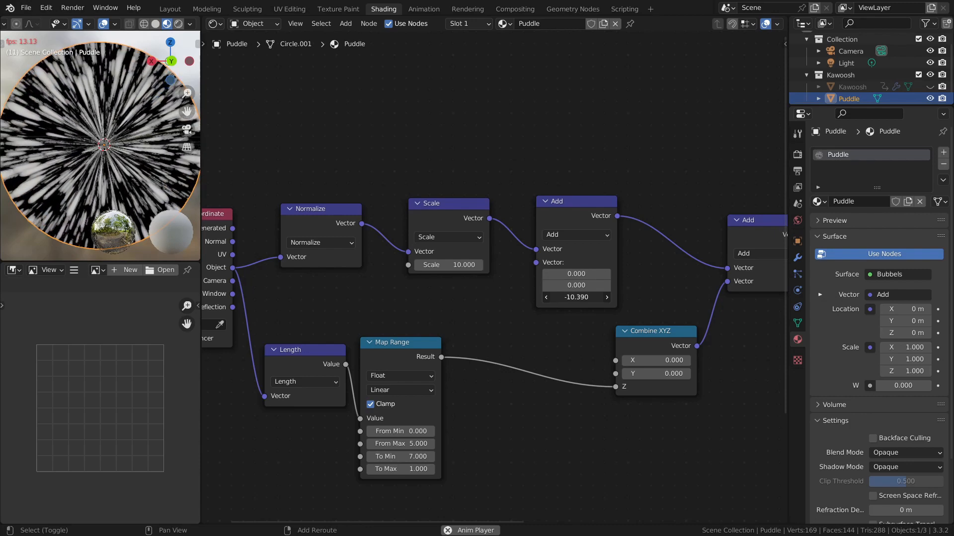
Step: Try -10 as the Z offset of the Add node after Scale, and reset that offset to 0
{"action": "left_click", "coordinate": [578, 298]}
{"action": "type", "text": "-10"}
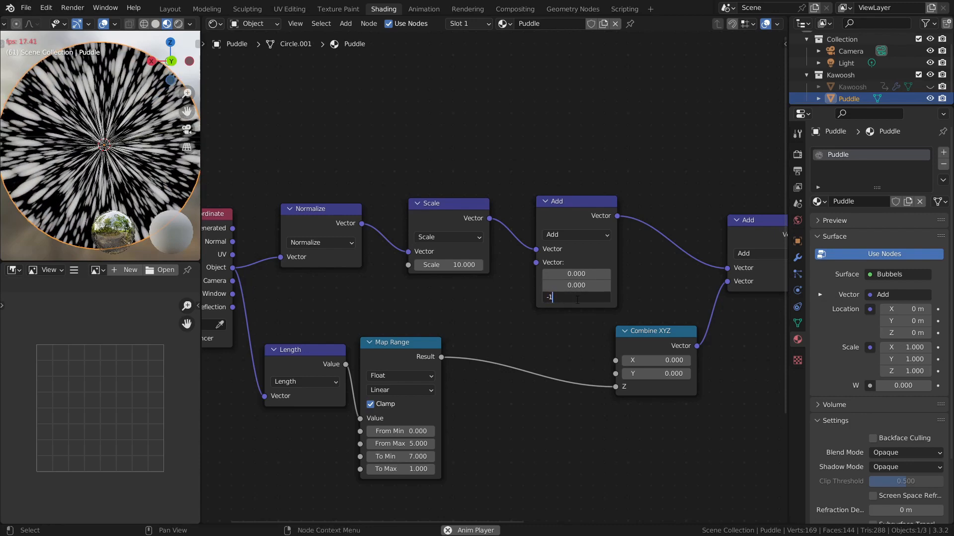
{"action": "key", "text": "Return"}
{"action": "left_click", "coordinate": [577, 298]}
{"action": "type", "text": "0"}
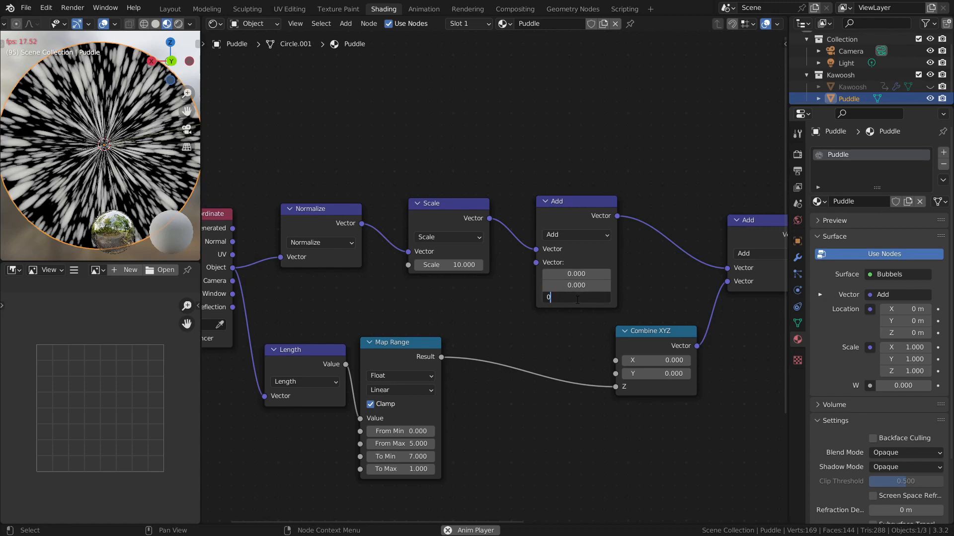
{"action": "key", "text": "Return"}
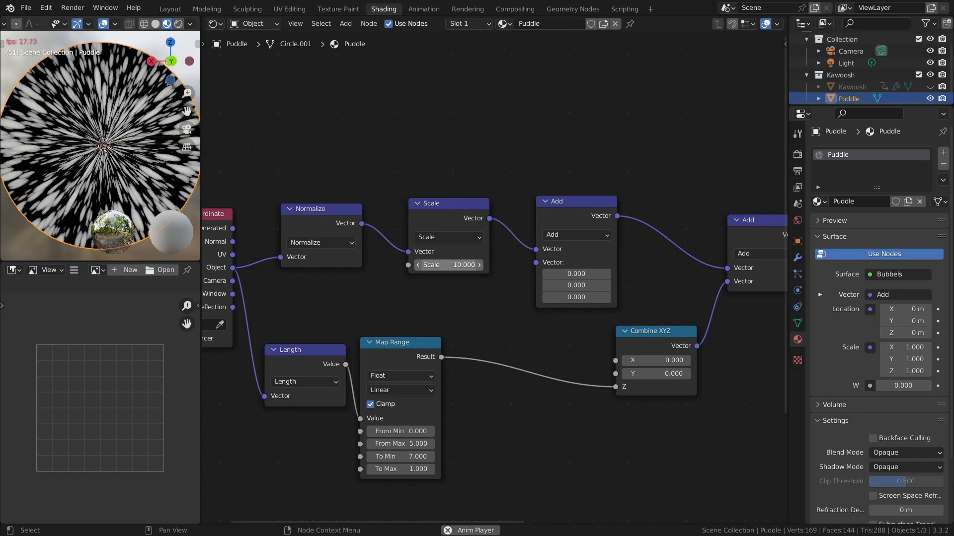
Step: Try 7 as the Scale node's value and restore it to 10
{"action": "left_click", "coordinate": [453, 264]}
{"action": "type", "text": "7"}
{"action": "key", "text": "Return"}
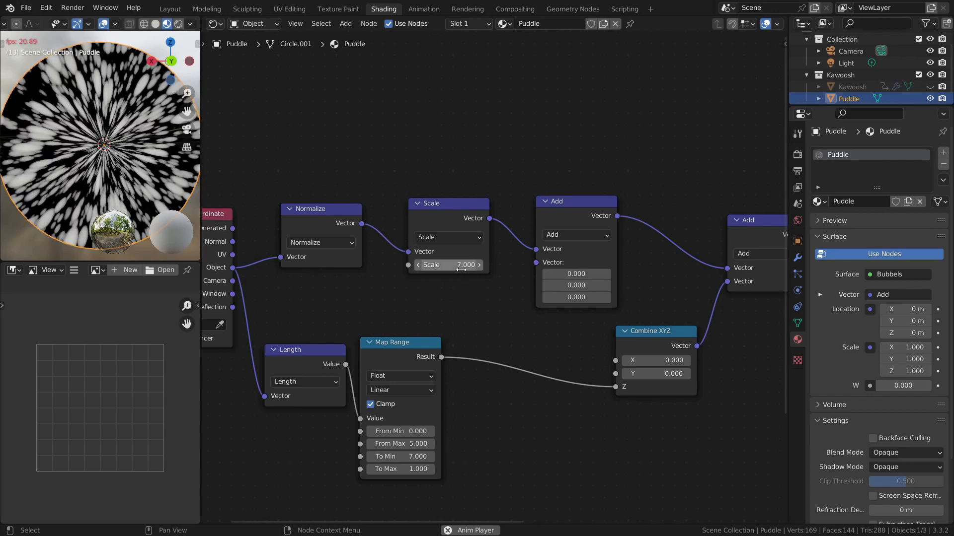
{"action": "left_click", "coordinate": [461, 268]}
{"action": "type", "text": "10"}
{"action": "key", "text": "Return"}
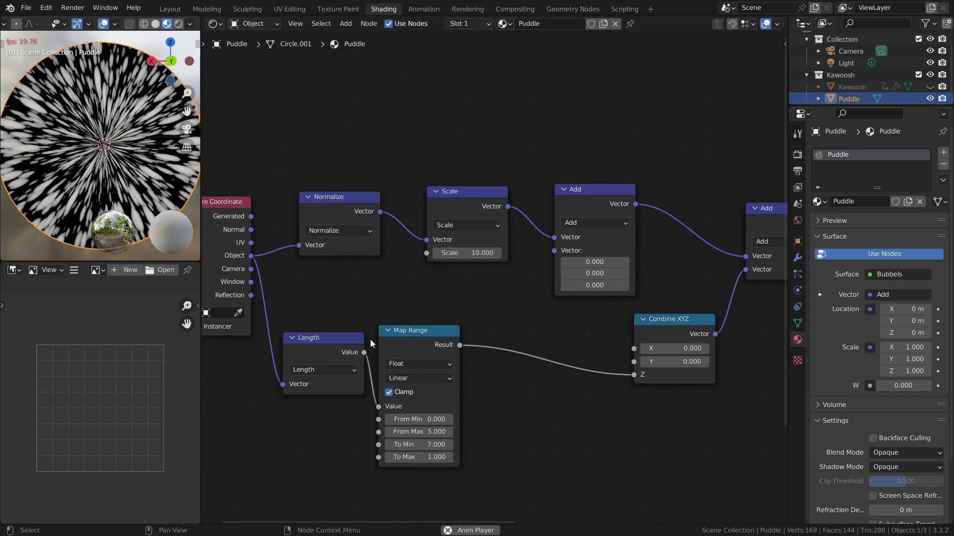
Step: Move the Map Range and Length nodes up beneath the Normalize and Scale nodes to tidy the layout
{"action": "left_click_drag", "start_coordinate": [394, 335], "coordinate": [469, 288]}
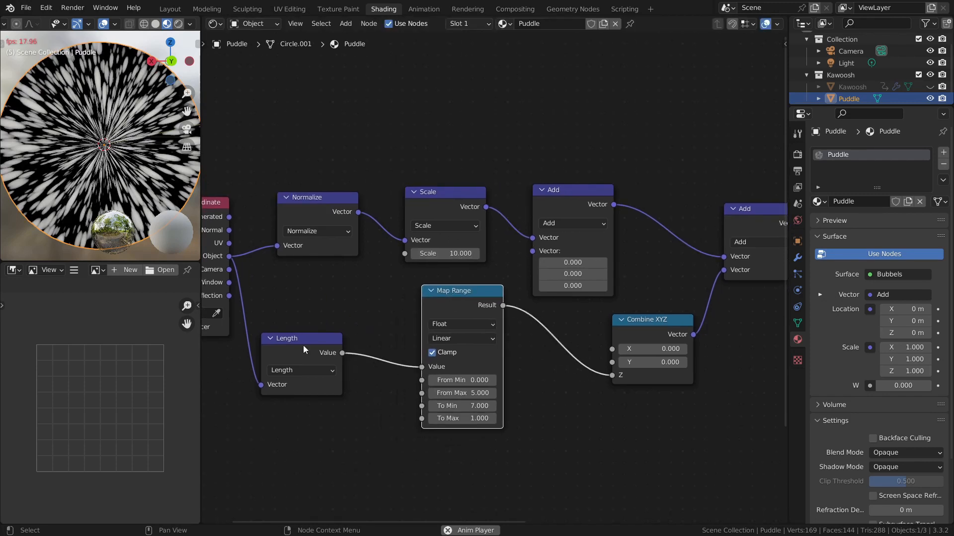
{"action": "left_click_drag", "start_coordinate": [303, 345], "coordinate": [323, 296]}
{"action": "middle_click_drag", "start_coordinate": [350, 399], "coordinate": [445, 353]}
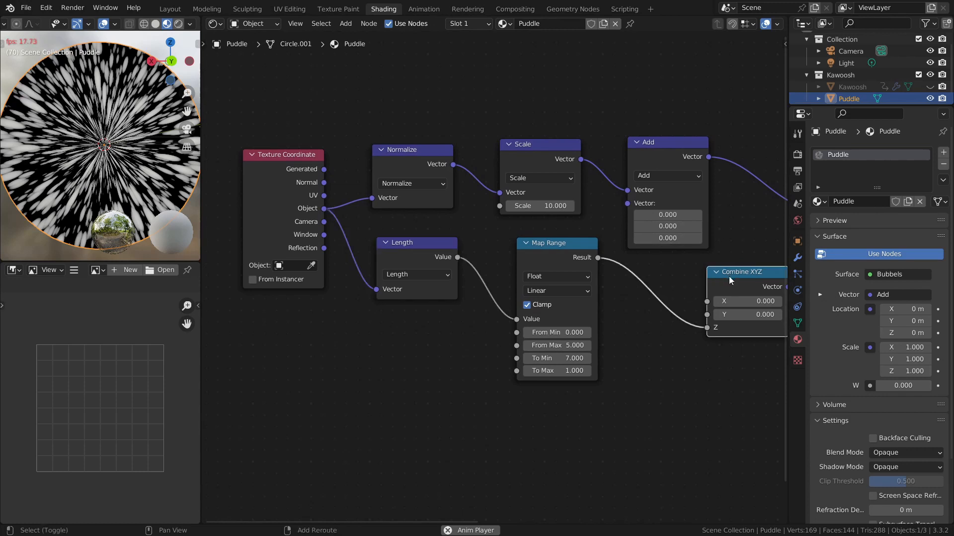
Step: Duplicate the Combine XYZ node, place the copy below Length, and link its Vector to the second input of the Add node after Scale
{"action": "left_click_drag", "start_coordinate": [729, 276], "coordinate": [582, 278]}
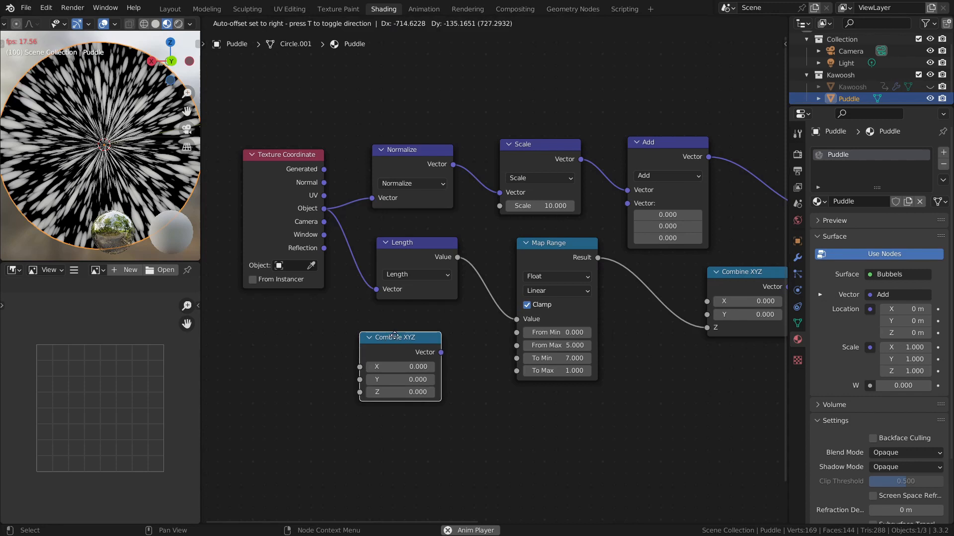
{"action": "left_click", "coordinate": [460, 347]}
{"action": "left_click_drag", "start_coordinate": [456, 344], "coordinate": [617, 202]}
Step: Add a Value node in the free space before the duplicated Combine XYZ node
{"action": "middle_click_drag", "start_coordinate": [256, 397], "coordinate": [433, 392]}
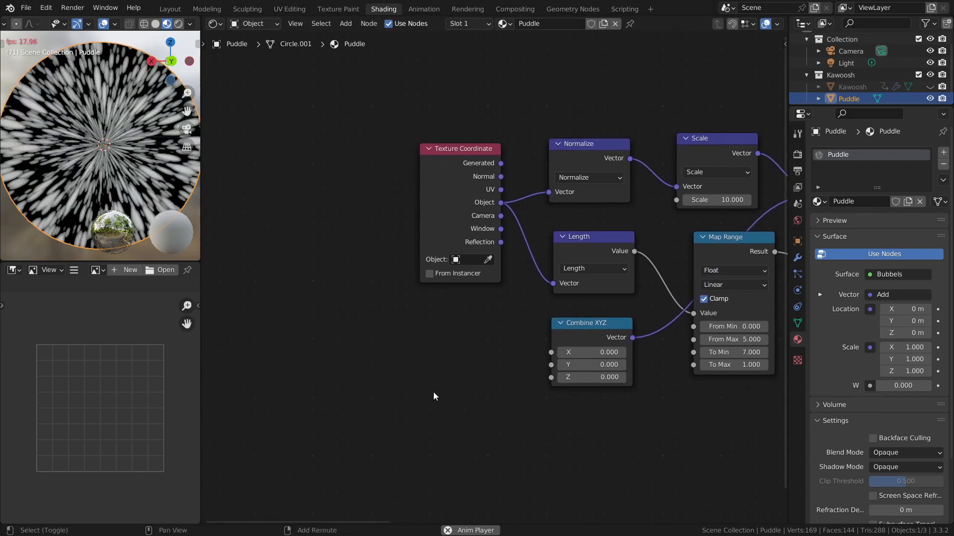
{"action": "key", "text": "shift+a"}
{"action": "type", "text": "va"}
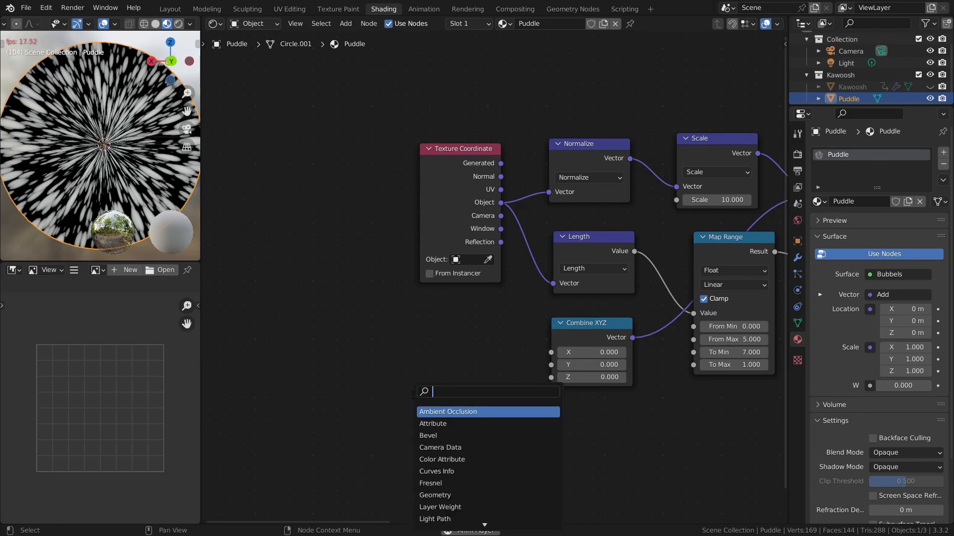
{"action": "type", "text": "lu"}
{"action": "key", "text": "Return"}
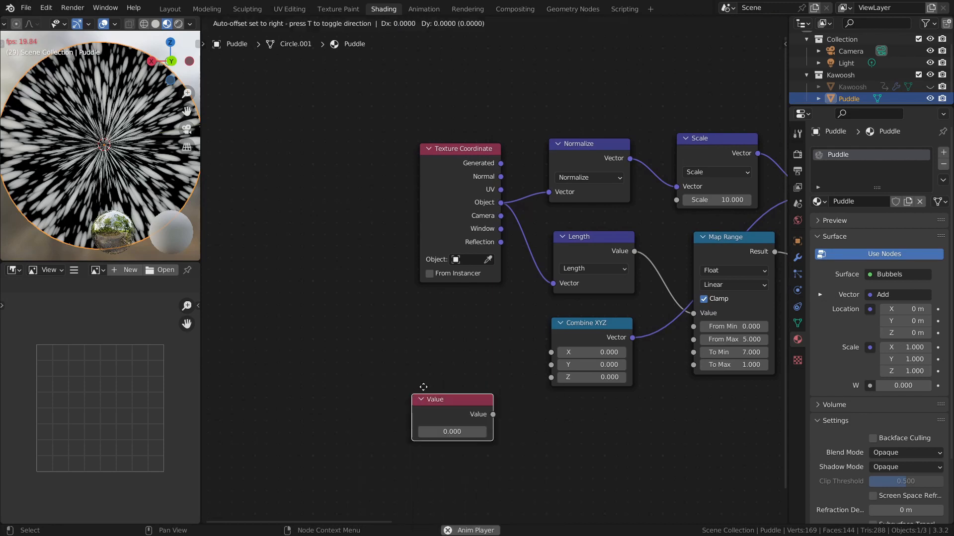
{"action": "left_click", "coordinate": [271, 339]}
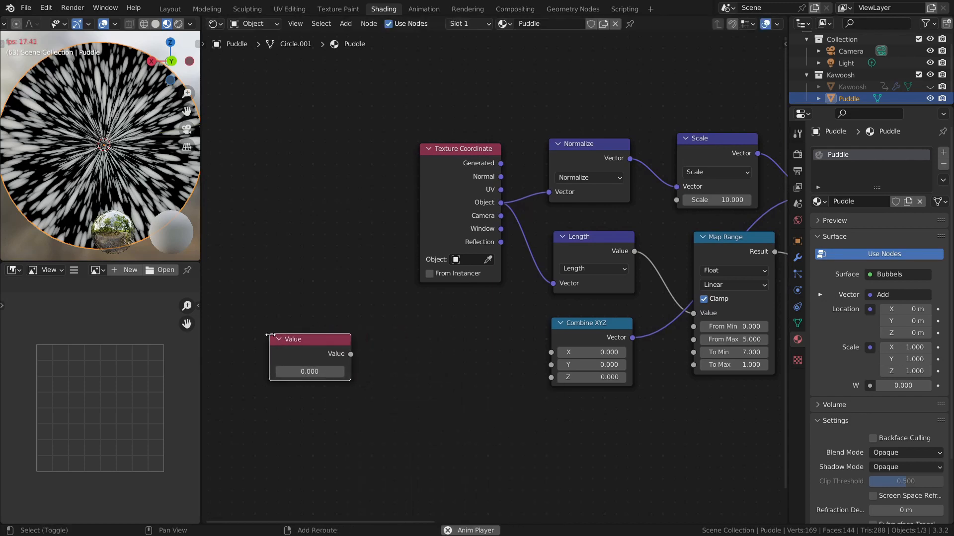
Step: Add a Math node between the Value node and the duplicated Combine XYZ, with its operation set to Multiply
{"action": "key", "text": "shift+a"}
{"action": "left_click", "coordinate": [358, 336]}
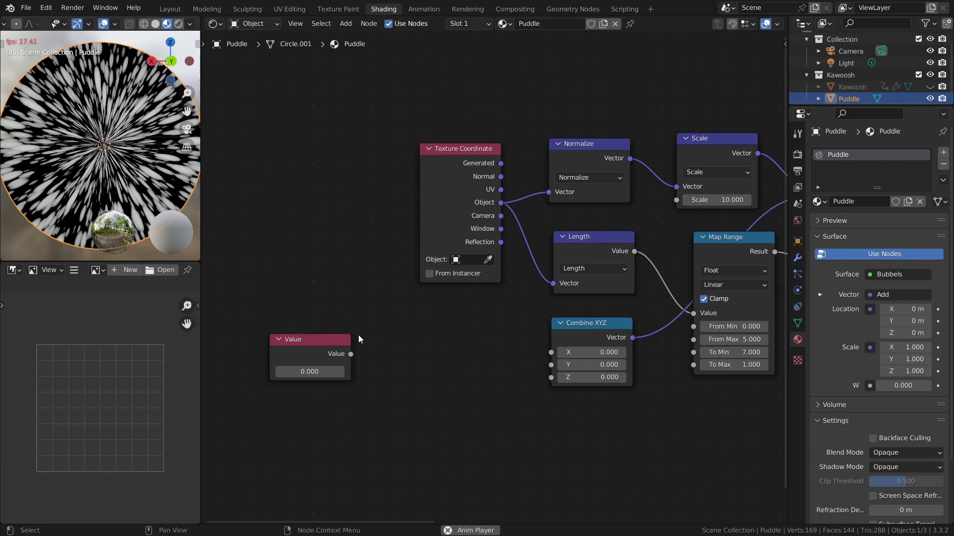
{"action": "left_click", "coordinate": [314, 350]}
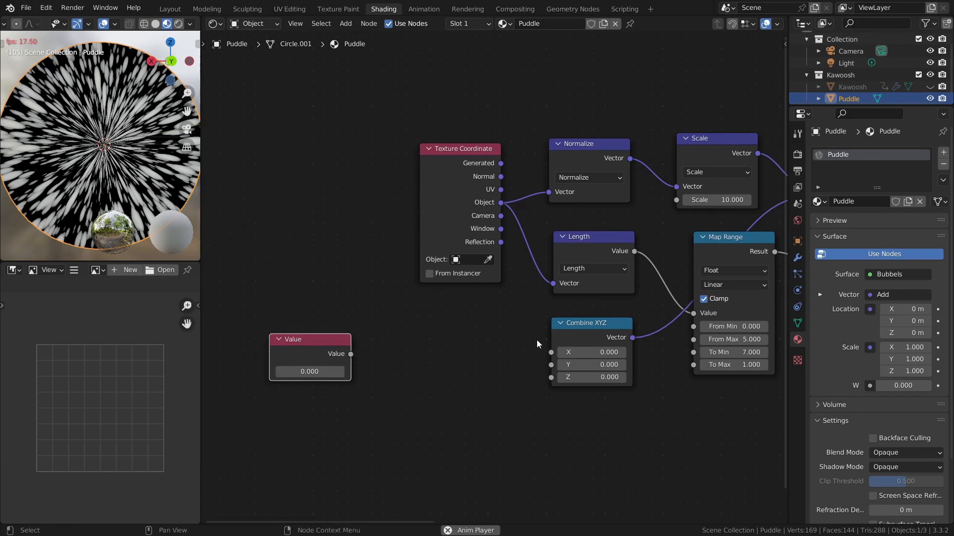
{"action": "key", "text": "shift+a"}
{"action": "left_click", "coordinate": [317, 365]}
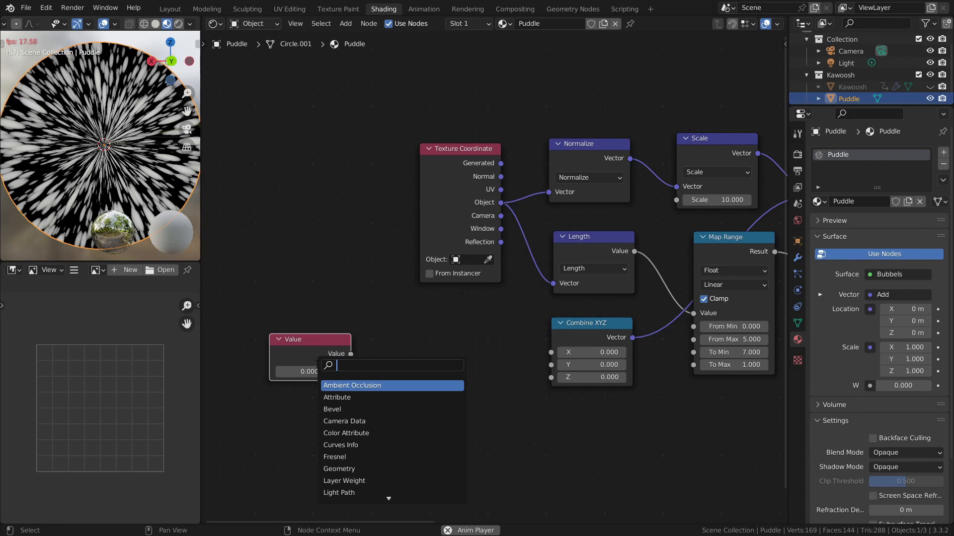
{"action": "type", "text": "math"}
{"action": "key", "text": "Return"}
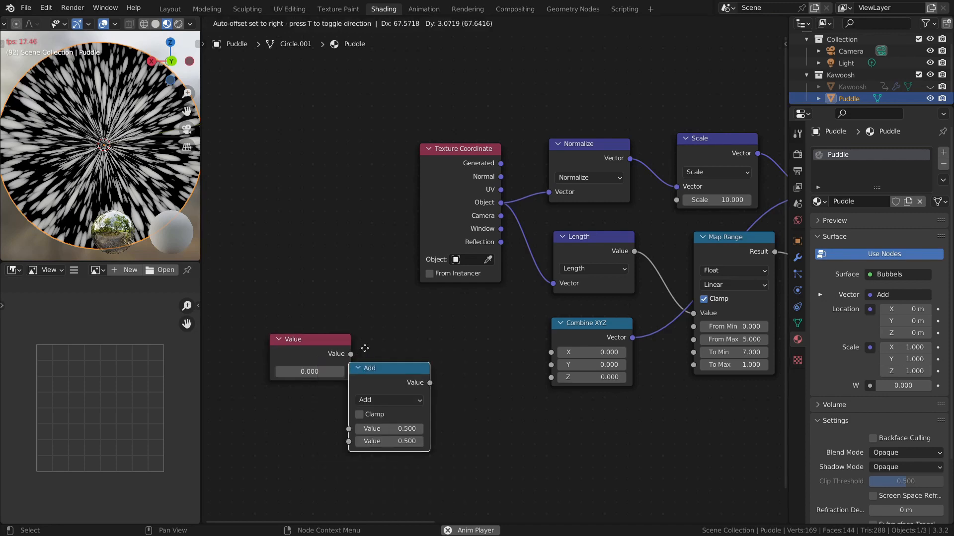
{"action": "left_click", "coordinate": [382, 317]}
{"action": "left_click", "coordinate": [417, 369]}
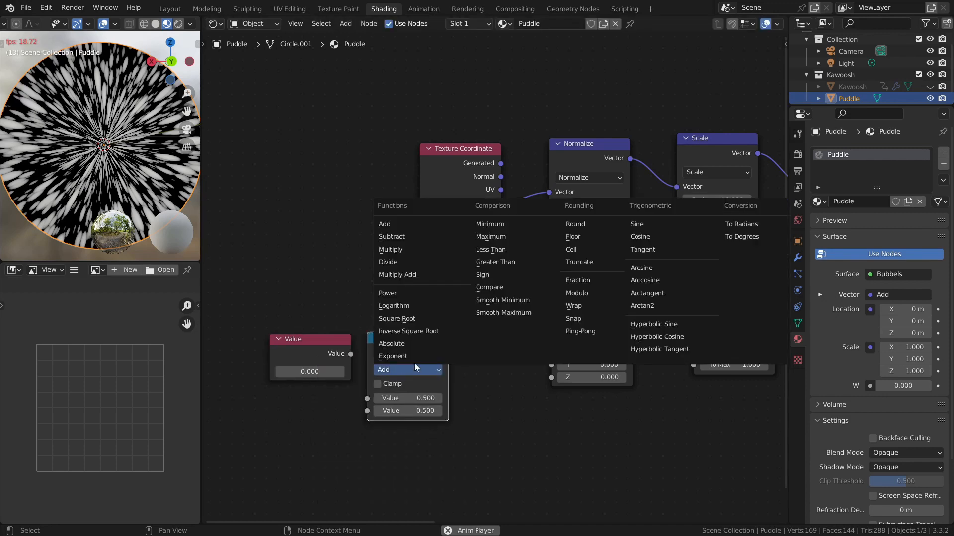
{"action": "left_click", "coordinate": [425, 249]}
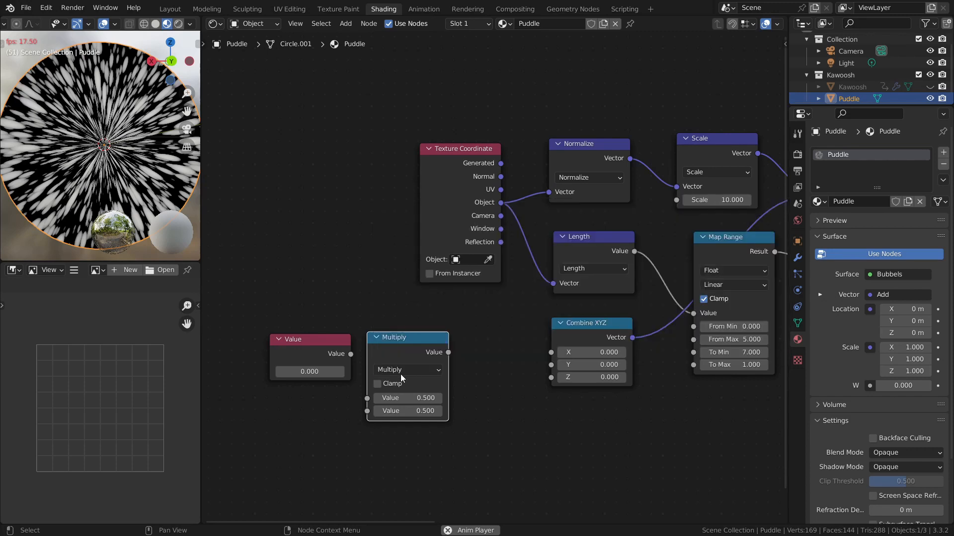
Step: Link the Value node to the Multiply node's first input and set the second input to 1
{"action": "left_click_drag", "start_coordinate": [351, 354], "coordinate": [367, 398]}
{"action": "left_click", "coordinate": [425, 410]}
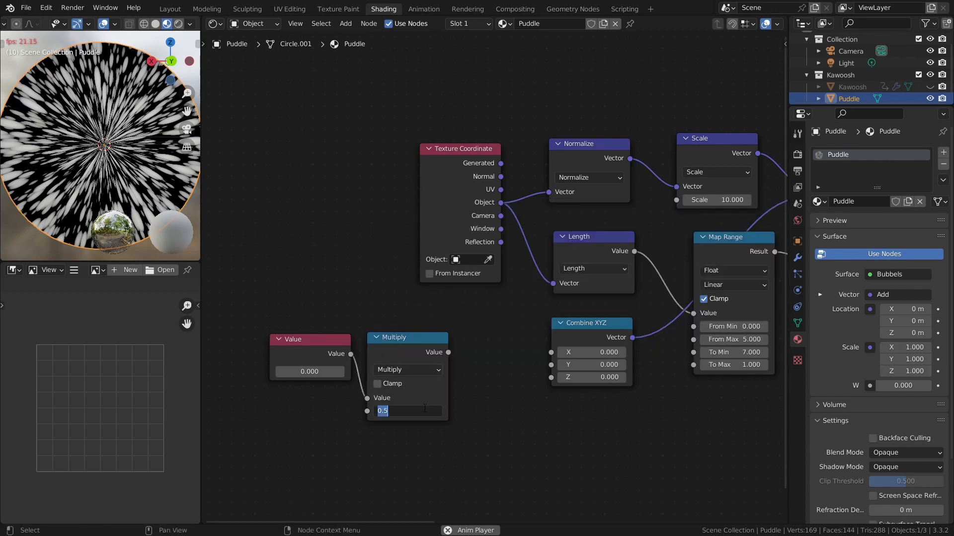
{"action": "type", "text": "1"}
{"action": "key", "text": "Return"}
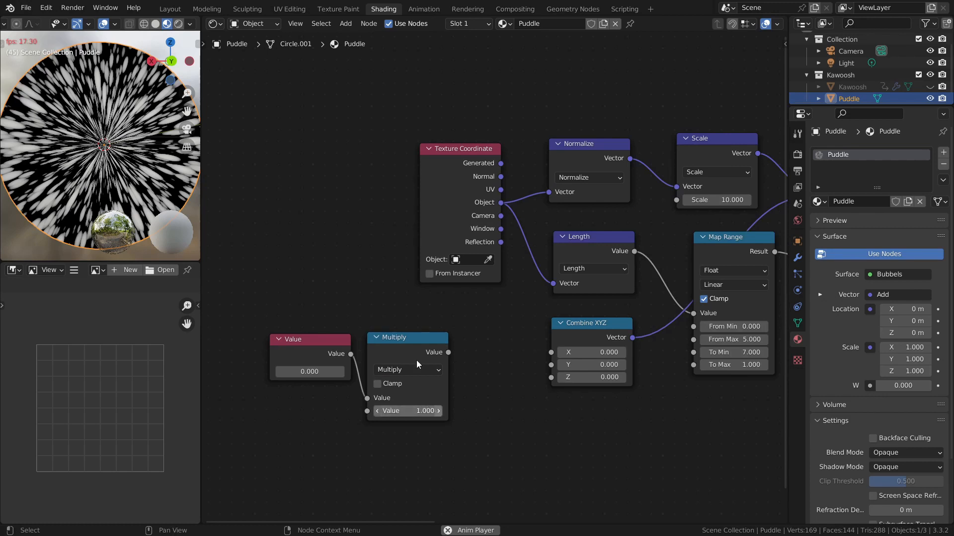
Step: Label the Multiply node "Direction"
{"action": "left_click", "coordinate": [397, 340]}
{"action": "key", "text": "F2"}
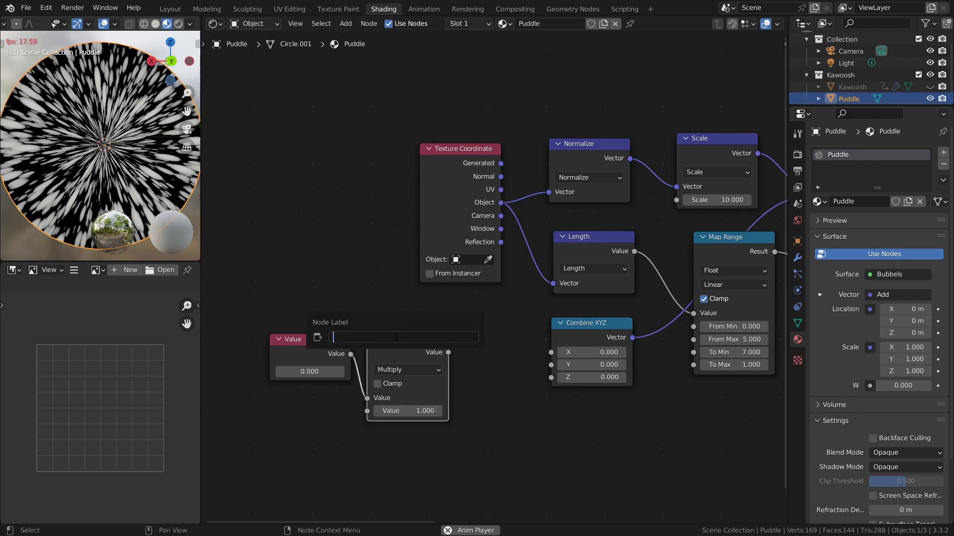
{"action": "type", "text": "Direction"}
{"action": "key", "text": "Return"}
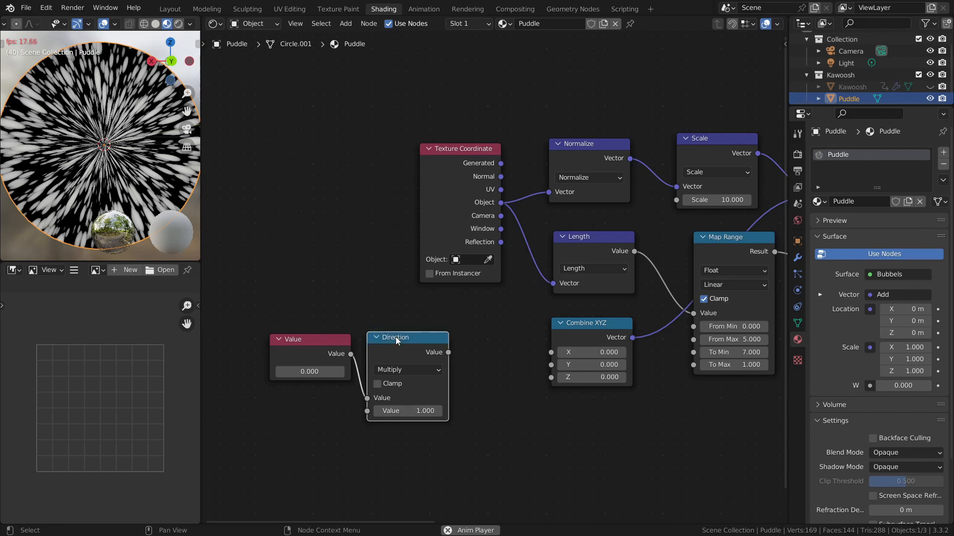
Step: Duplicate the Direction node, feed Direction's output into the copy, and link the copy to the Z input of the duplicated Combine XYZ
{"action": "key", "text": "shift+d"}
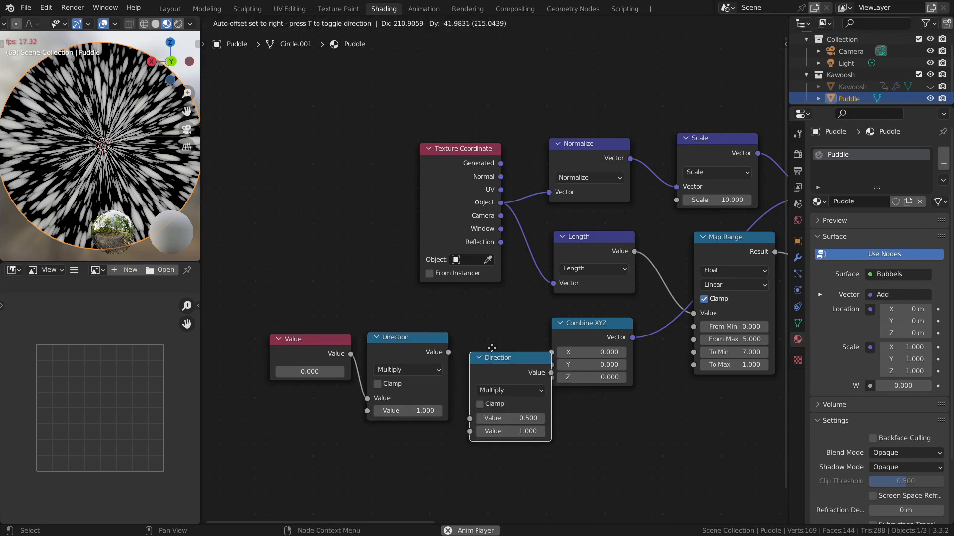
{"action": "left_click", "coordinate": [454, 353]}
{"action": "left_click_drag", "start_coordinate": [449, 353], "coordinate": [461, 401]}
{"action": "left_click_drag", "start_coordinate": [552, 382], "coordinate": [551, 379]}
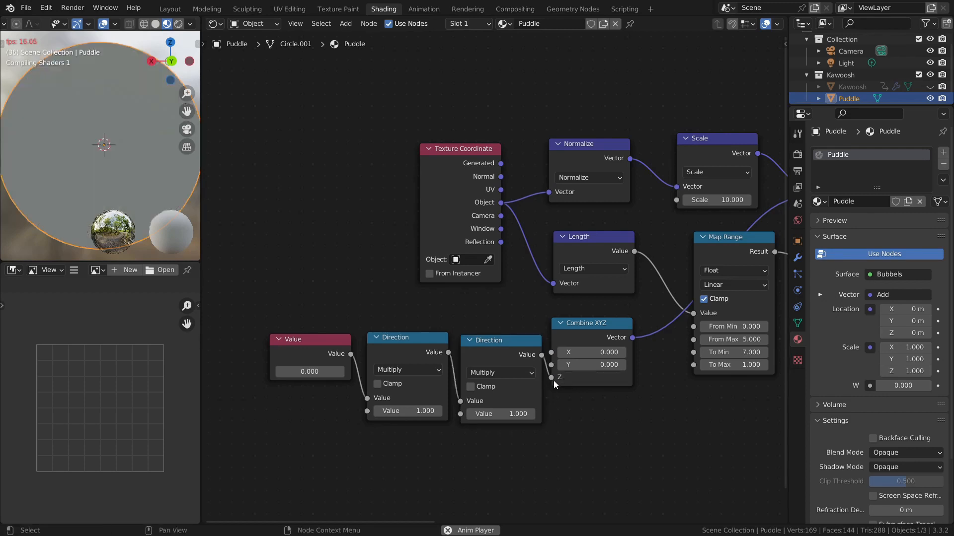
Step: Relabel the second Direction node as "Speed"
{"action": "left_click", "coordinate": [494, 342]}
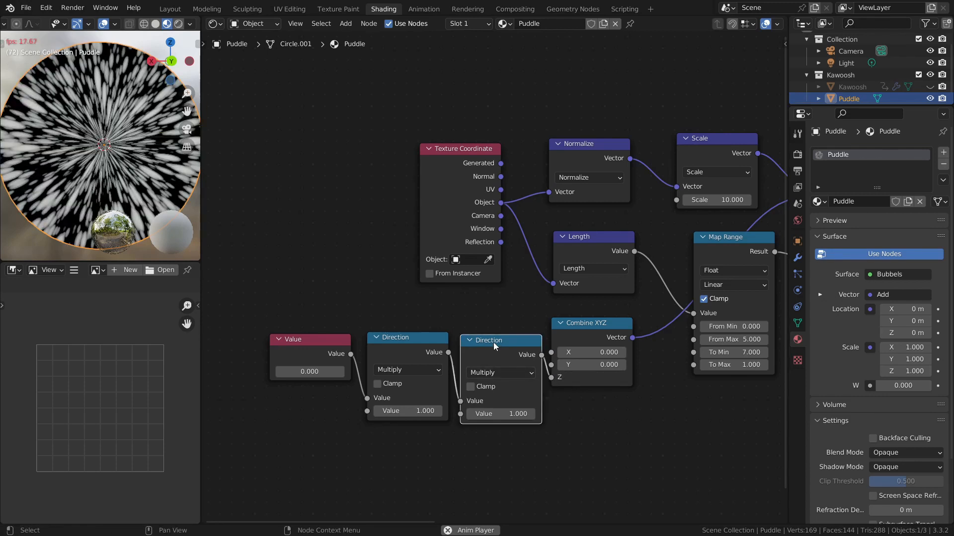
{"action": "key", "text": "F2"}
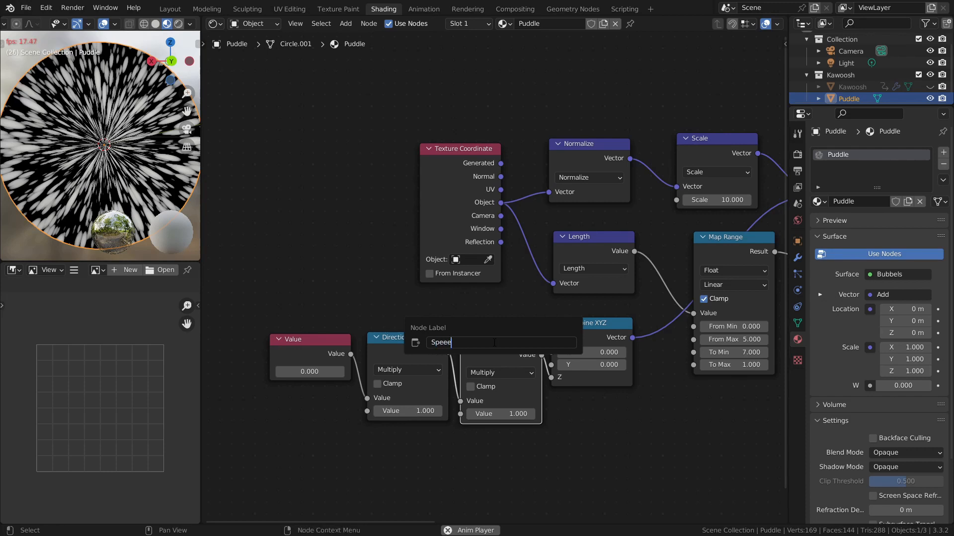
{"action": "key", "text": "Return"}
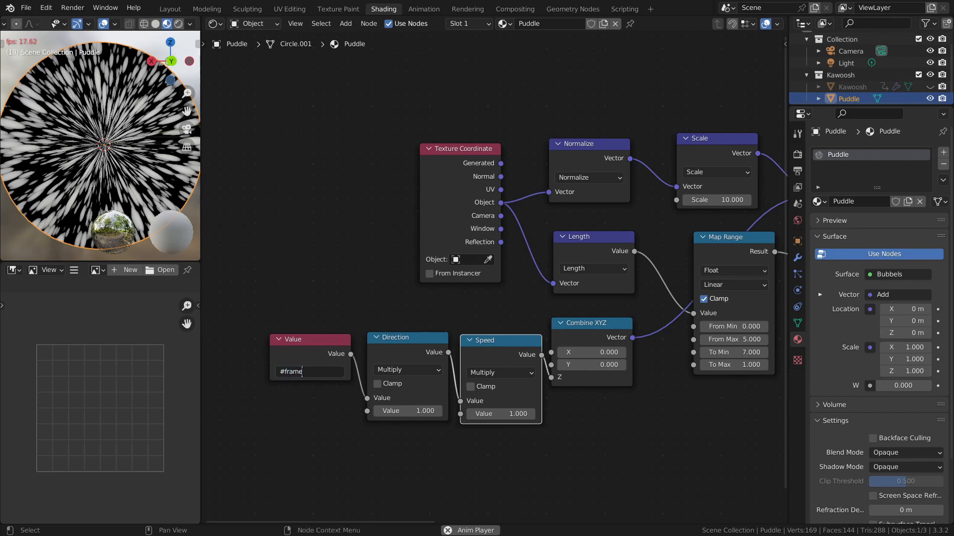
Step: Drive the Value node with the expression #frame
{"action": "left_click", "coordinate": [302, 371]}
{"action": "type", "text": "#frame"}
{"action": "key", "text": "Return"}
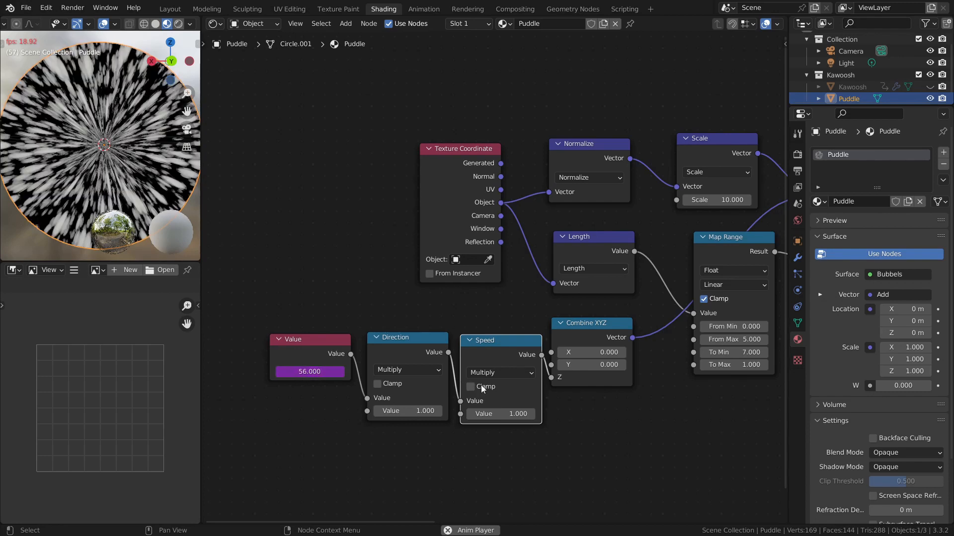
Step: Change the Speed node's operation to Divide, try a divisor of 60, and settle on 120
{"action": "left_click", "coordinate": [496, 374]}
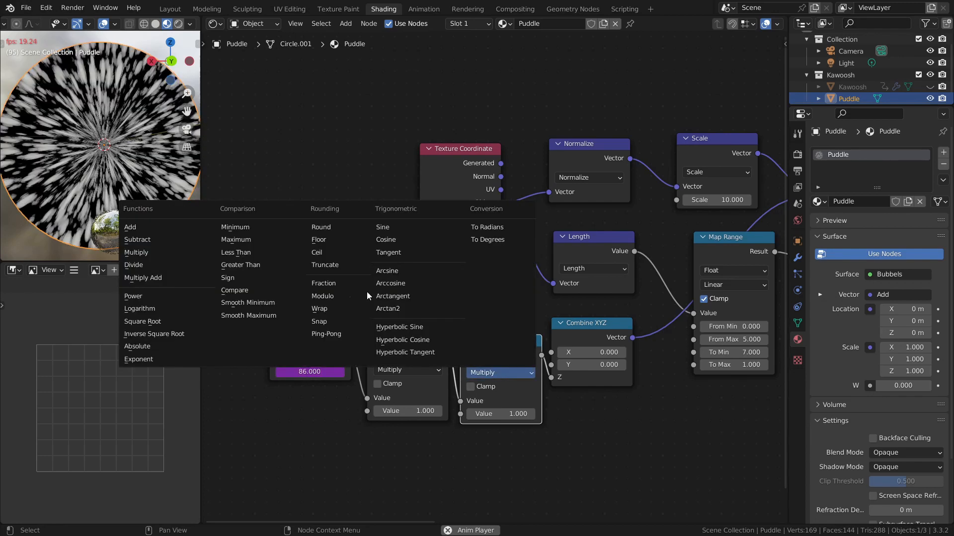
{"action": "left_click", "coordinate": [146, 265]}
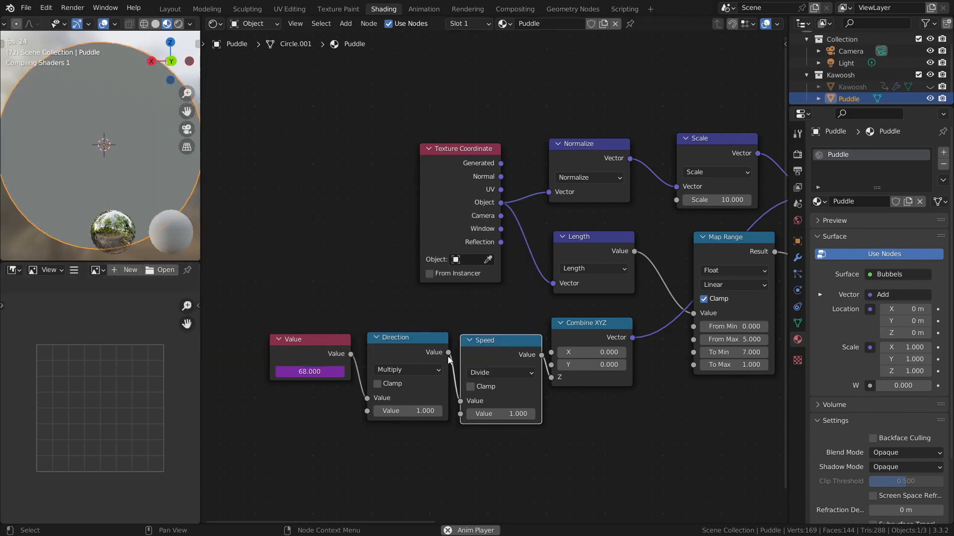
{"action": "left_click", "coordinate": [514, 414]}
{"action": "type", "text": "60"}
{"action": "key", "text": "Return"}
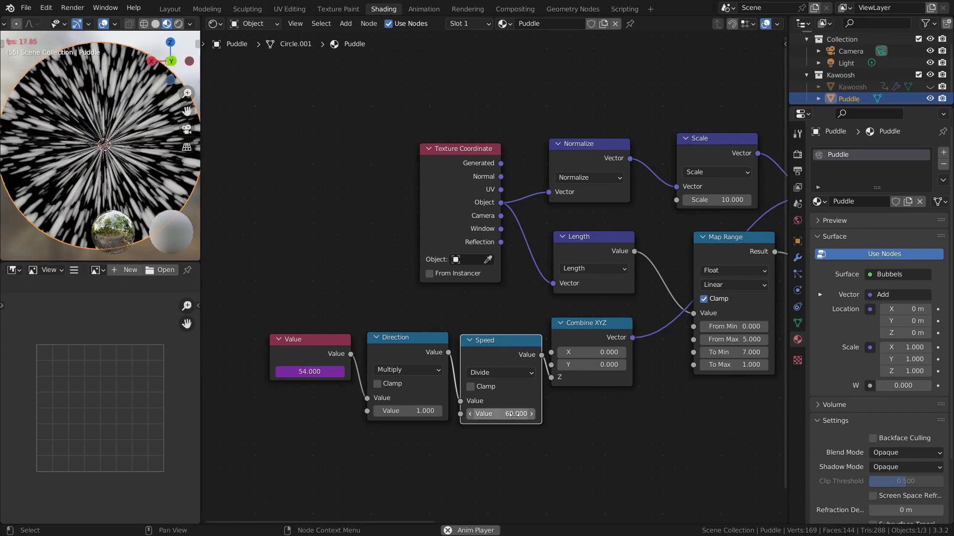
{"action": "left_click", "coordinate": [514, 415]}
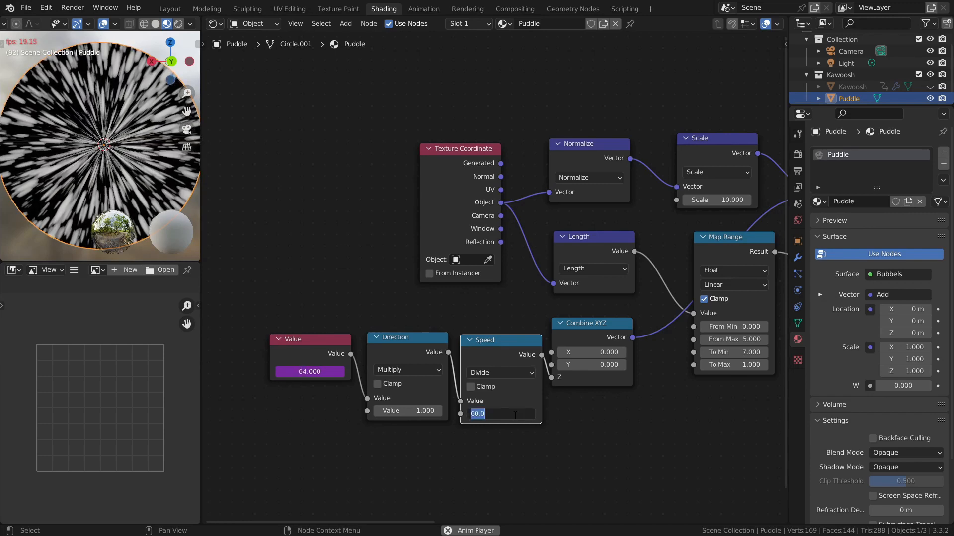
{"action": "type", "text": "120"}
{"action": "key", "text": "Return"}
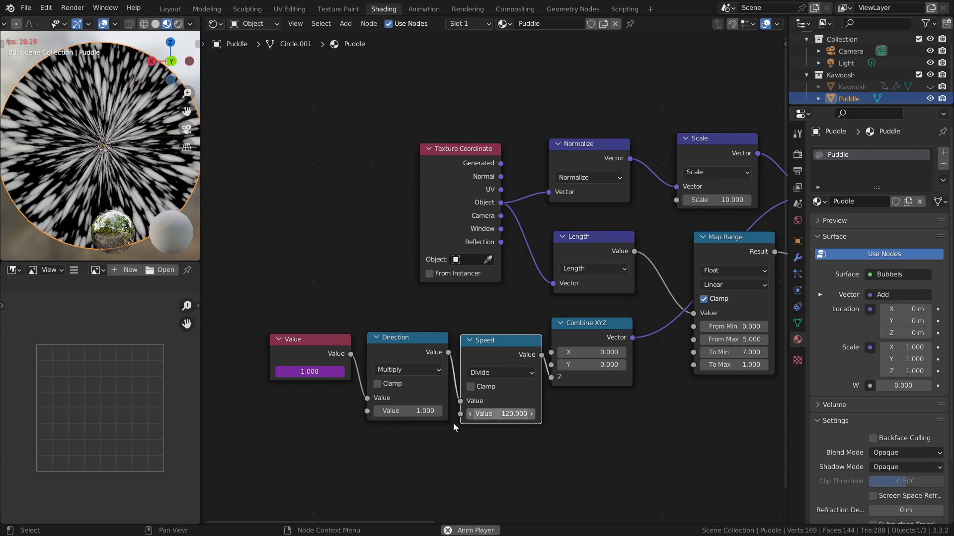
Step: Set the Direction node's multiplier to -1
{"action": "left_click", "coordinate": [424, 412]}
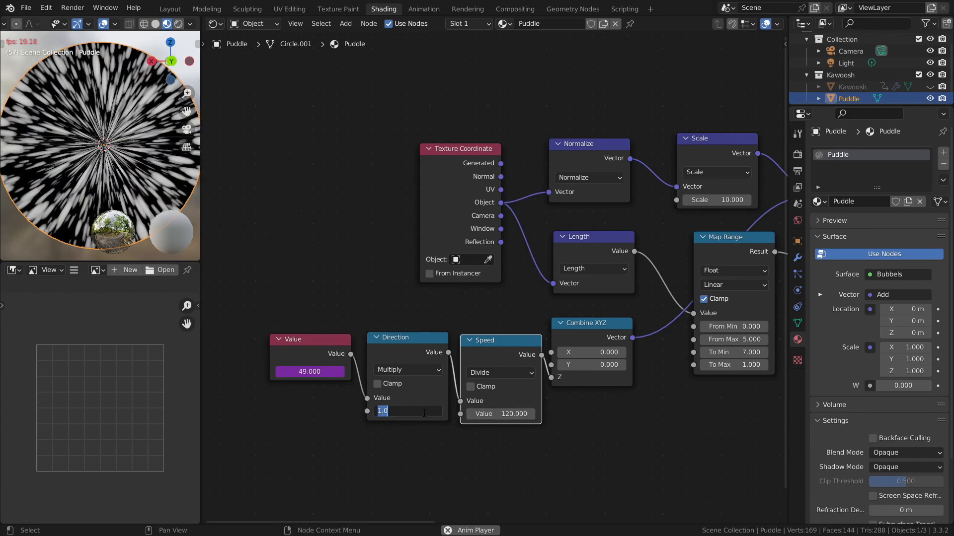
{"action": "type", "text": "-1"}
{"action": "key", "text": "Return"}
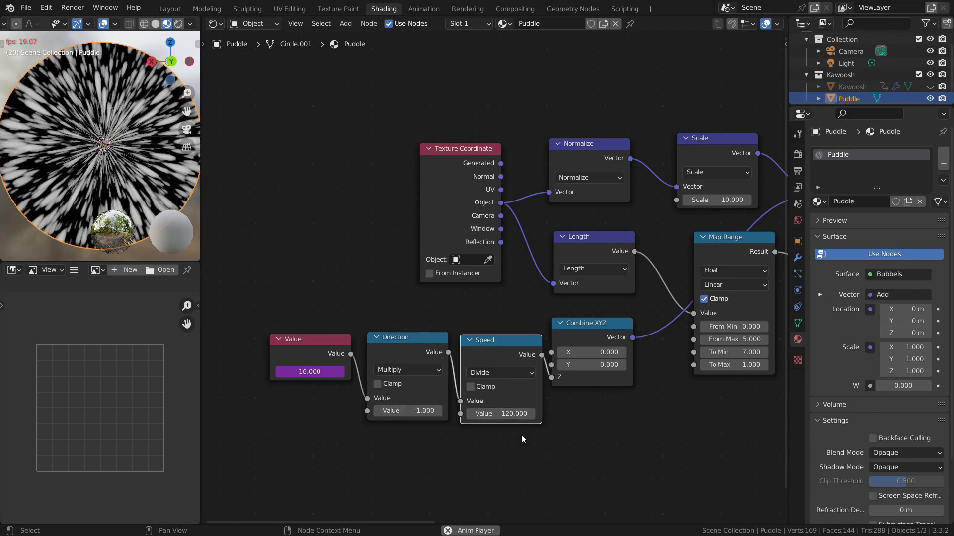
Step: Try divisors of 16 and 2 on the Speed node, and settle on 3
{"action": "left_click", "coordinate": [501, 413]}
{"action": "type", "text": "16"}
{"action": "key", "text": "Return"}
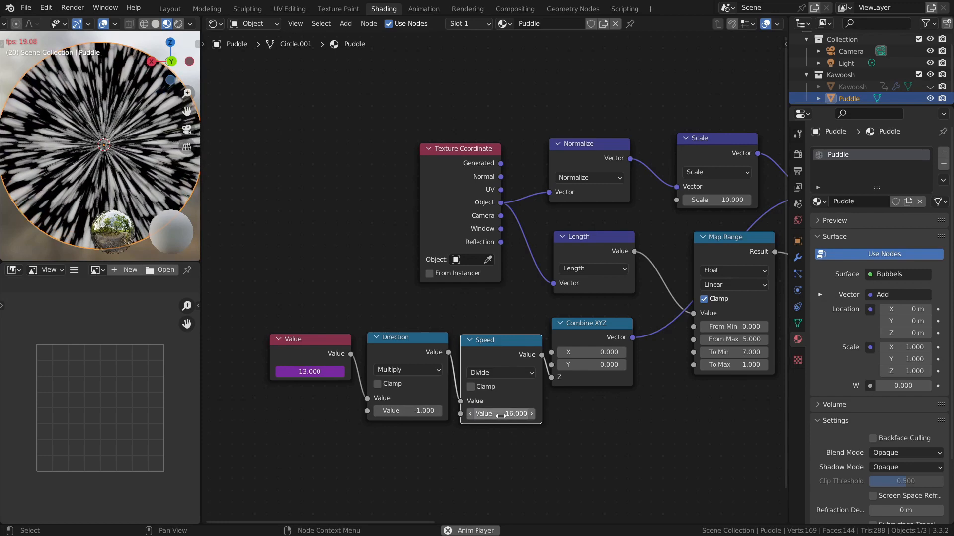
{"action": "left_click", "coordinate": [501, 416]}
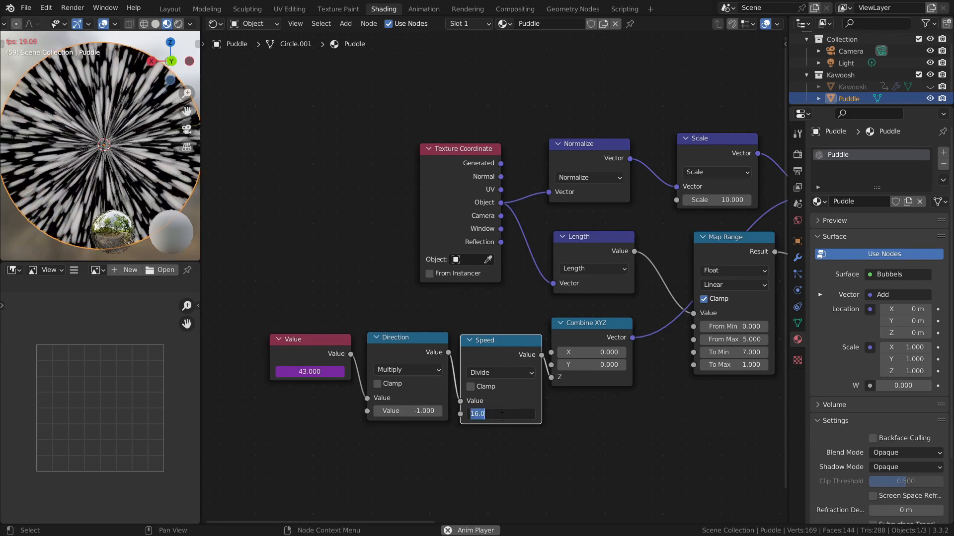
{"action": "type", "text": "5"}
{"action": "key", "text": "Return"}
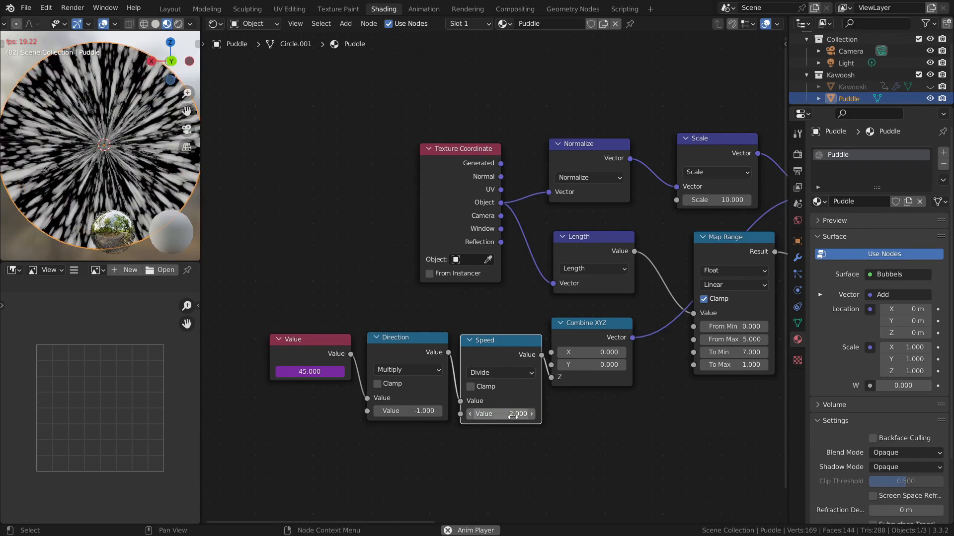
{"action": "left_click", "coordinate": [512, 416]}
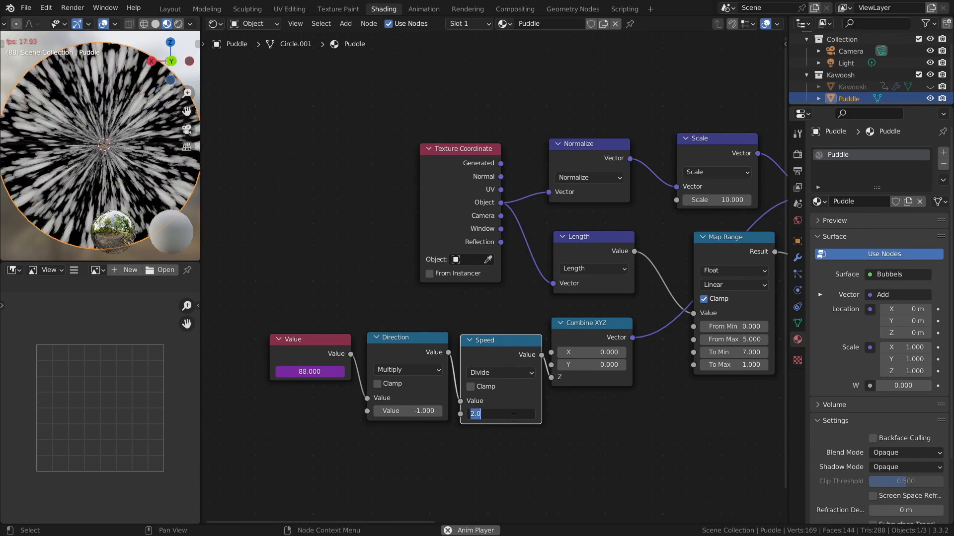
{"action": "type", "text": "3"}
{"action": "key", "text": "Return"}
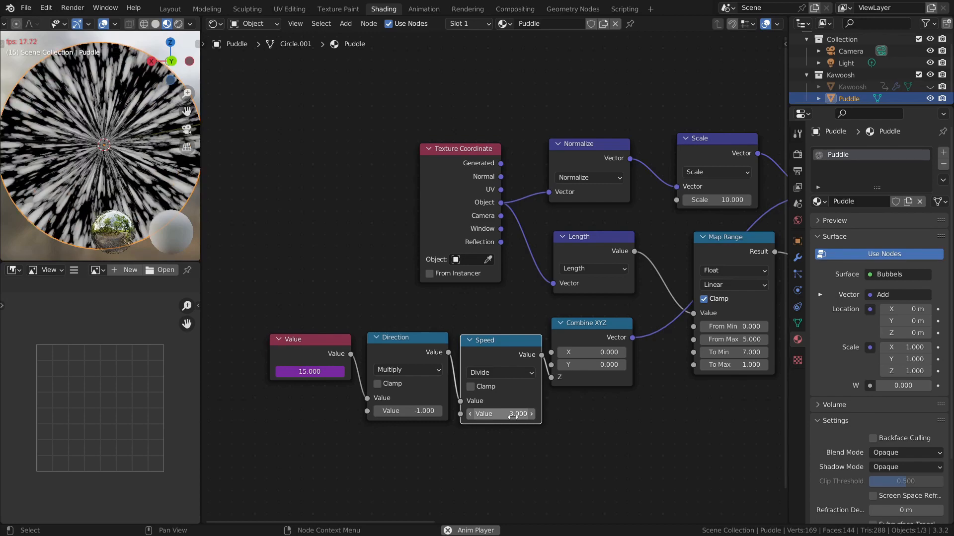
Step: Stop the animation playback and turn the 3D view slightly around the puddle disc
{"action": "scroll", "coordinate": [412, 248], "scroll_direction": "down", "scroll_amount": 1}
{"action": "scroll", "coordinate": [383, 224], "scroll_direction": "down", "scroll_amount": 1}
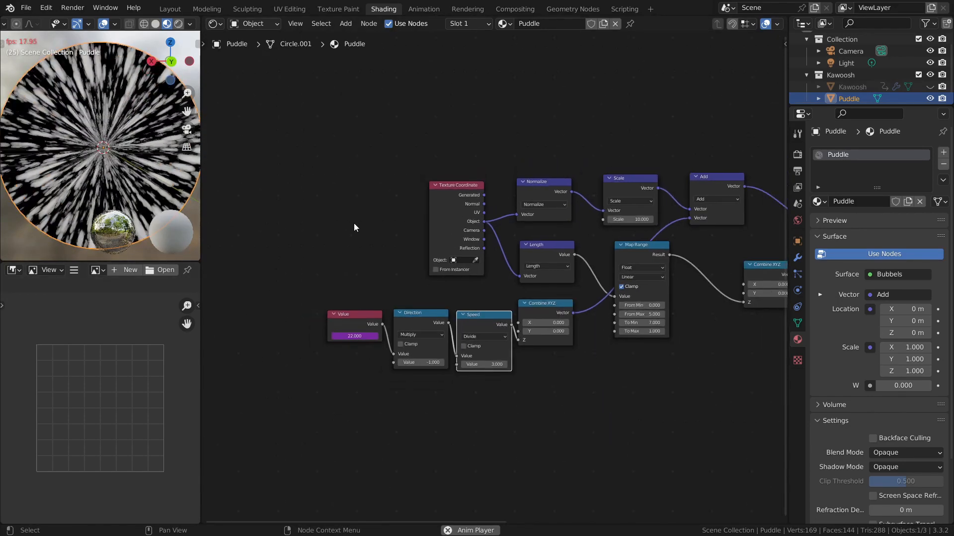
{"action": "middle_click_drag", "start_coordinate": [363, 232], "coordinate": [339, 229]}
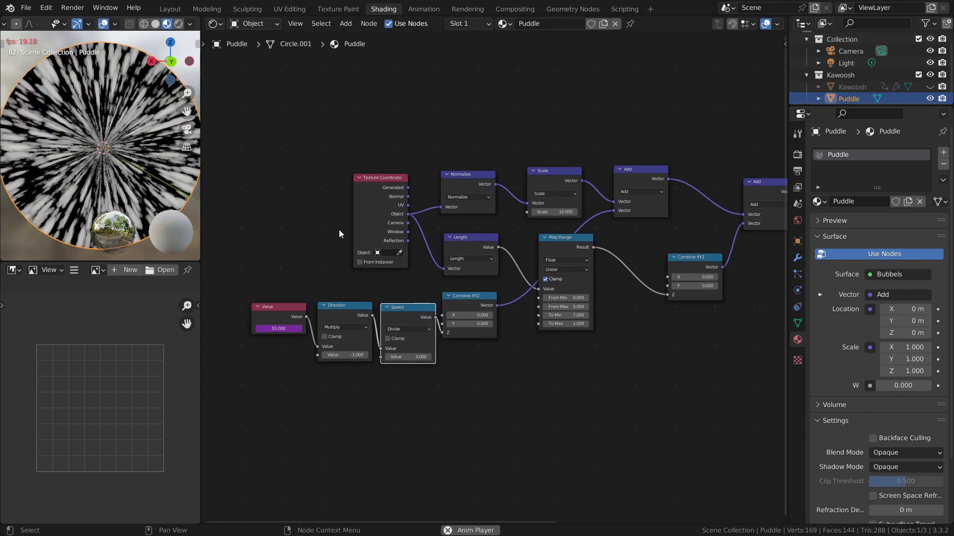
{"action": "key", "text": "space"}
{"action": "middle_click_drag", "start_coordinate": [168, 171], "coordinate": [200, 178]}
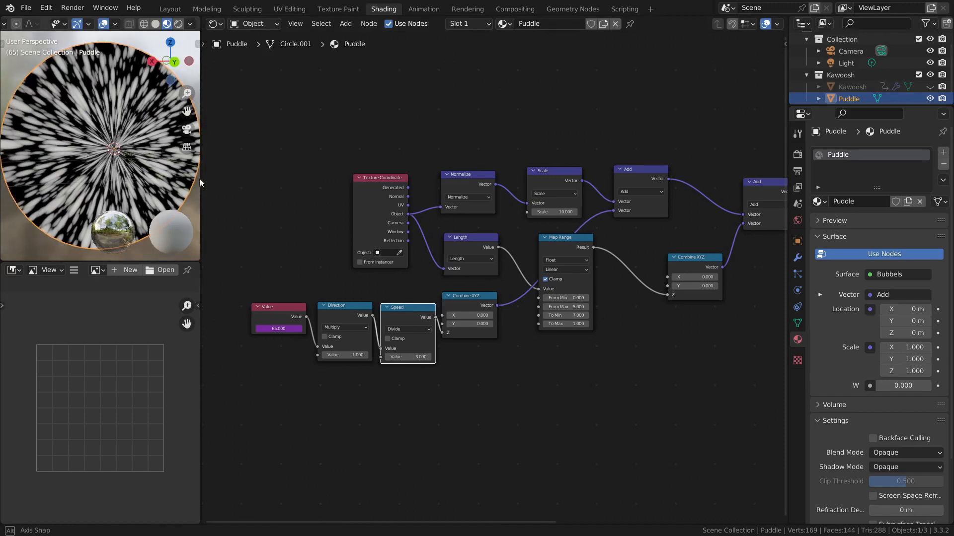
Step: Separate the Bubbels and Principled BSDF nodes, inserting the Principled BSDF into the Bubbels output link so Bubbels feeds its Base Color
{"action": "middle_click_drag", "start_coordinate": [582, 247], "coordinate": [441, 268]}
{"action": "middle_click_drag", "start_coordinate": [631, 263], "coordinate": [487, 271]}
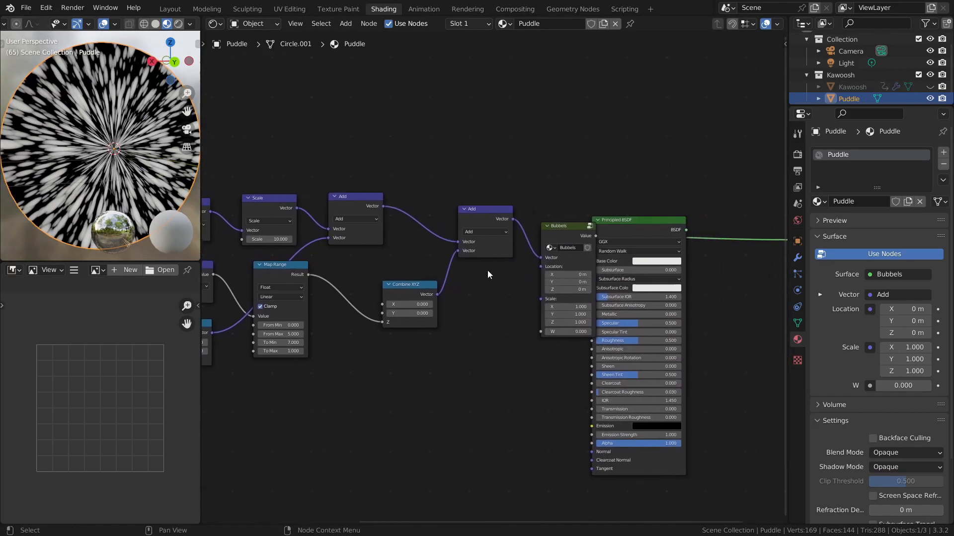
{"action": "left_click_drag", "start_coordinate": [557, 227], "coordinate": [549, 228]}
{"action": "left_click_drag", "start_coordinate": [641, 222], "coordinate": [690, 216]}
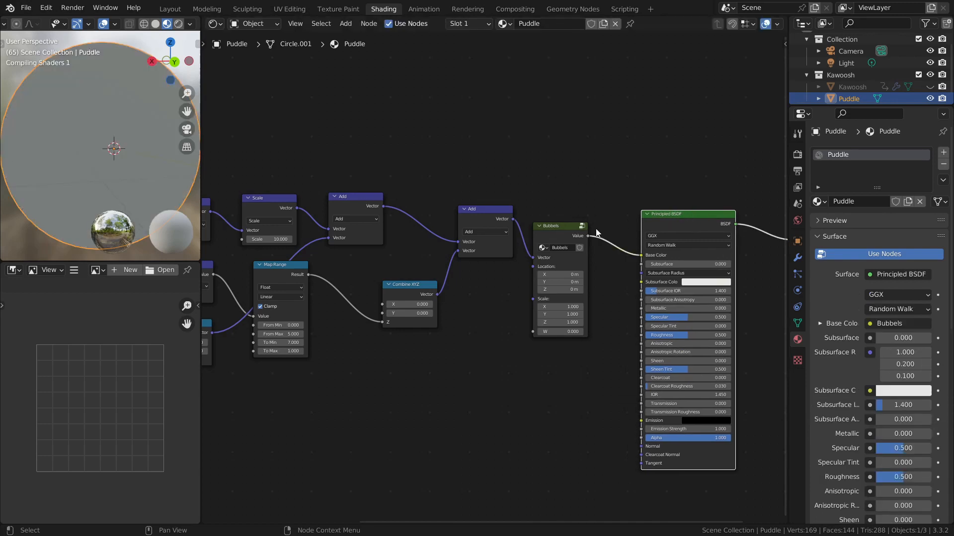